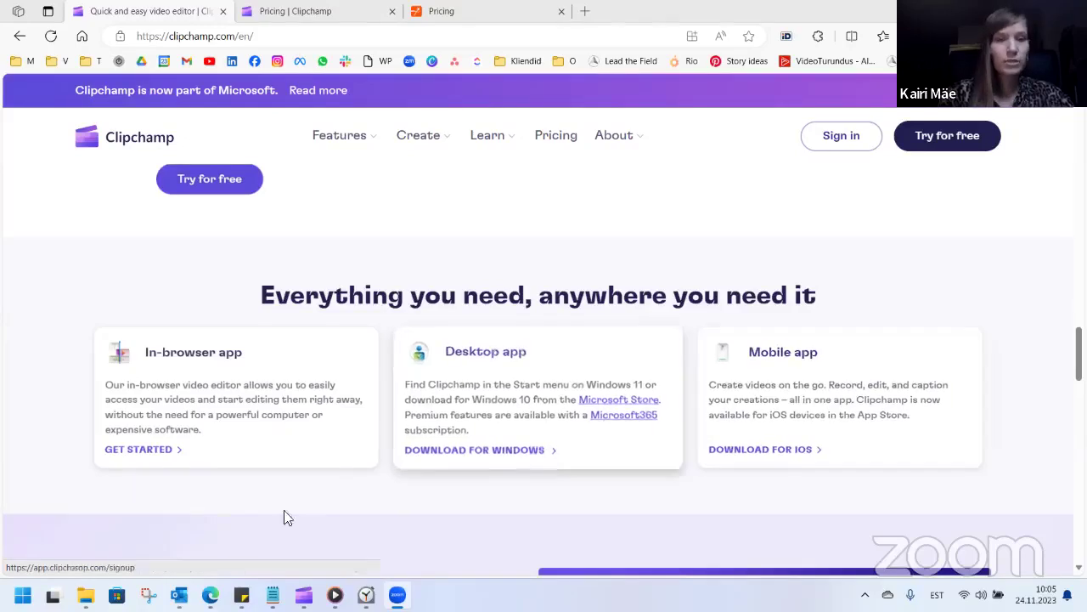
- Switch to File Explorer and show the available actions for the 20231101_110938 video in the Veebikooli jaoks folder
{"action": "left_click", "coordinate": [85, 594]}
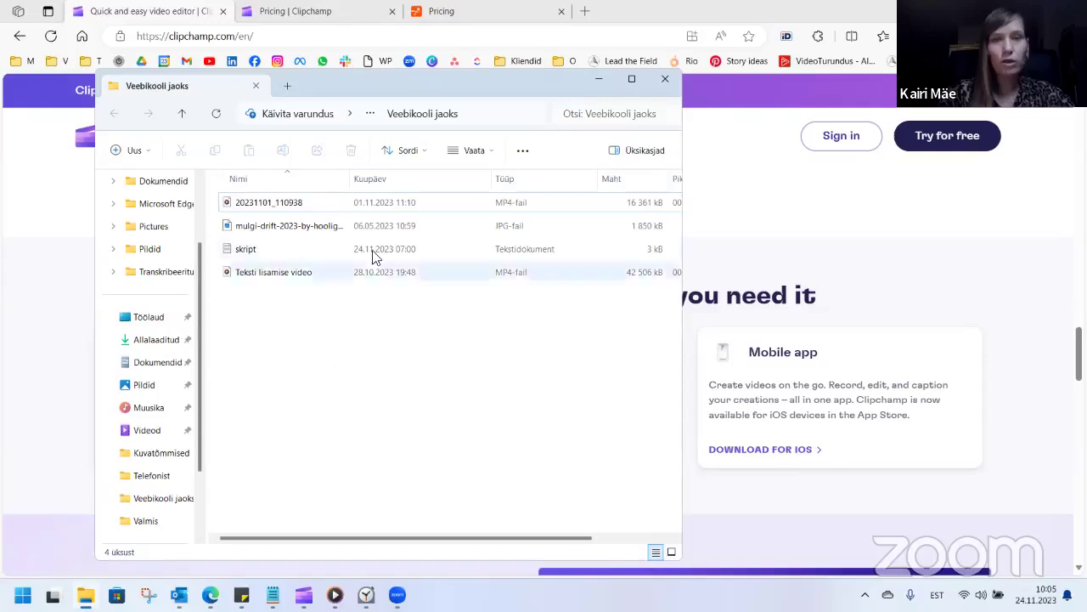
{"action": "left_click", "coordinate": [263, 208]}
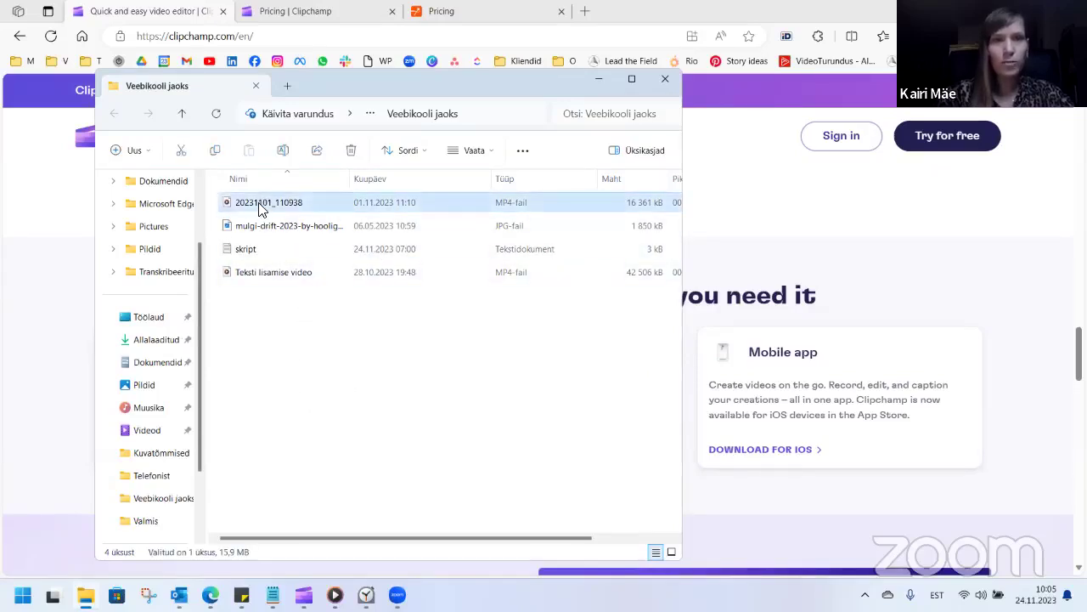
{"action": "right_click", "coordinate": [260, 206]}
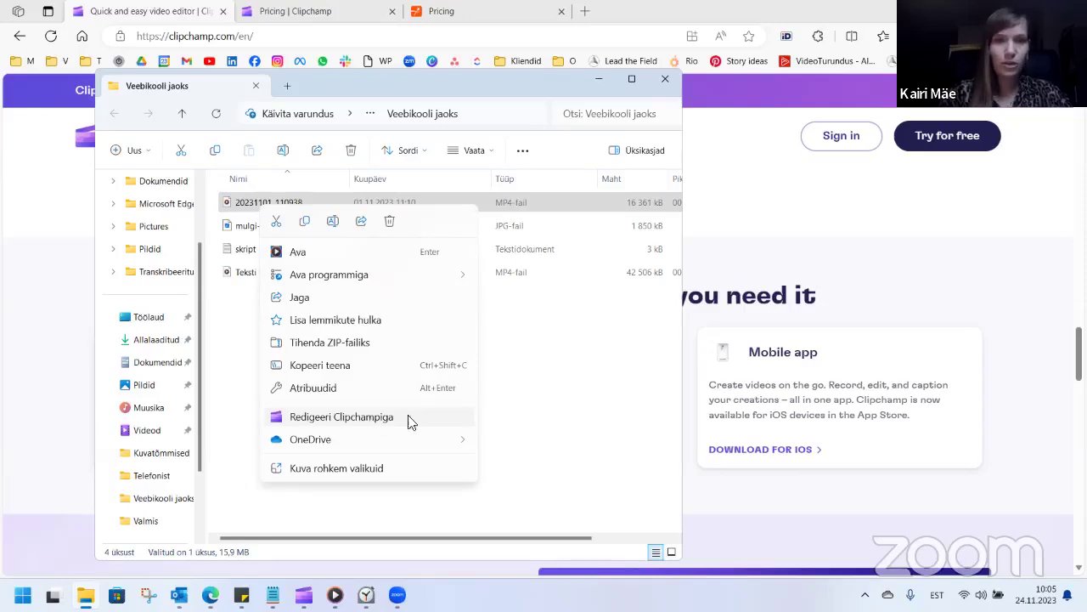
- Switch to Clipchamp, turn the video's automatic captions off and regenerate them with the language eesti (Eesti)
{"action": "left_click", "coordinate": [304, 595]}
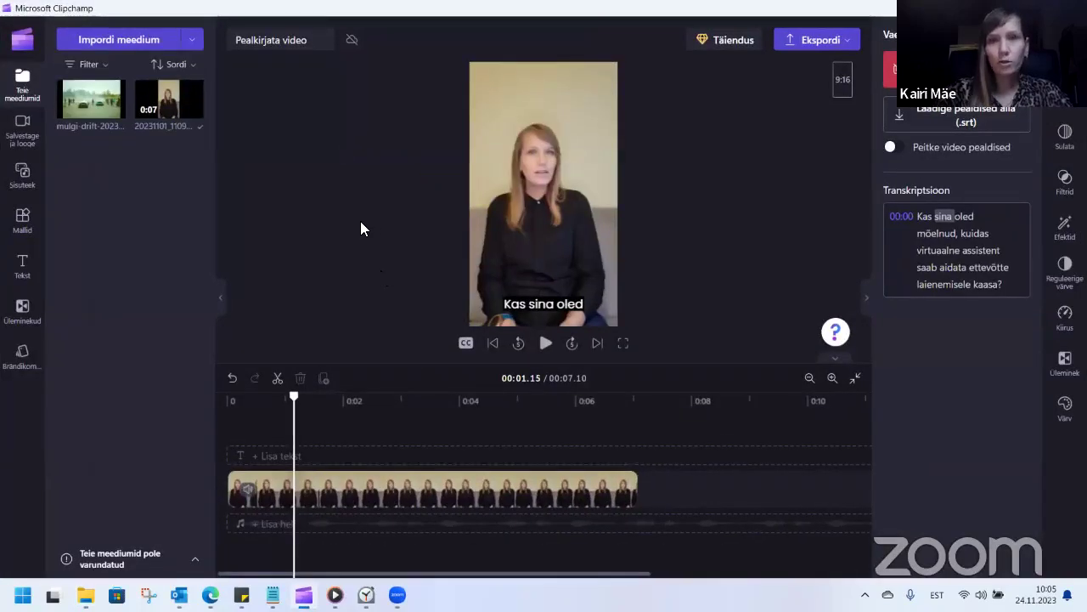
{"action": "left_click", "coordinate": [891, 70]}
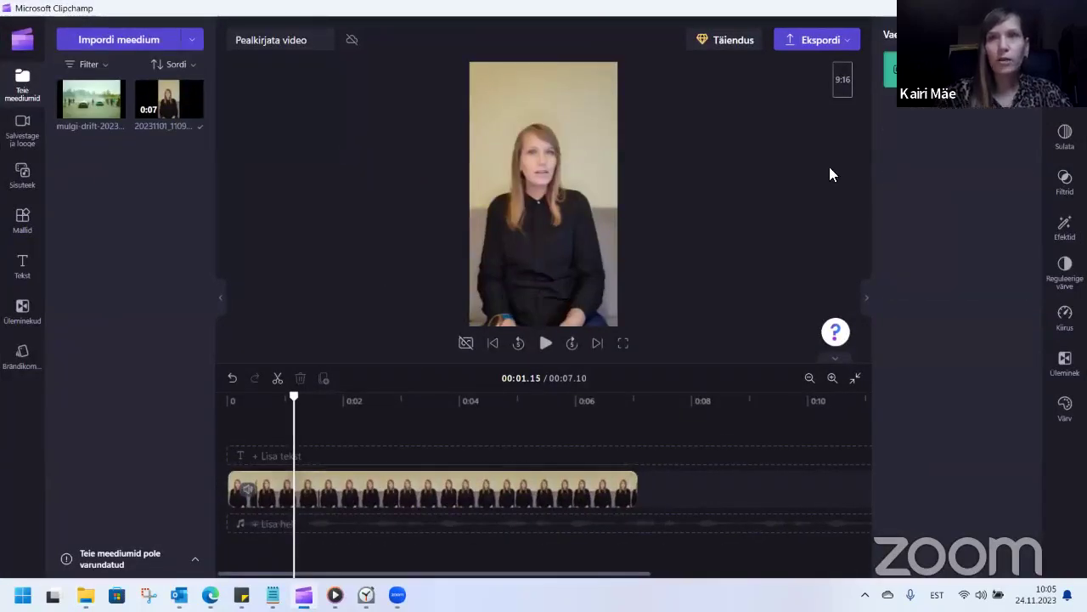
{"action": "left_click", "coordinate": [866, 299]}
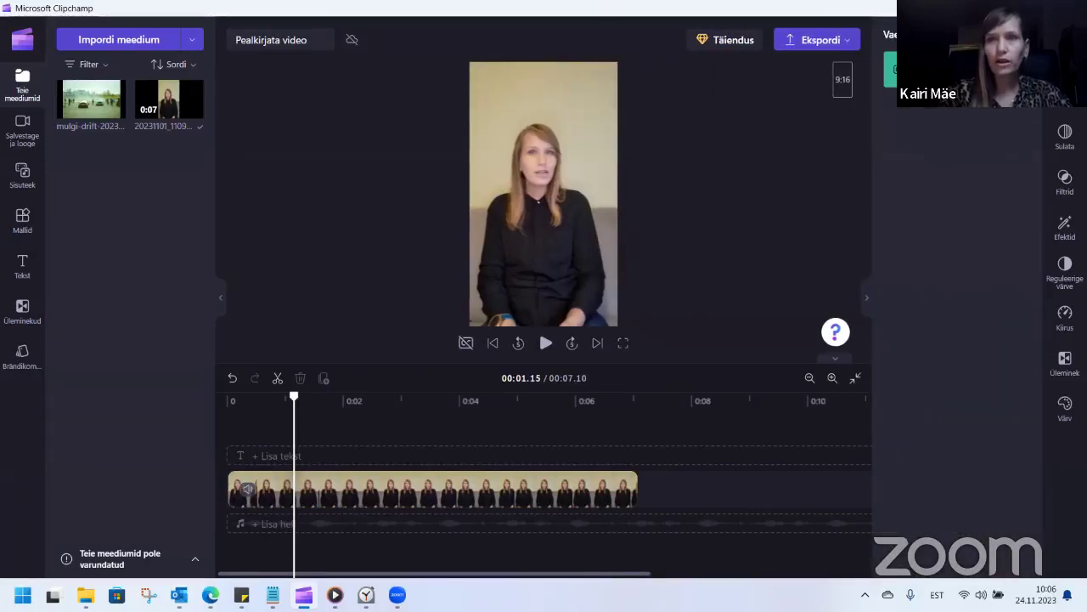
{"action": "left_click", "coordinate": [892, 70]}
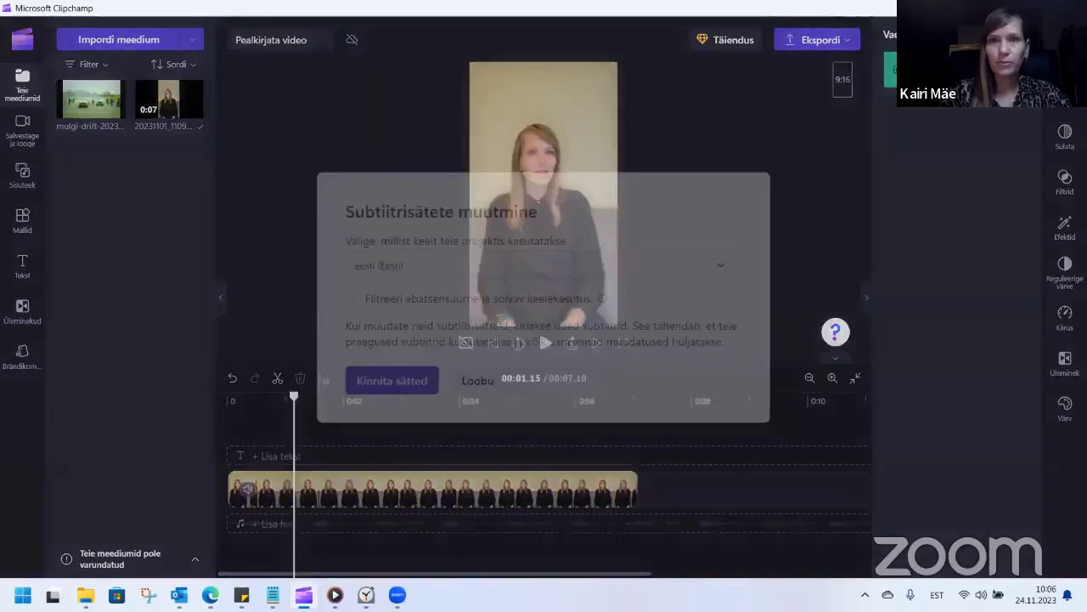
{"action": "left_click", "coordinate": [500, 267]}
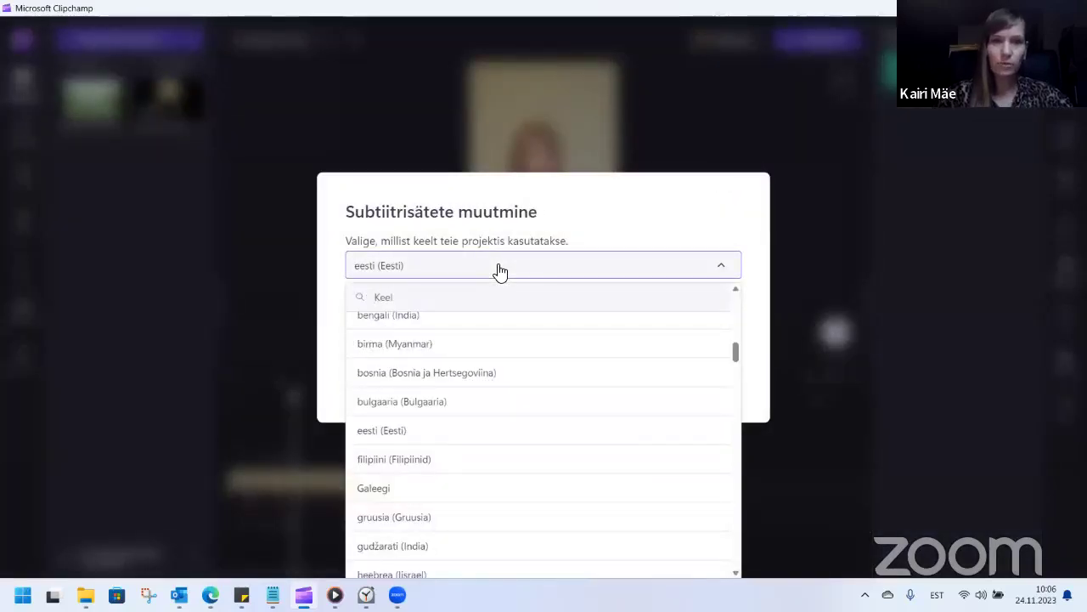
{"action": "left_click", "coordinate": [499, 270]}
{"action": "left_click", "coordinate": [383, 386]}
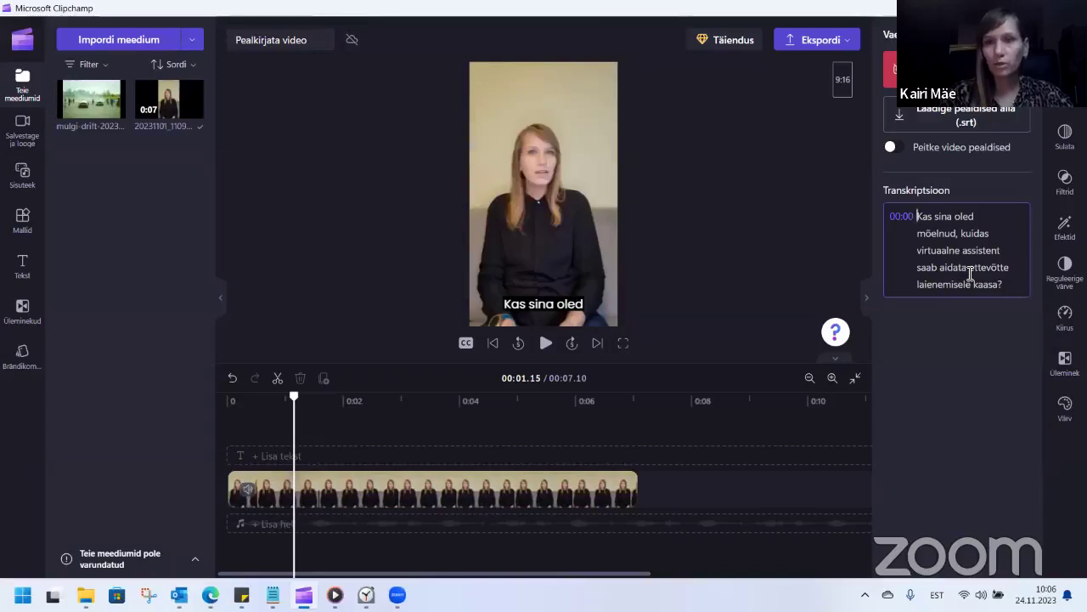
- Replace the word "kuidas" with "kus" in the caption transcript
{"action": "left_click", "coordinate": [992, 235]}
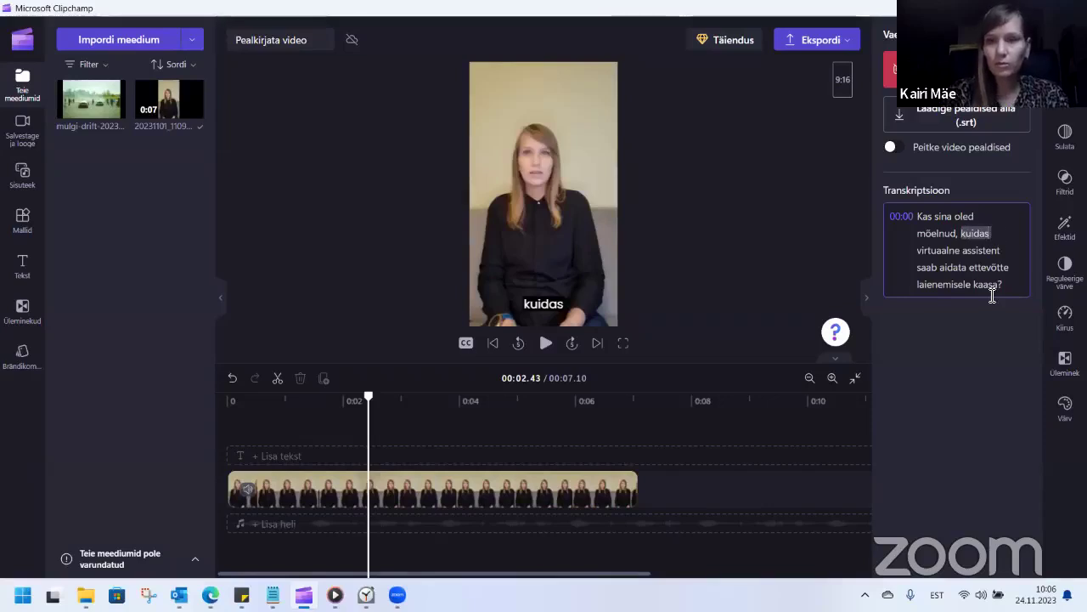
{"action": "key", "text": "BackSpace"}
{"action": "key", "text": "BackSpace"}
{"action": "key", "text": "BackSpace"}
{"action": "key", "text": "BackSpace"}
{"action": "type", "text": "s"}
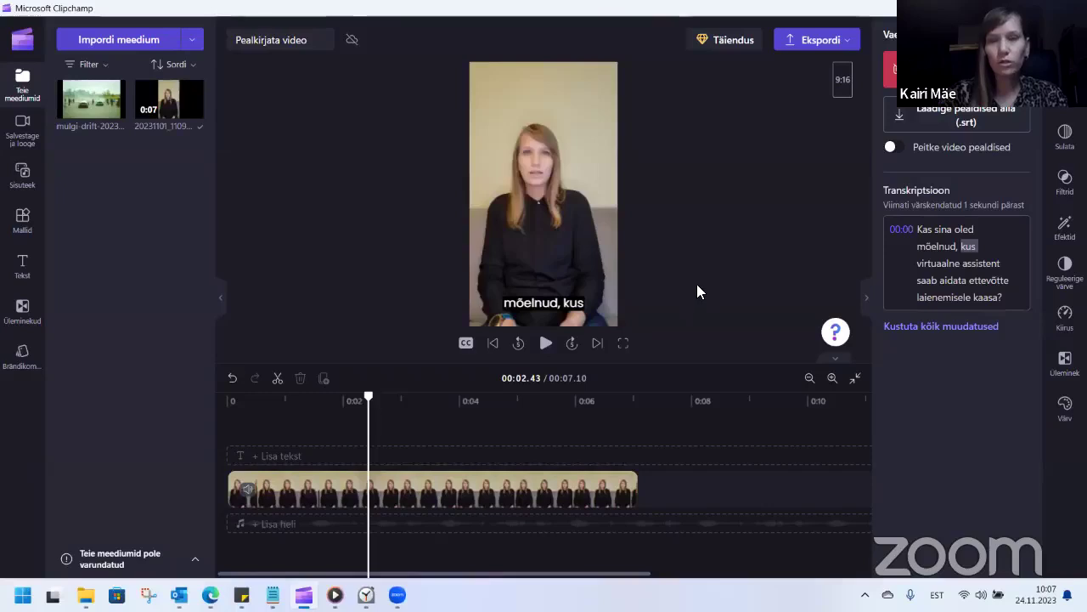
- Move the caption above the speaker's head in the preview and slightly enlarge its text, keeping the Poppins font
{"action": "left_click", "coordinate": [558, 304]}
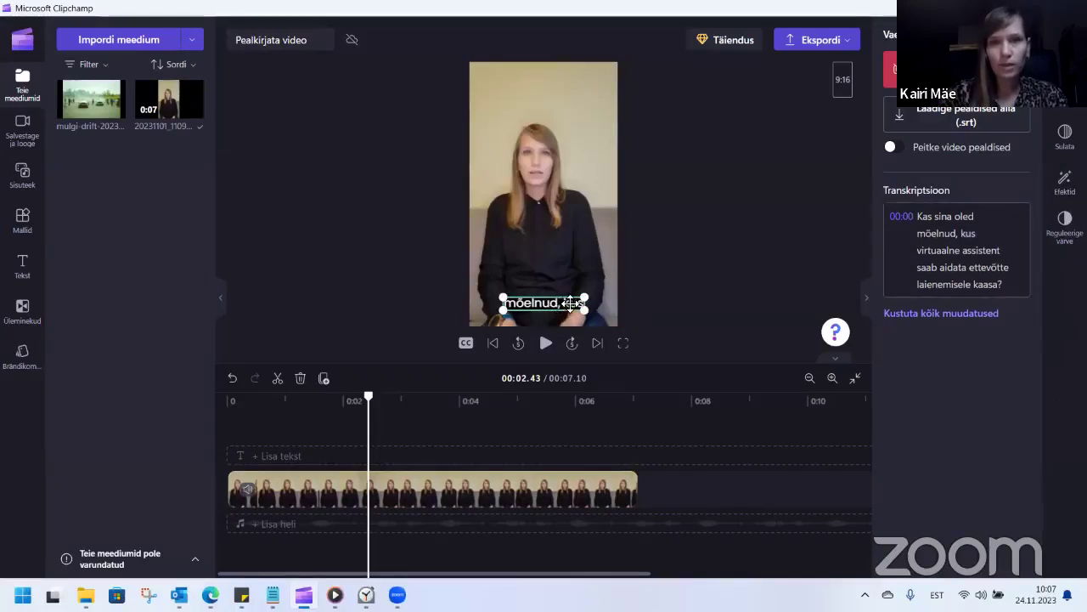
{"action": "left_click_drag", "start_coordinate": [558, 305], "coordinate": [565, 104]}
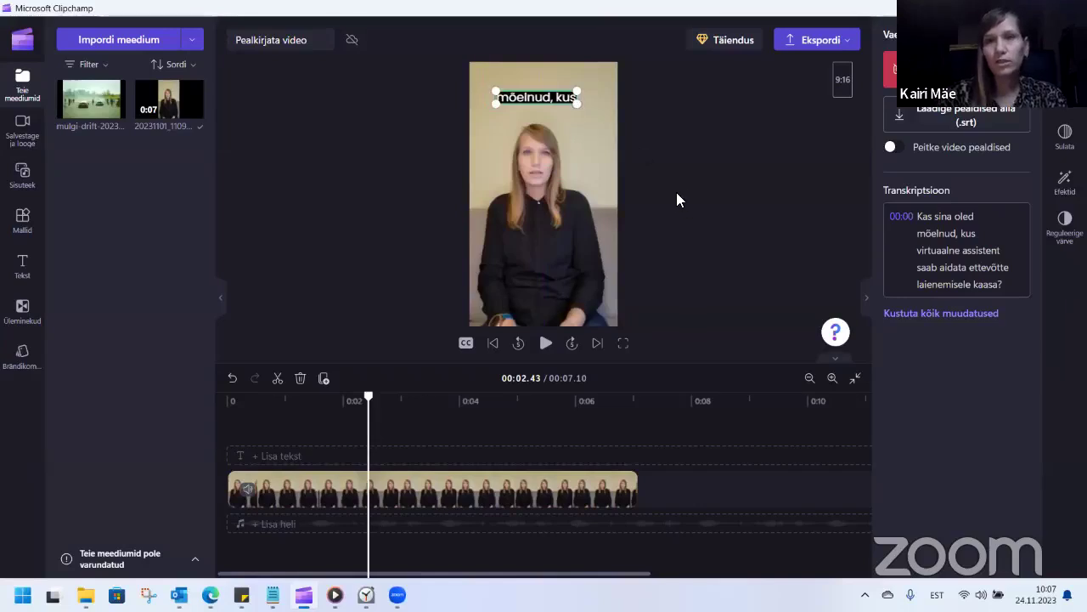
{"action": "left_click", "coordinate": [1068, 109]}
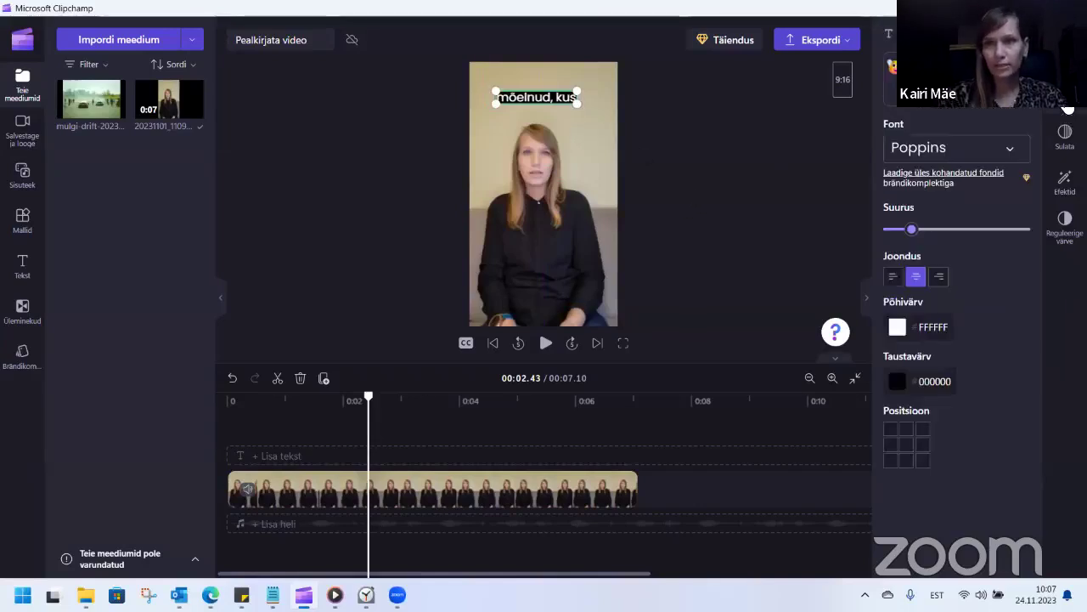
{"action": "left_click", "coordinate": [1011, 153]}
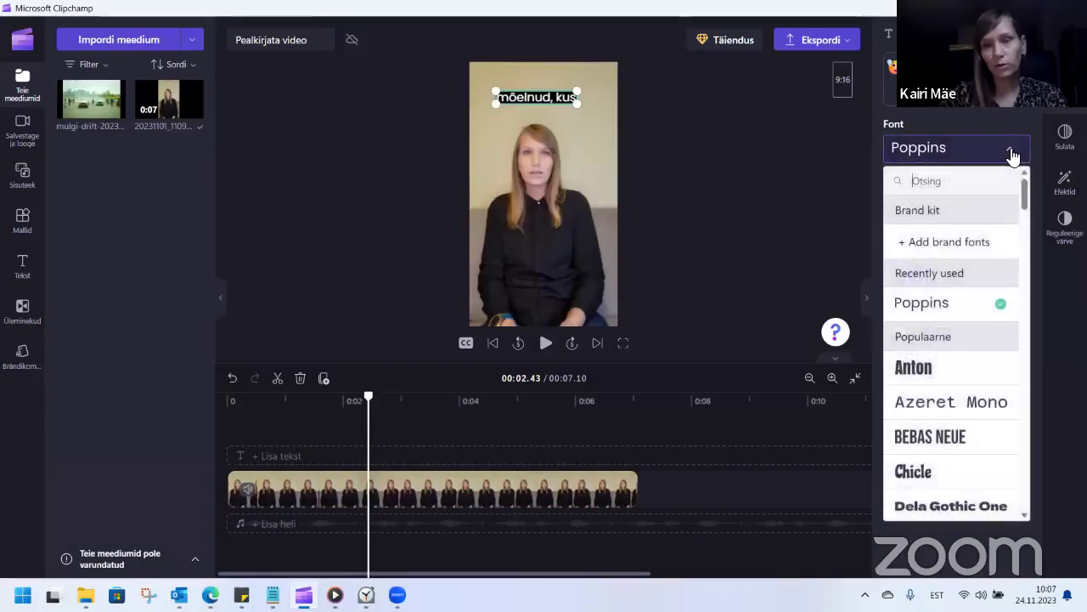
{"action": "left_click", "coordinate": [1012, 153]}
{"action": "mouse_move", "coordinate": [914, 230]}
{"action": "left_mouse_down"}
{"action": "mouse_move", "coordinate": [892, 235]}
{"action": "mouse_move", "coordinate": [939, 235]}
{"action": "mouse_move", "coordinate": [922, 236]}
{"action": "left_mouse_up"}
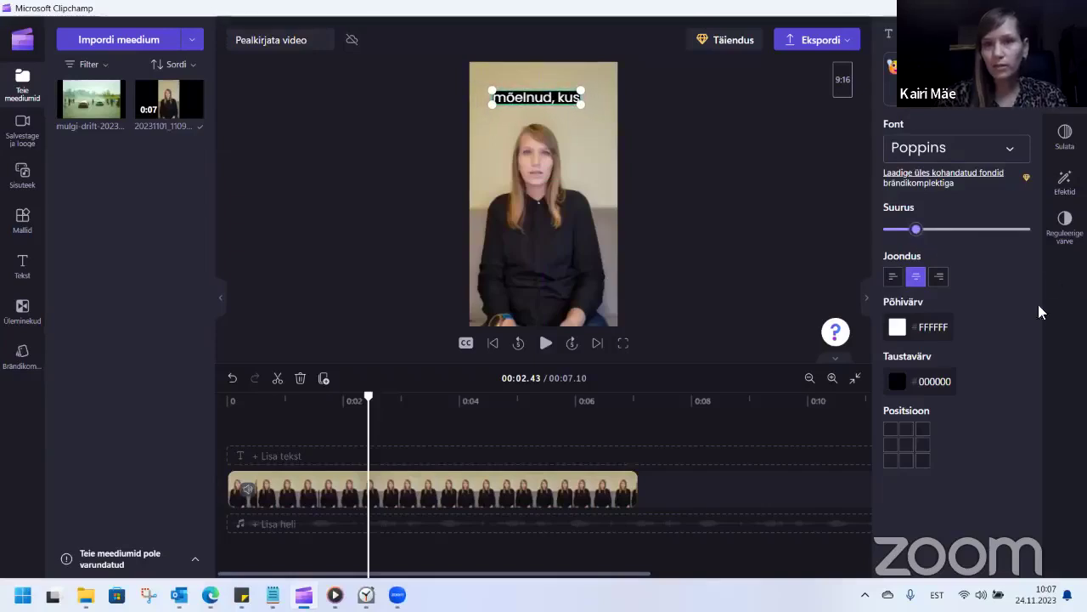
{"action": "left_click", "coordinate": [920, 331]}
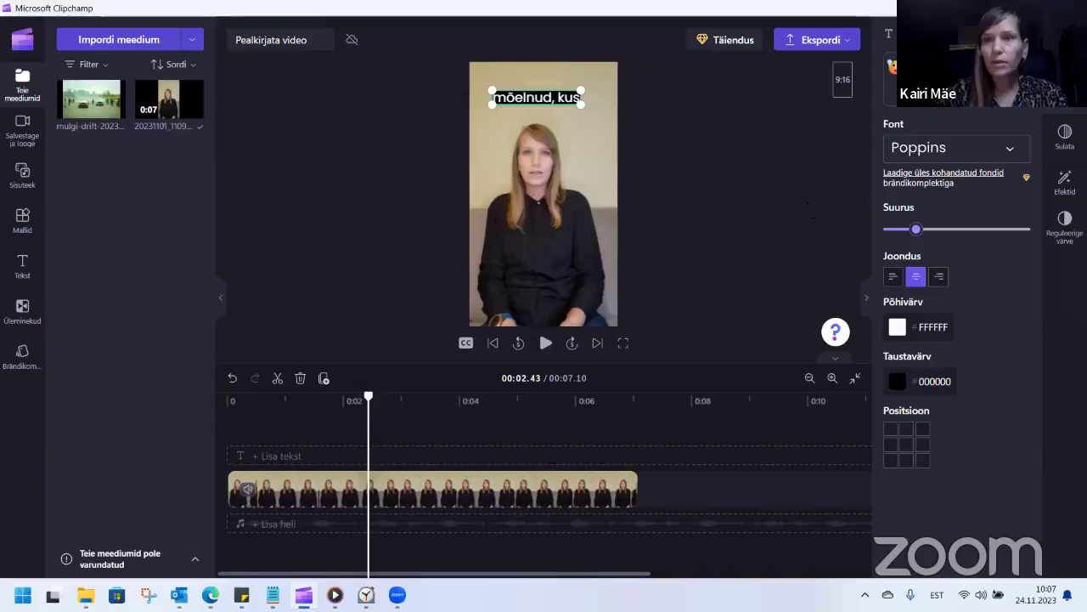
- Return to the caption transcript, jump the preview to several of its words and select the whole text
{"action": "left_click", "coordinate": [1064, 85]}
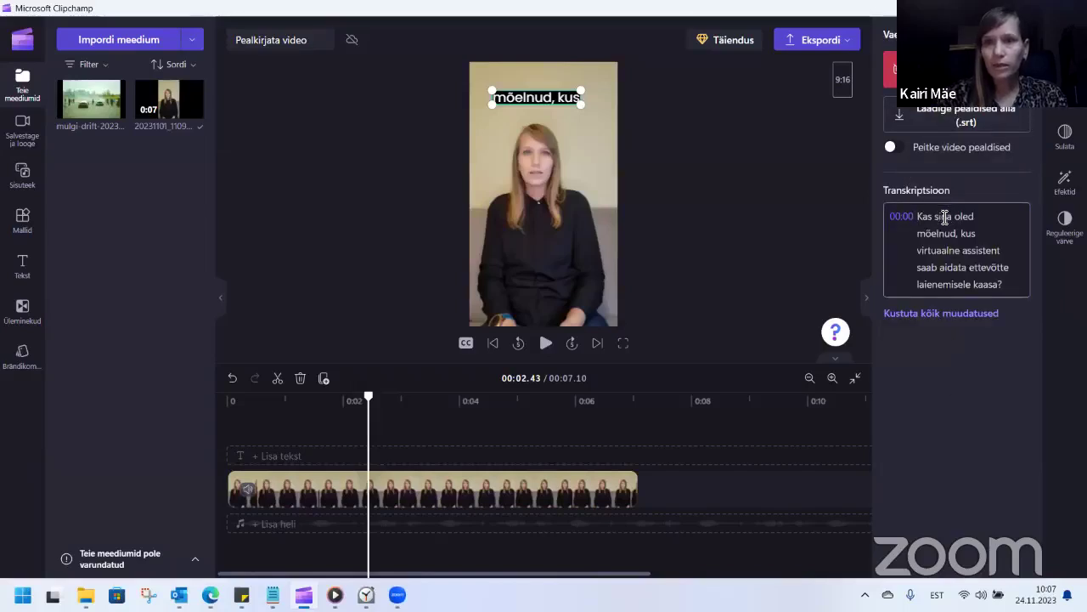
{"action": "left_click", "coordinate": [943, 217]}
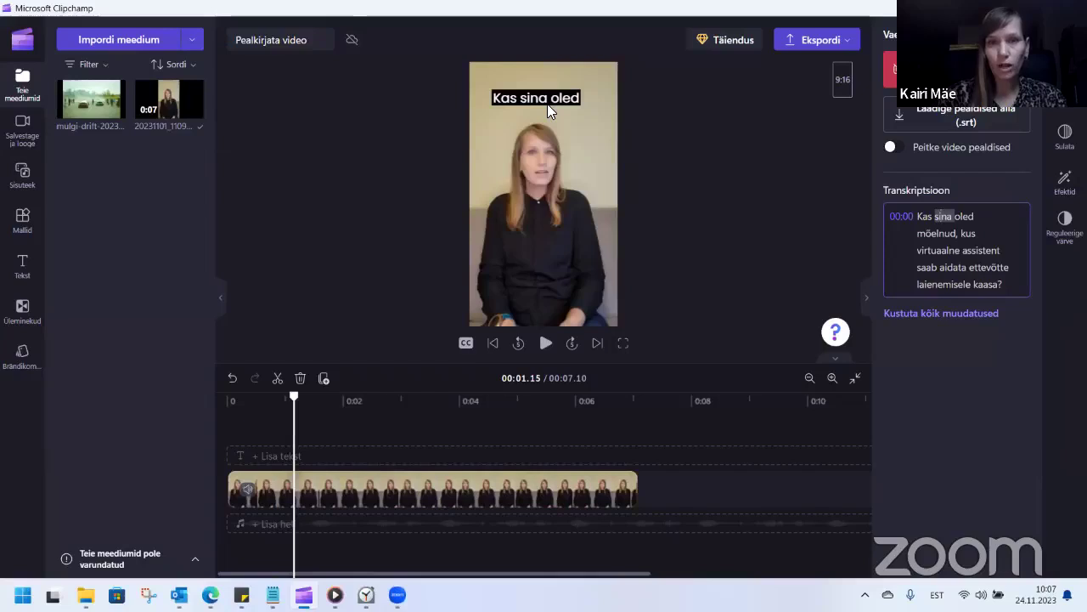
{"action": "left_click", "coordinate": [941, 283]}
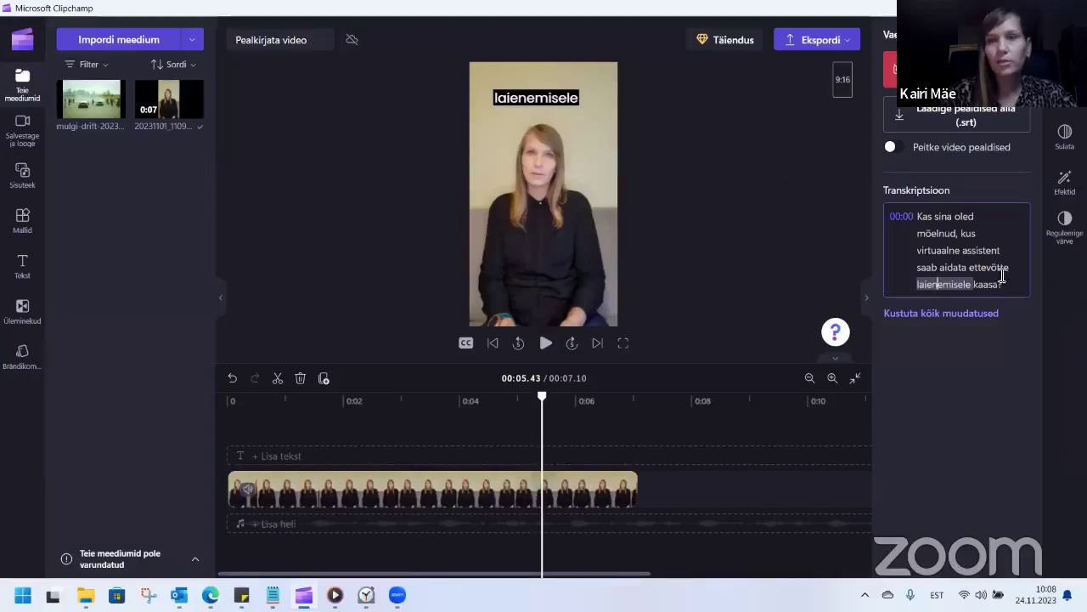
{"action": "left_click", "coordinate": [921, 219]}
{"action": "left_click_drag", "start_coordinate": [921, 219], "coordinate": [1023, 291]}
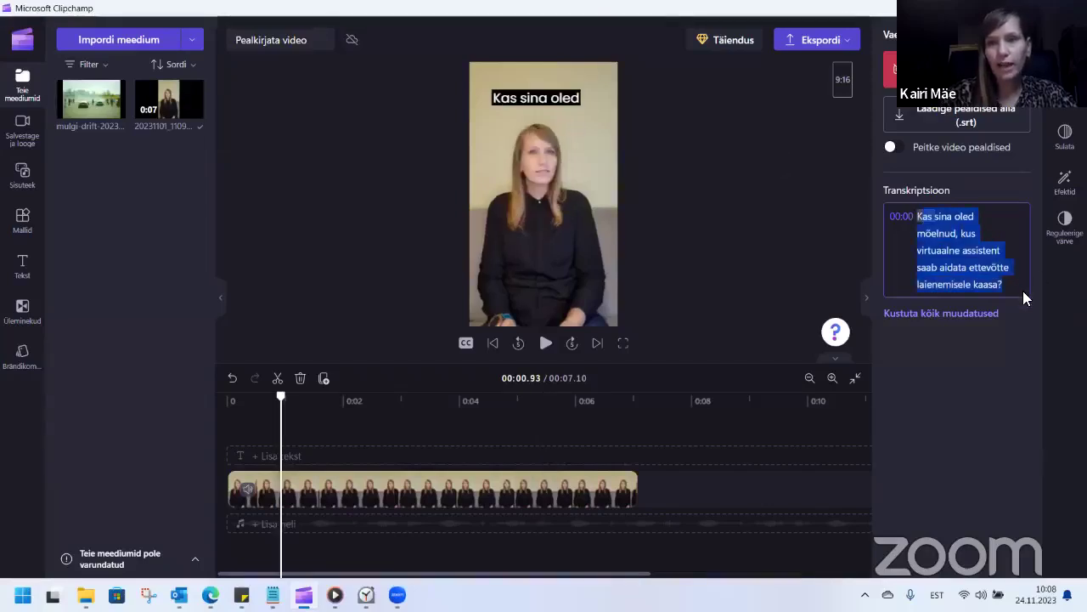
{"action": "left_click", "coordinate": [949, 270]}
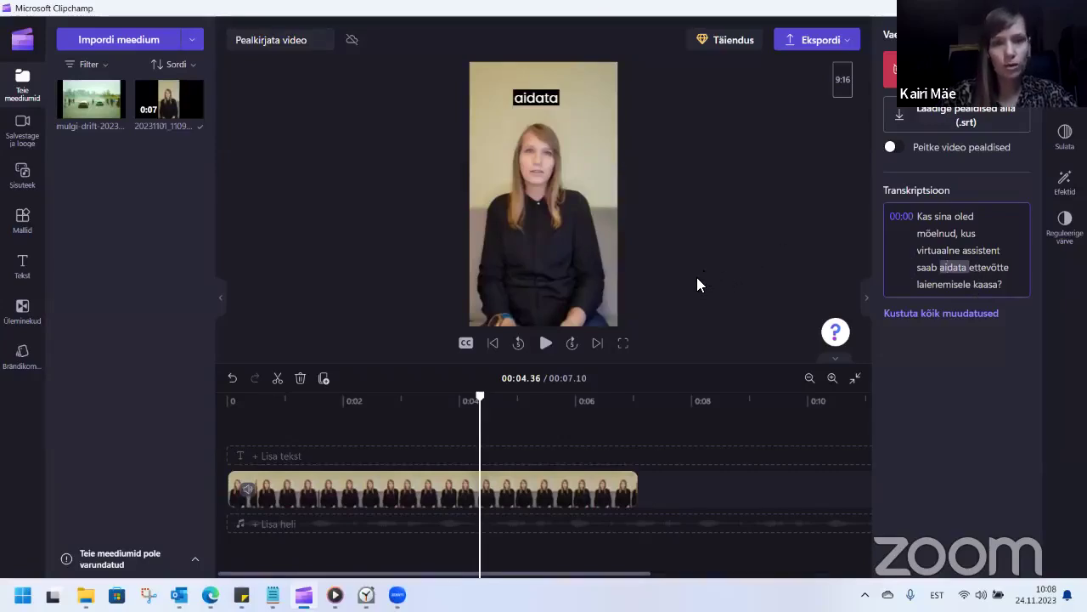
- Switch to the media player, play part of the Teksti lisamise video, pause it and return to Clipchamp
{"action": "key", "text": "alt+Tab"}
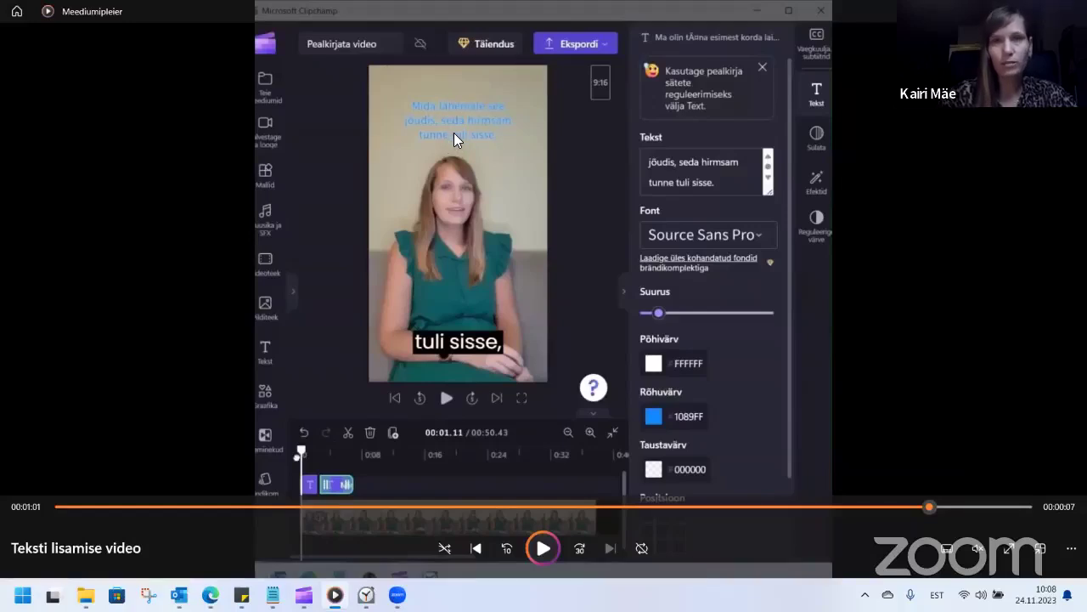
{"action": "left_click", "coordinate": [544, 550]}
{"action": "mouse_move", "coordinate": [542, 560]}
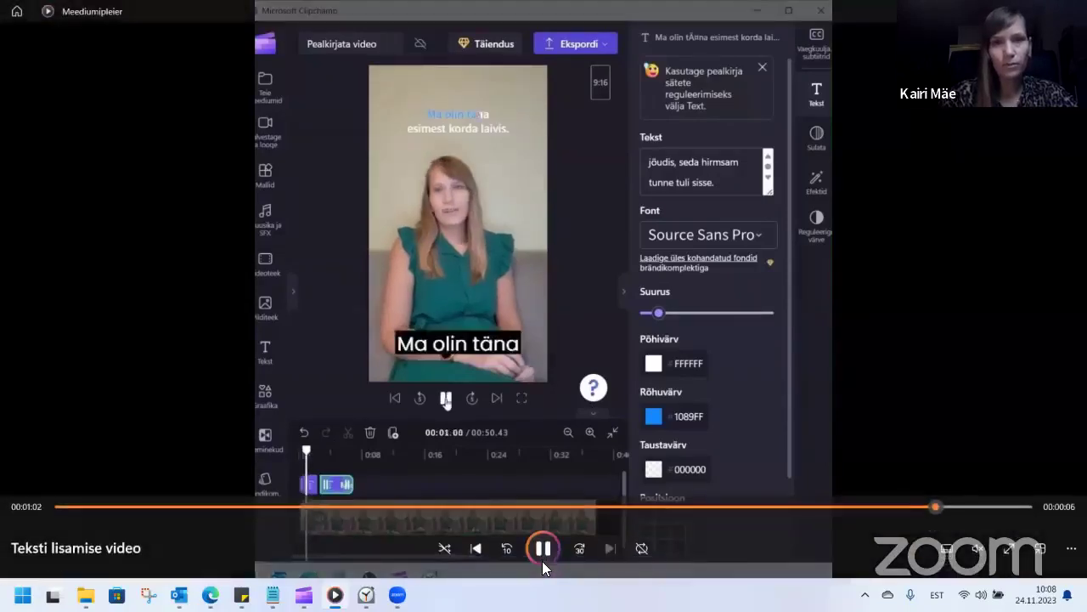
{"action": "left_click", "coordinate": [545, 555]}
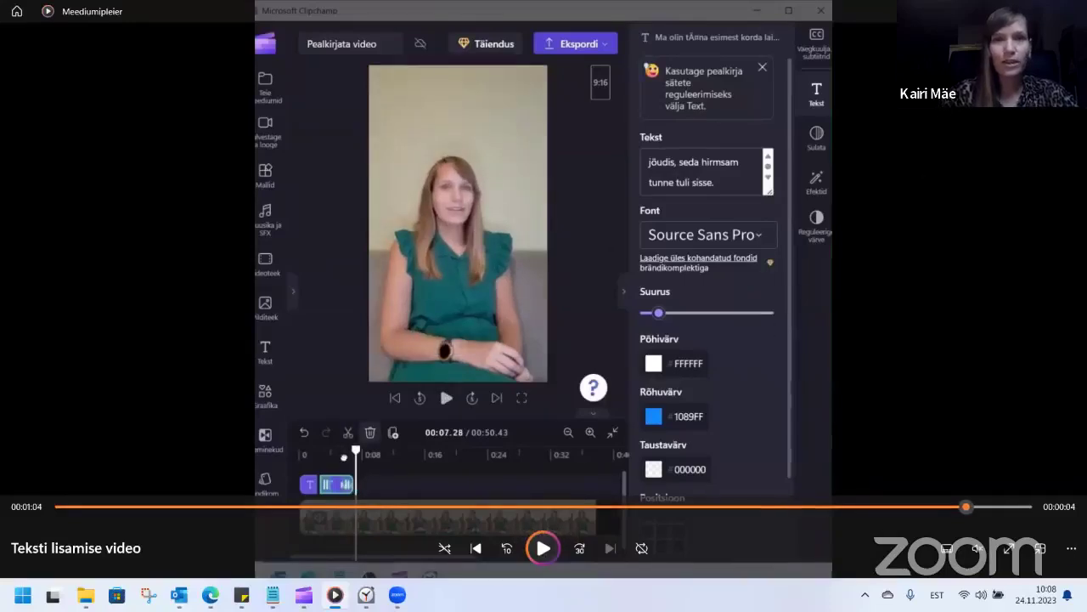
{"action": "key", "text": "alt+Tab"}
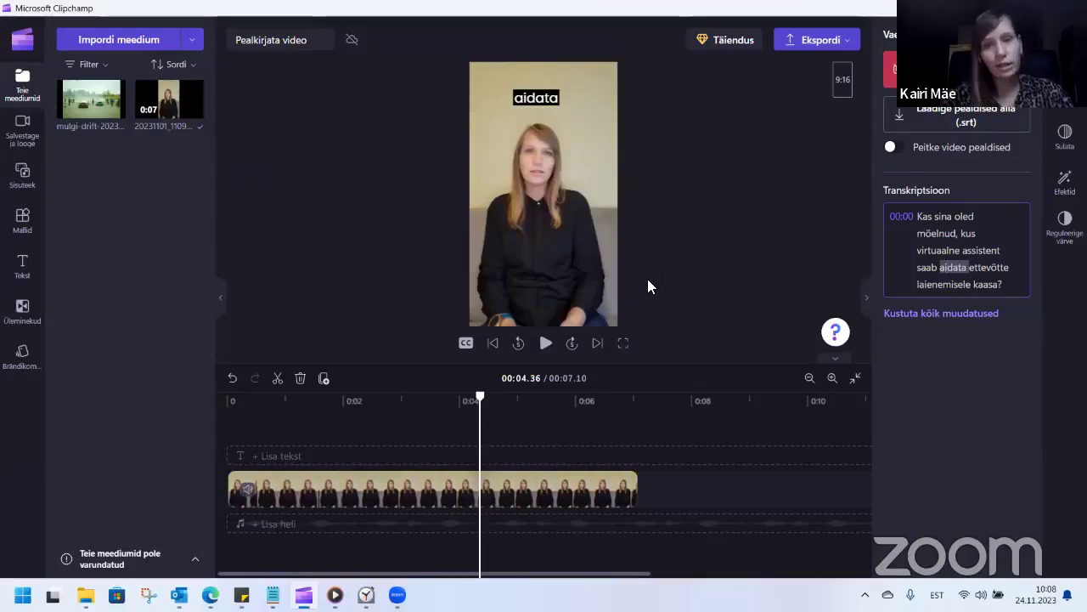
- Highlight the complete caption transcript from "Kas sina oled" to "kaasa?" and clear the selection
{"action": "left_click", "coordinate": [924, 221]}
{"action": "left_click_drag", "start_coordinate": [924, 222], "coordinate": [1018, 301]}
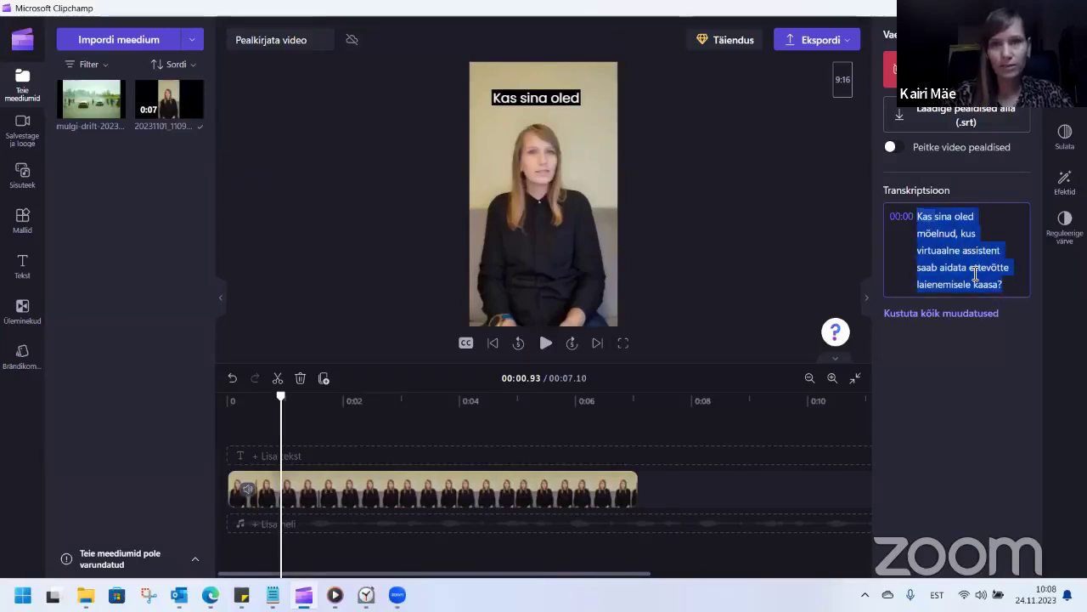
{"action": "left_click", "coordinate": [822, 229]}
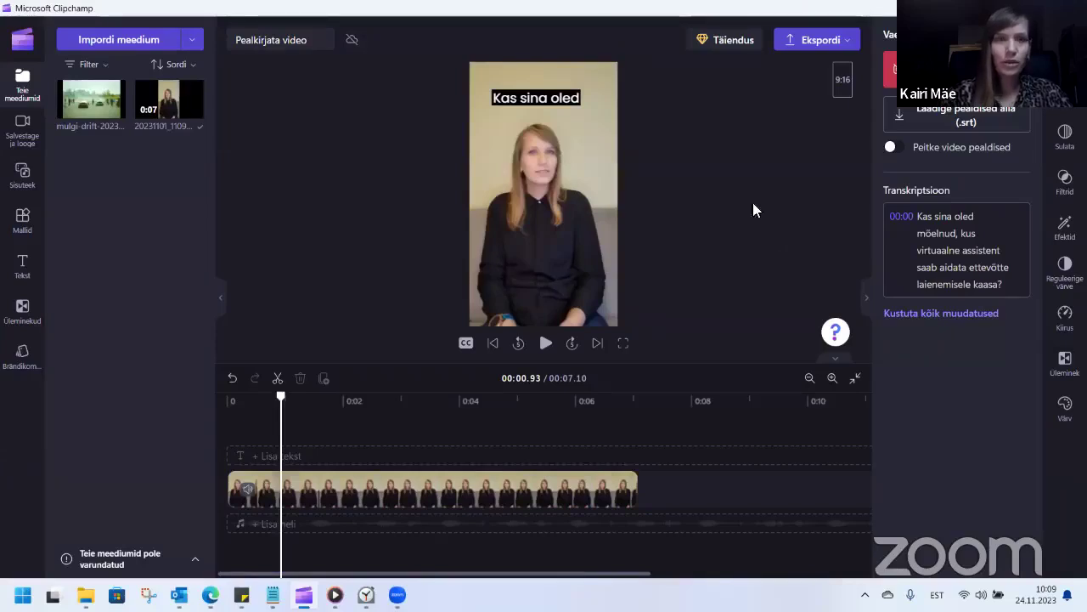
- Examine the media import options, both the local file browser and the cloud sources such as Google Drive
{"action": "left_click", "coordinate": [121, 41]}
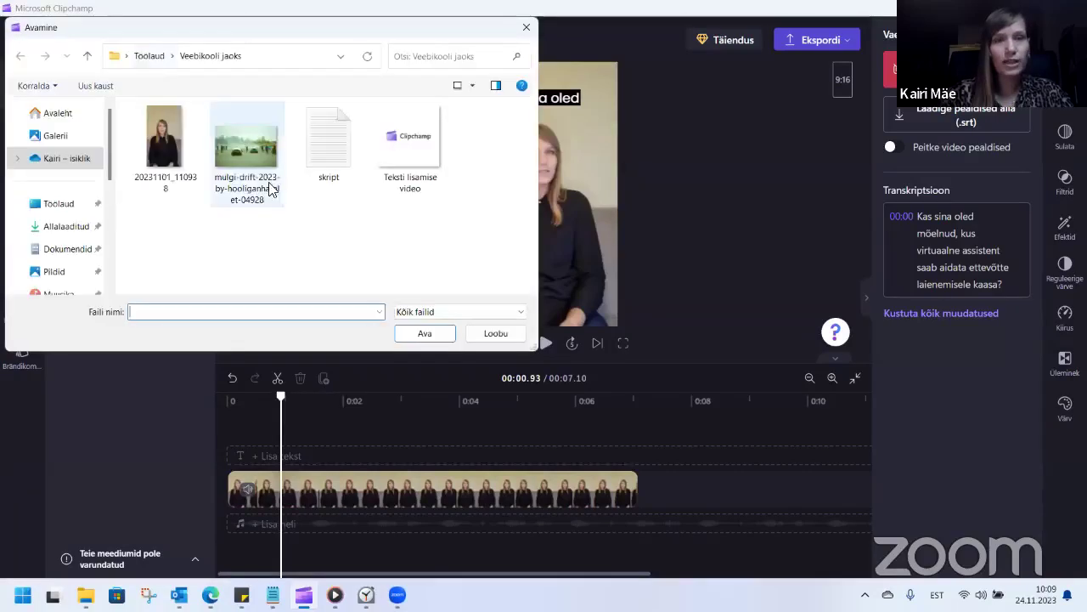
{"action": "left_click", "coordinate": [526, 27]}
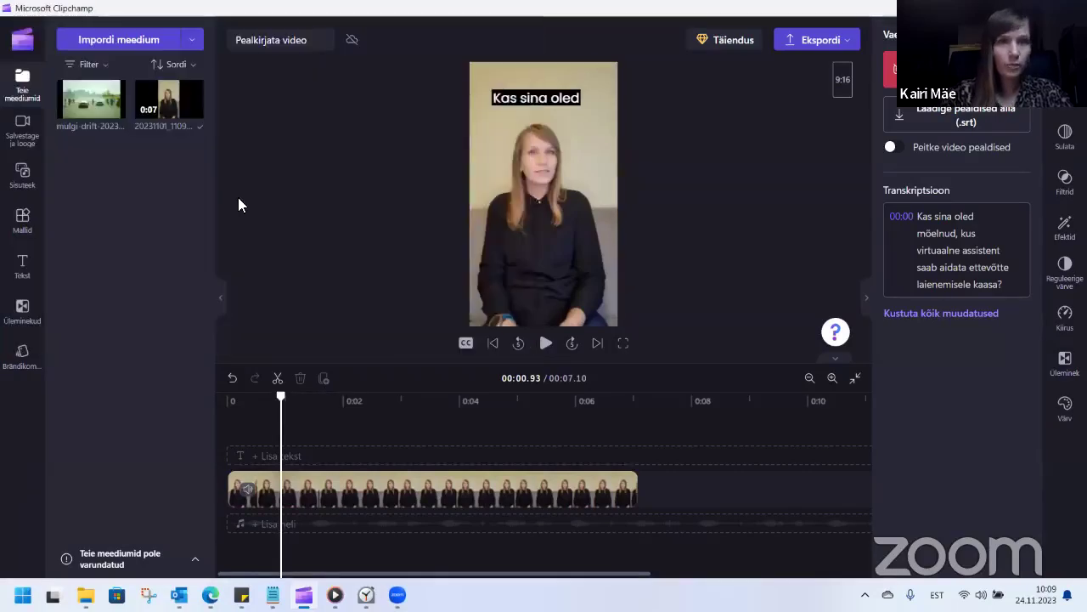
{"action": "left_click", "coordinate": [194, 42]}
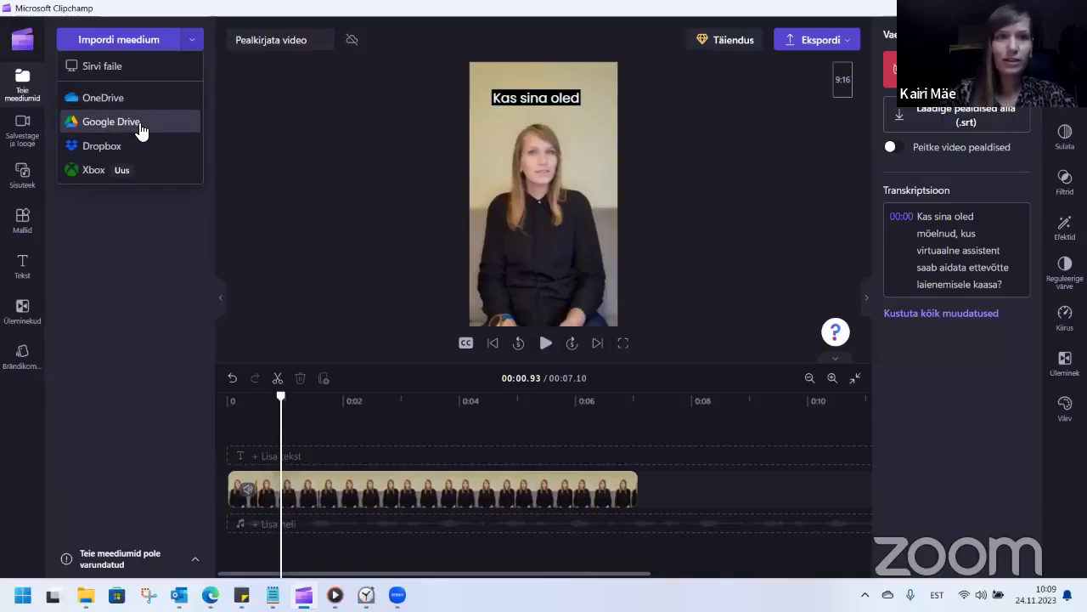
{"action": "left_click", "coordinate": [106, 286]}
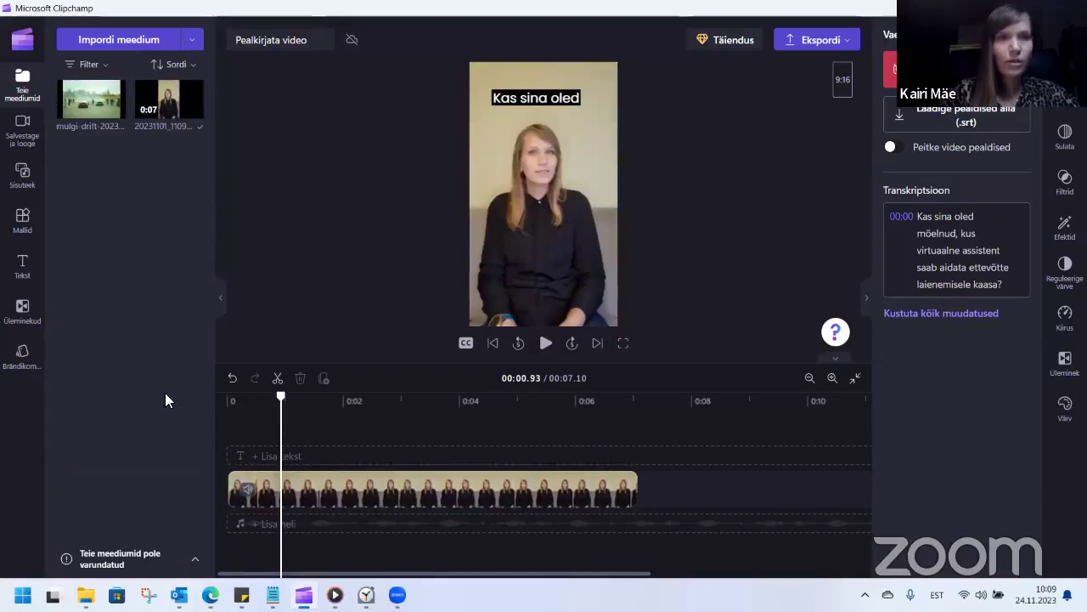
- Place the mulgi-drift photo at the start of the timeline before the video clip and collapse the captions settings
{"action": "mouse_move", "coordinate": [90, 103]}
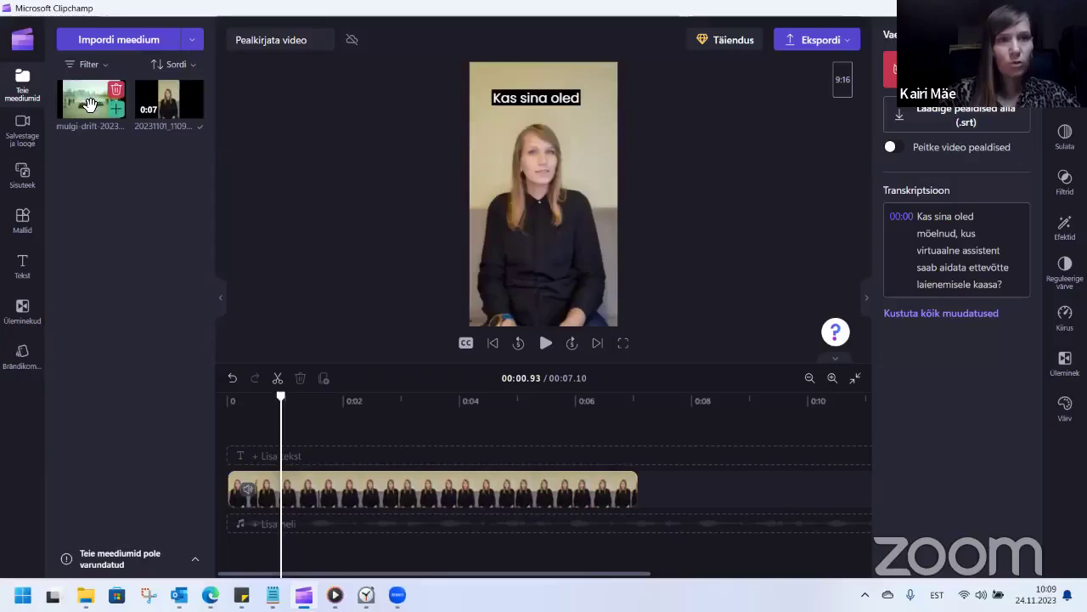
{"action": "left_click_drag", "start_coordinate": [91, 103], "coordinate": [242, 500]}
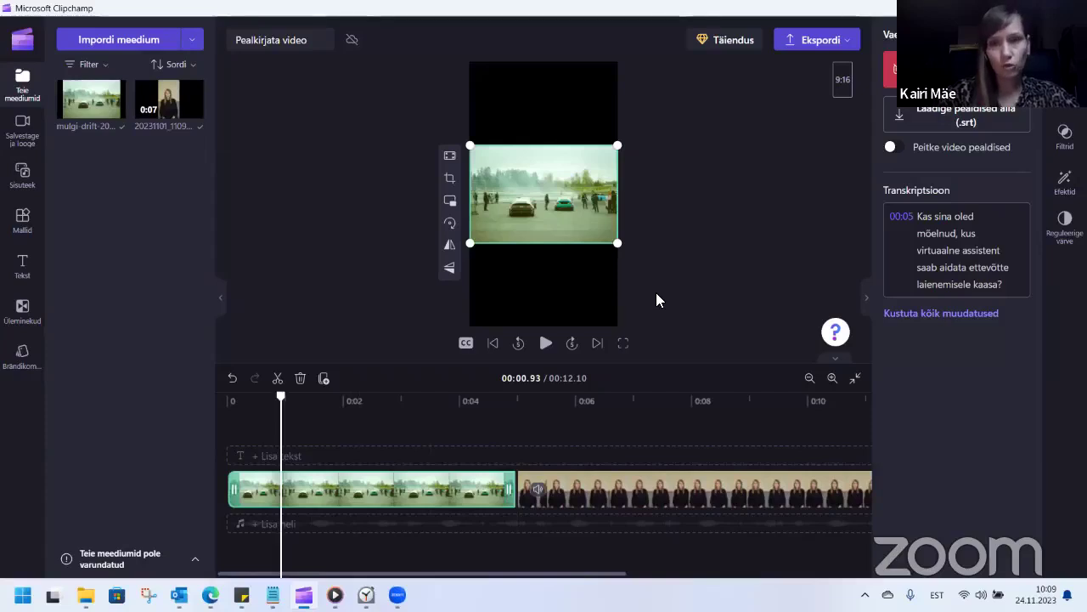
{"action": "left_click", "coordinate": [867, 298]}
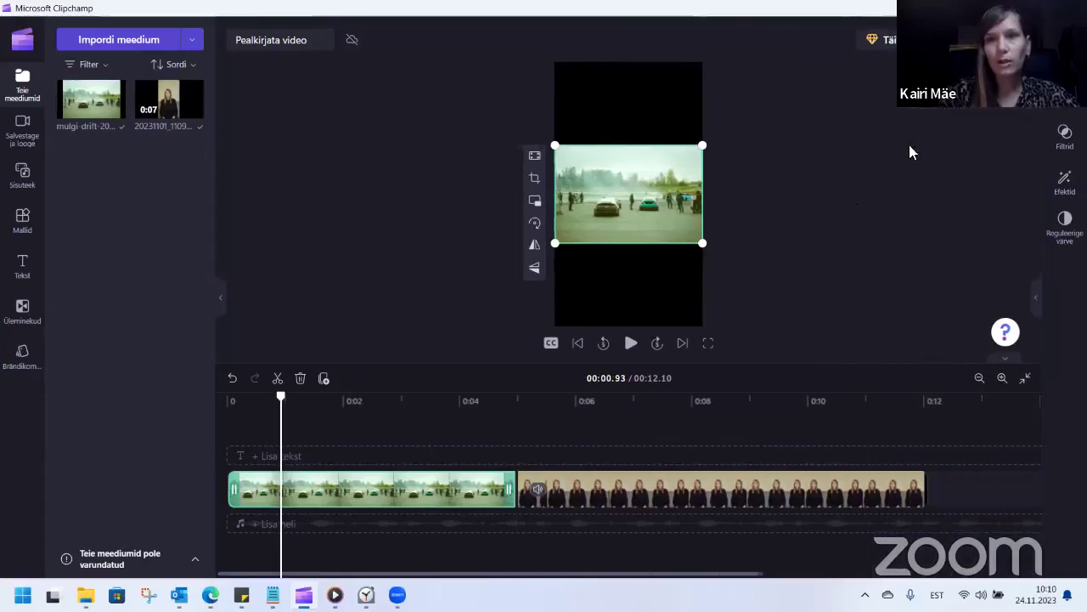
- Scale the mulgi-drift photo to fill the whole vertical frame and adjust its position in the frame
{"action": "left_click", "coordinate": [1017, 105]}
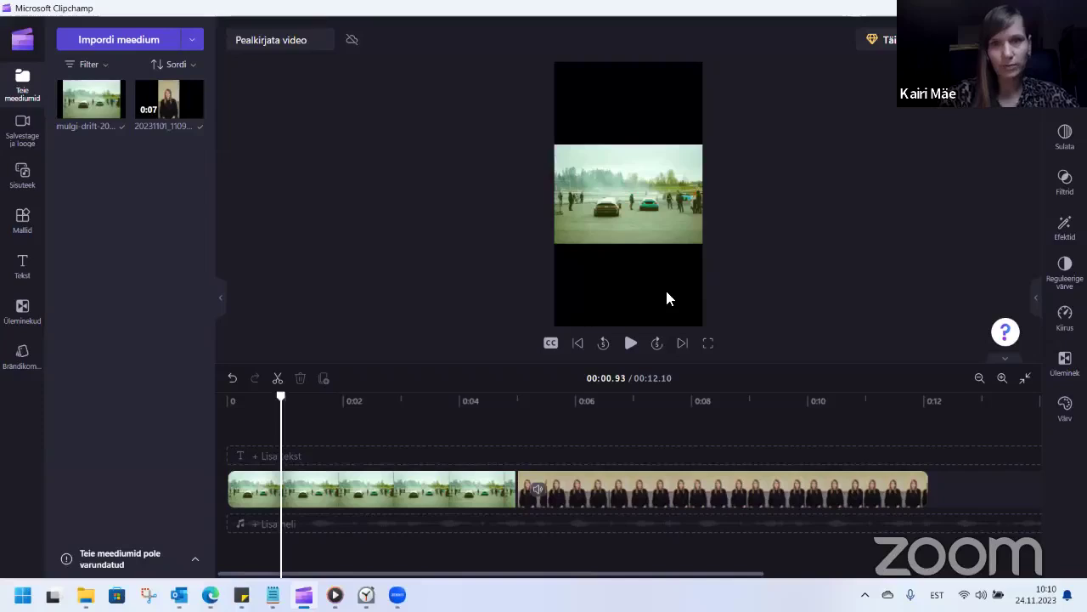
{"action": "left_click", "coordinate": [584, 198]}
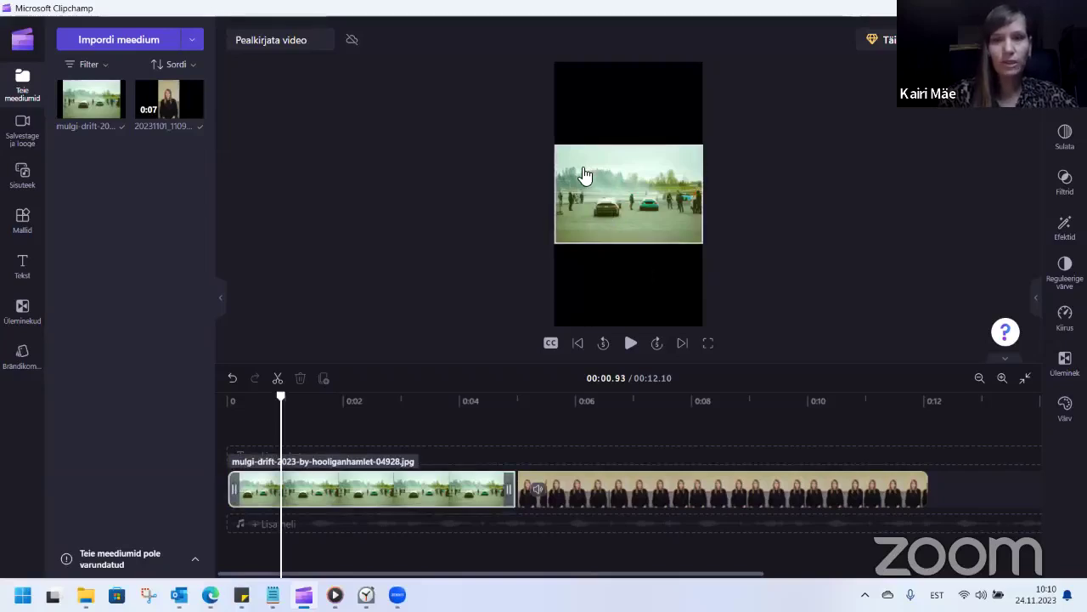
{"action": "left_click", "coordinate": [585, 173]}
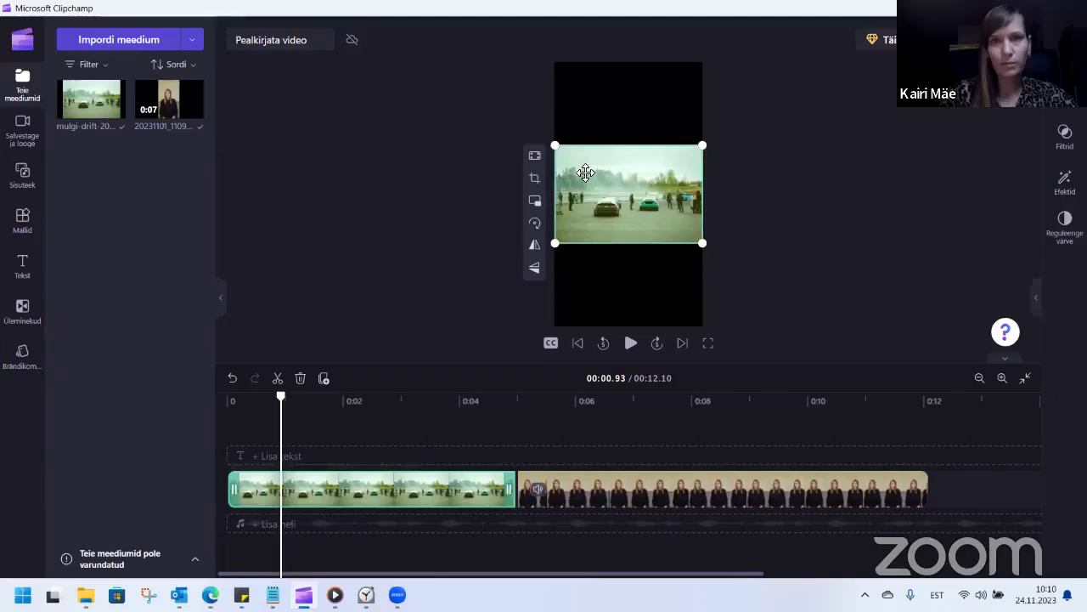
{"action": "left_click", "coordinate": [535, 158]}
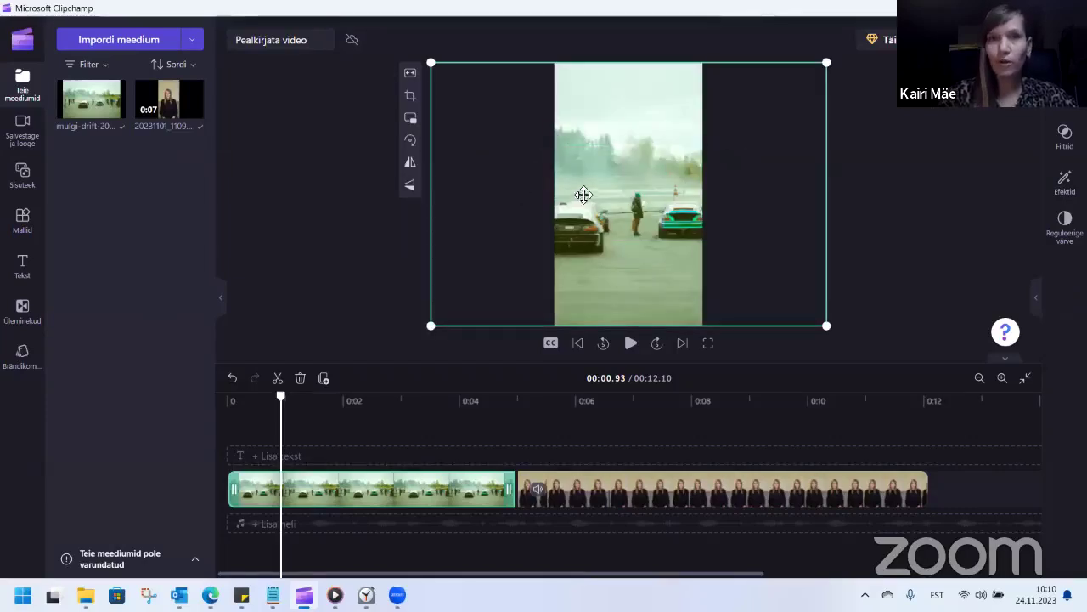
{"action": "mouse_move", "coordinate": [604, 190]}
{"action": "left_mouse_down"}
{"action": "mouse_move", "coordinate": [682, 195]}
{"action": "mouse_move", "coordinate": [614, 201]}
{"action": "left_mouse_up"}
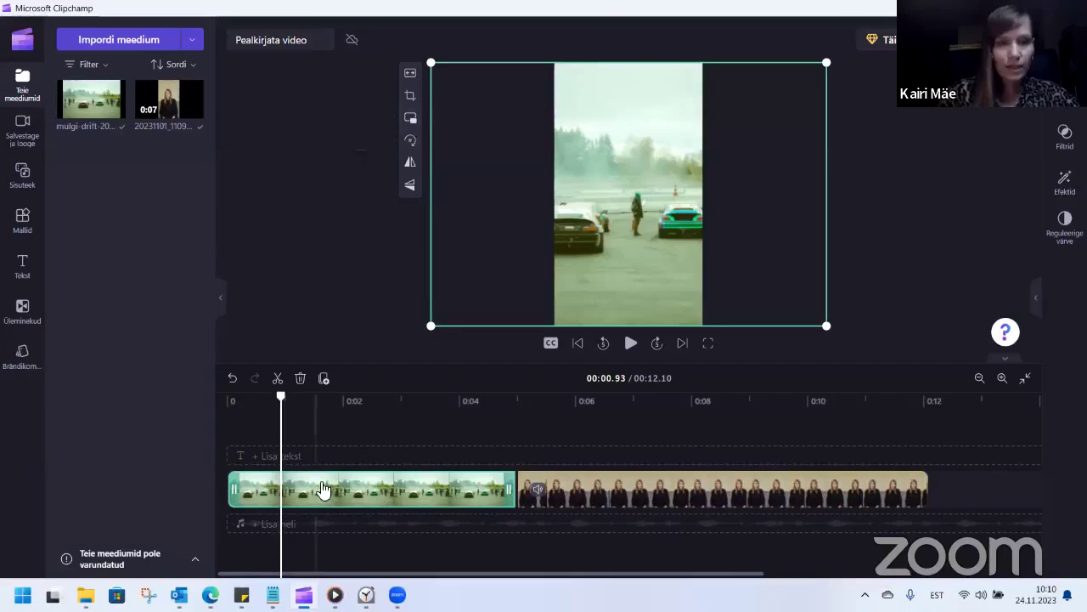
- Move the photo to a track above the video and make it an enlarged picture-in-picture in the frame's lower-right corner
{"action": "left_click_drag", "start_coordinate": [323, 491], "coordinate": [647, 459]}
{"action": "left_click", "coordinate": [642, 404]}
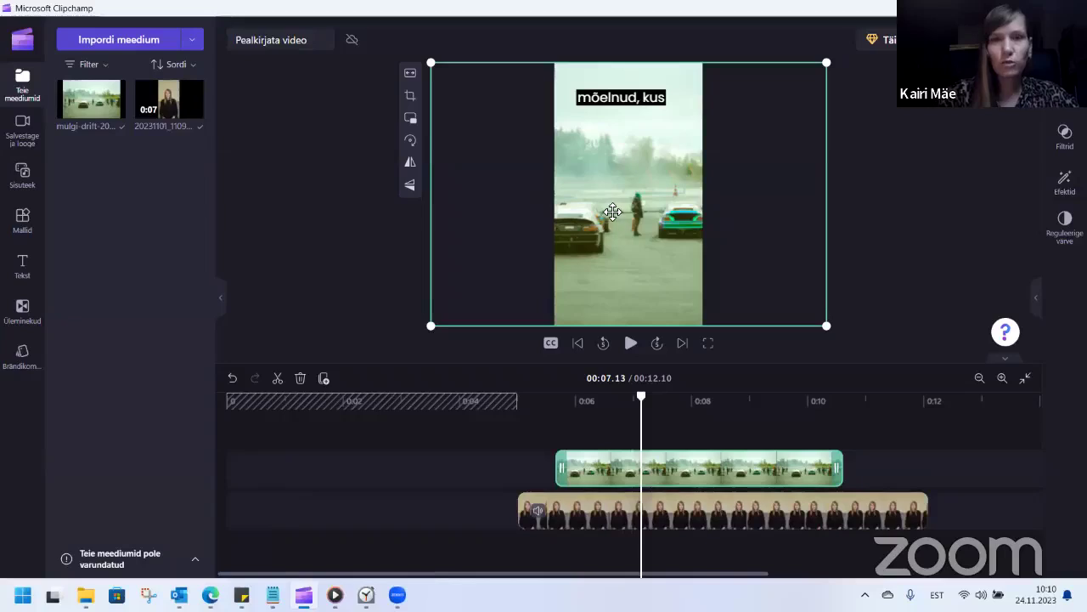
{"action": "left_click", "coordinate": [411, 120]}
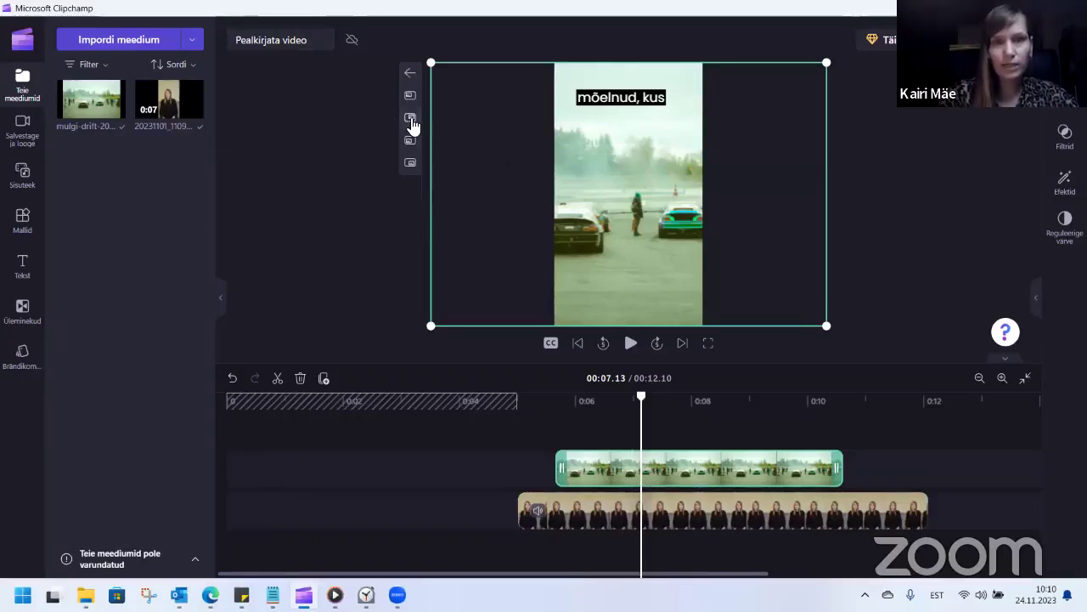
{"action": "left_click", "coordinate": [410, 164]}
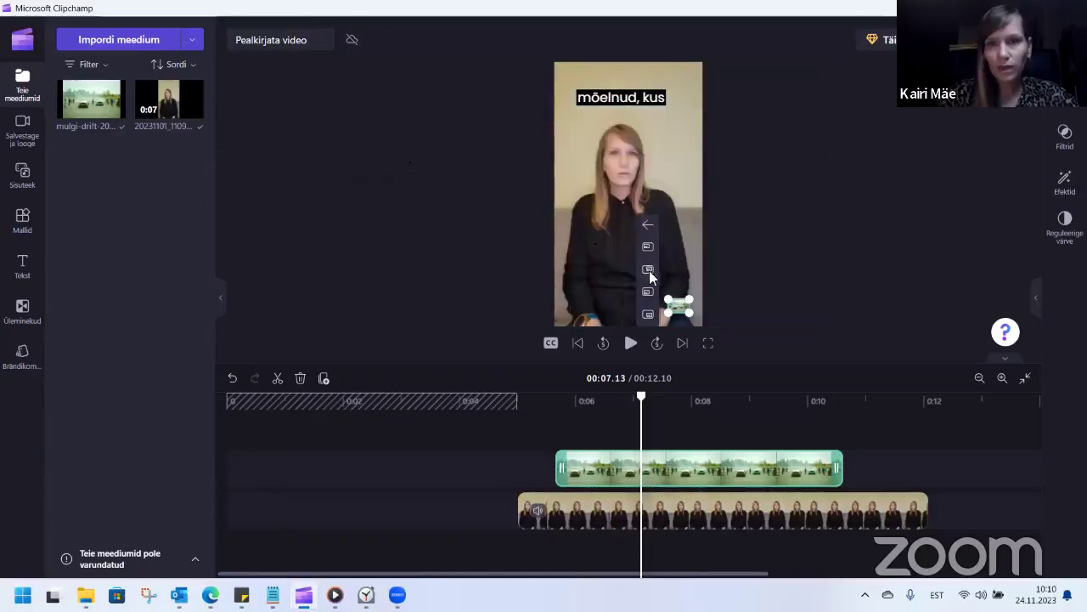
{"action": "left_click_drag", "start_coordinate": [667, 297], "coordinate": [603, 255]}
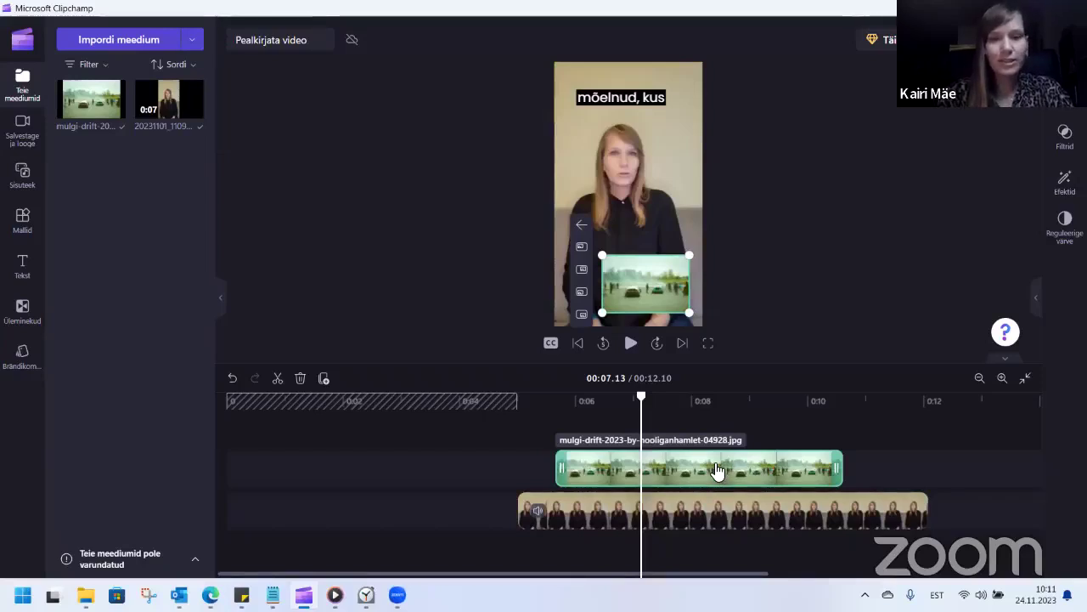
- Move the photo back to the start of the timeline before the video and scale it to fill the vertical frame
{"action": "left_click_drag", "start_coordinate": [712, 472], "coordinate": [377, 516]}
{"action": "left_click", "coordinate": [336, 417]}
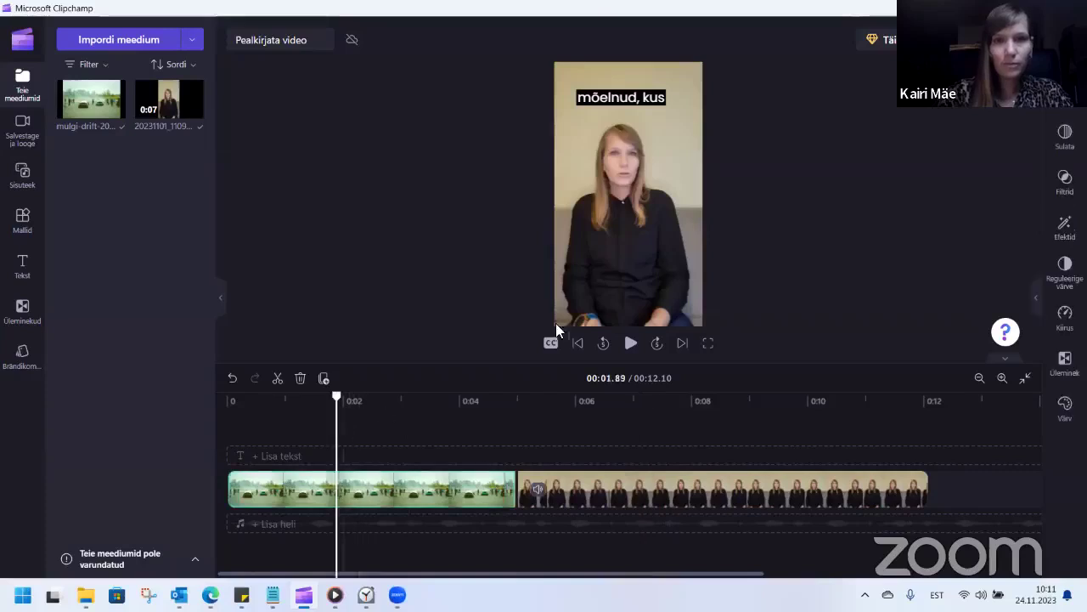
{"action": "left_click", "coordinate": [451, 503]}
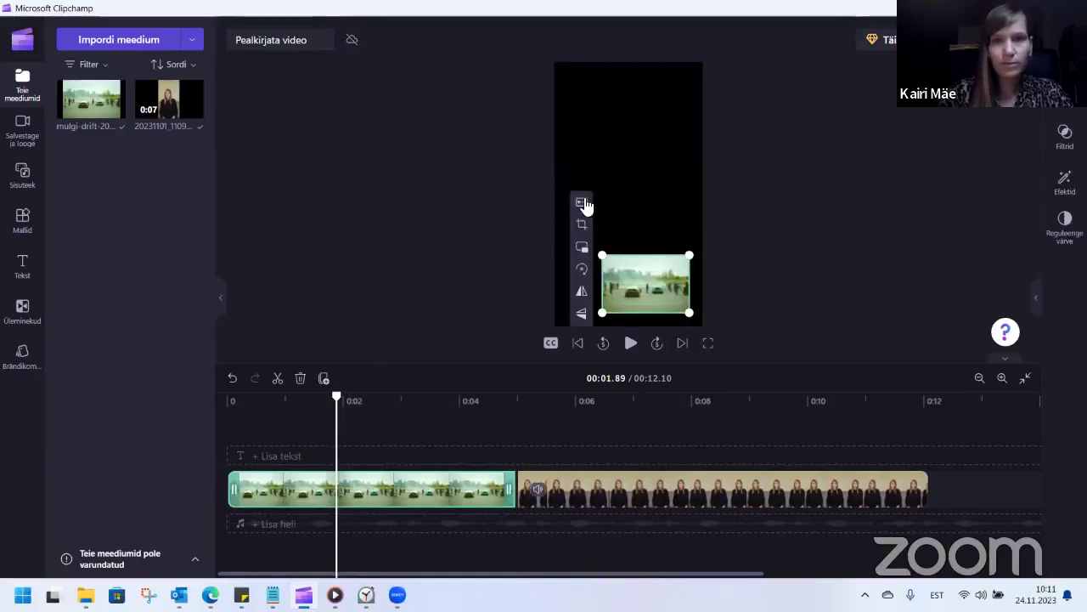
{"action": "left_click", "coordinate": [583, 203]}
{"action": "left_click", "coordinate": [536, 157]}
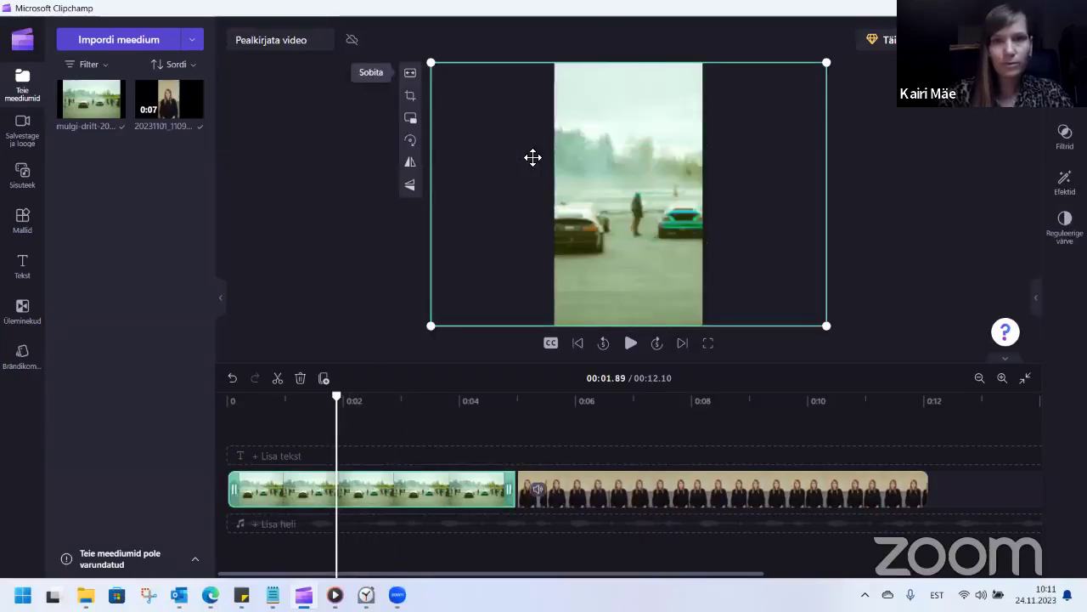
- Flip the photo vertically, then undo, redo and again undo the flip
{"action": "left_click", "coordinate": [411, 186]}
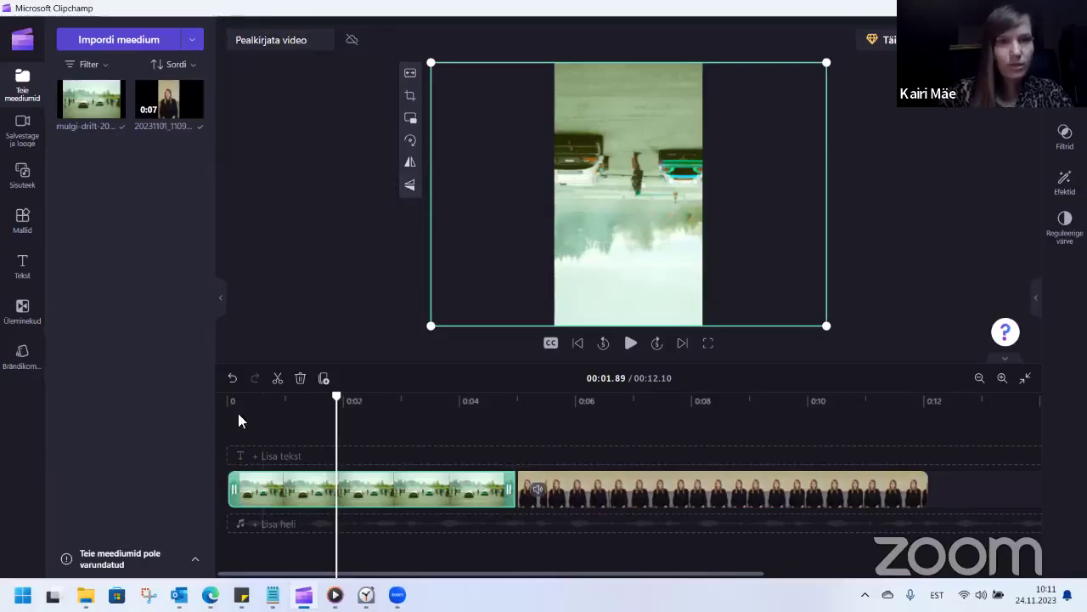
{"action": "left_click", "coordinate": [233, 379]}
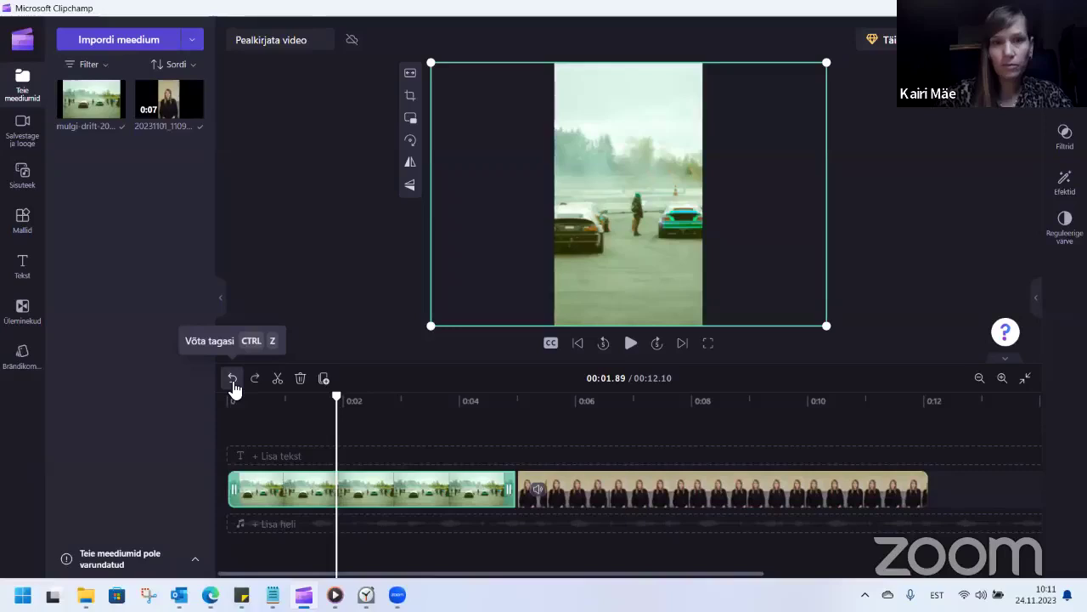
{"action": "left_click", "coordinate": [255, 379]}
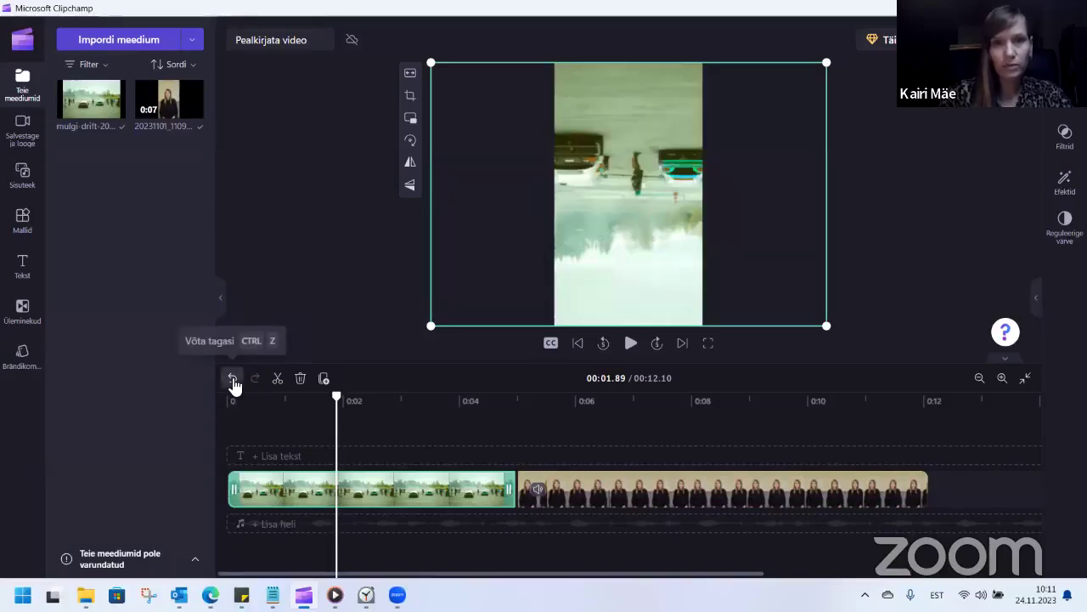
{"action": "left_click", "coordinate": [233, 379]}
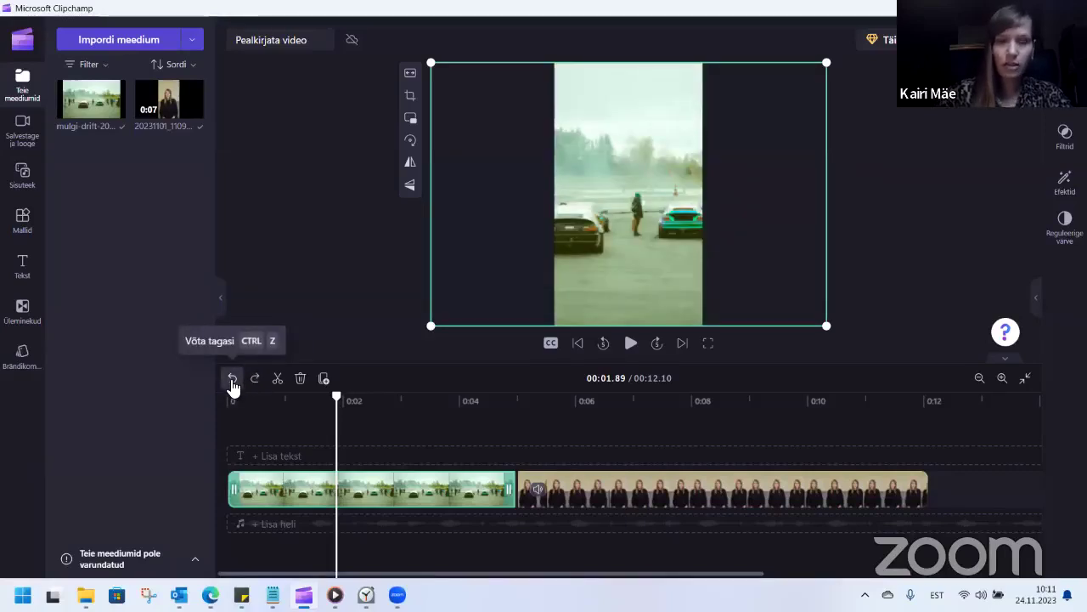
- Split the photo clip at 00:01.89, delete its second part and close the gap before the video clip
{"action": "left_click", "coordinate": [277, 379]}
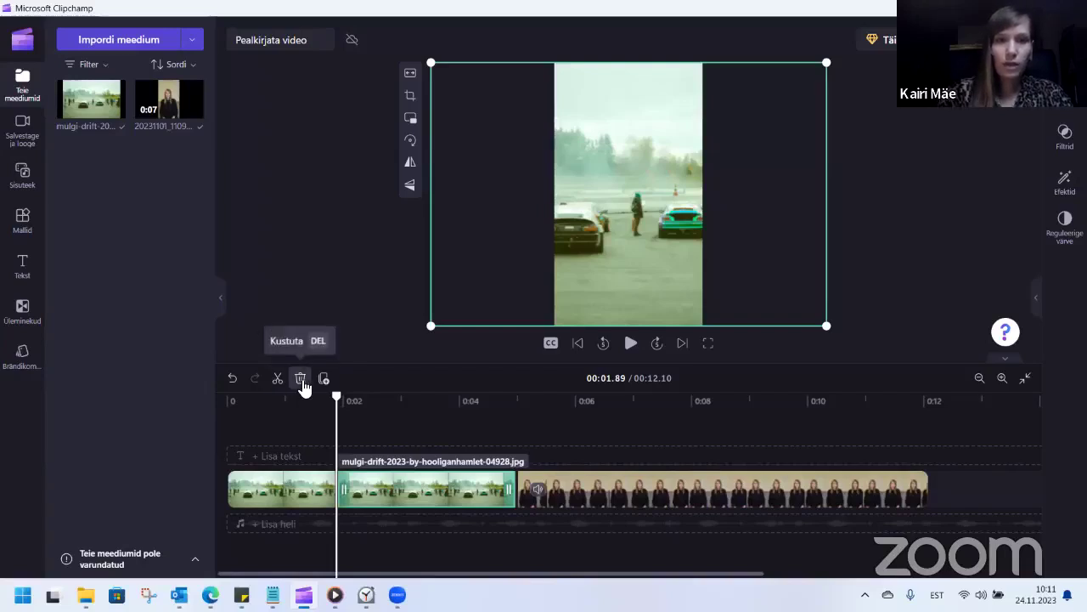
{"action": "left_click", "coordinate": [301, 379]}
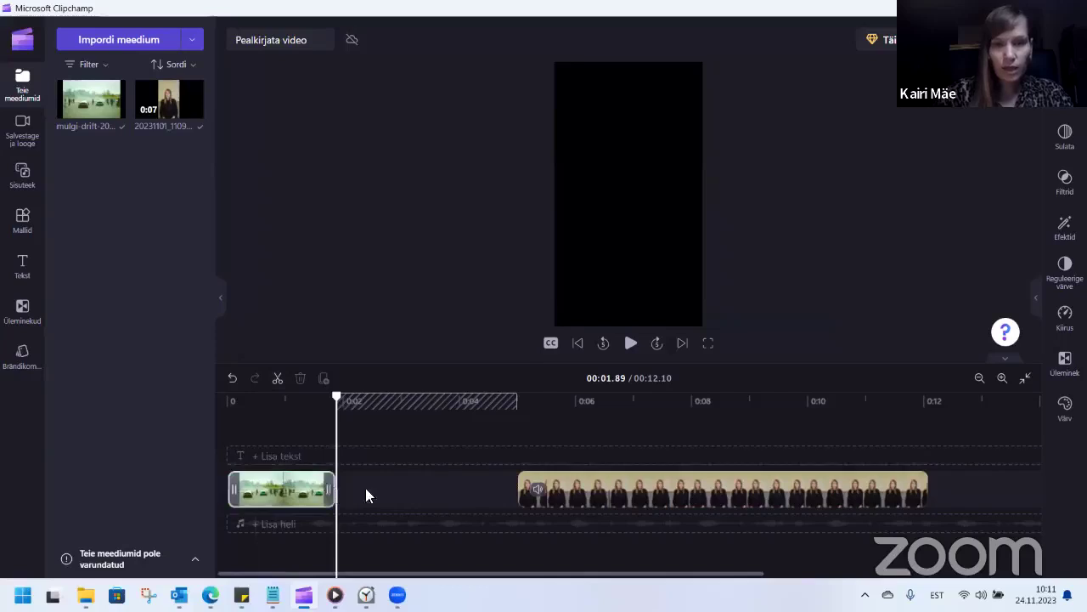
{"action": "left_click", "coordinate": [427, 492]}
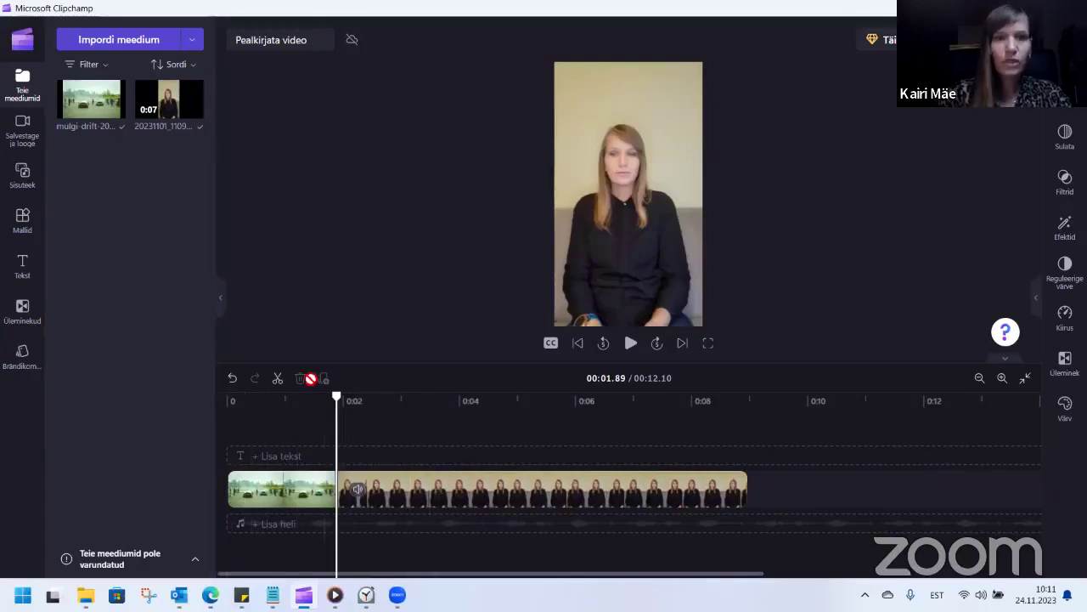
- Examine the effects available for the photo, and the audio and speed settings of the video clip
{"action": "left_click", "coordinate": [337, 397]}
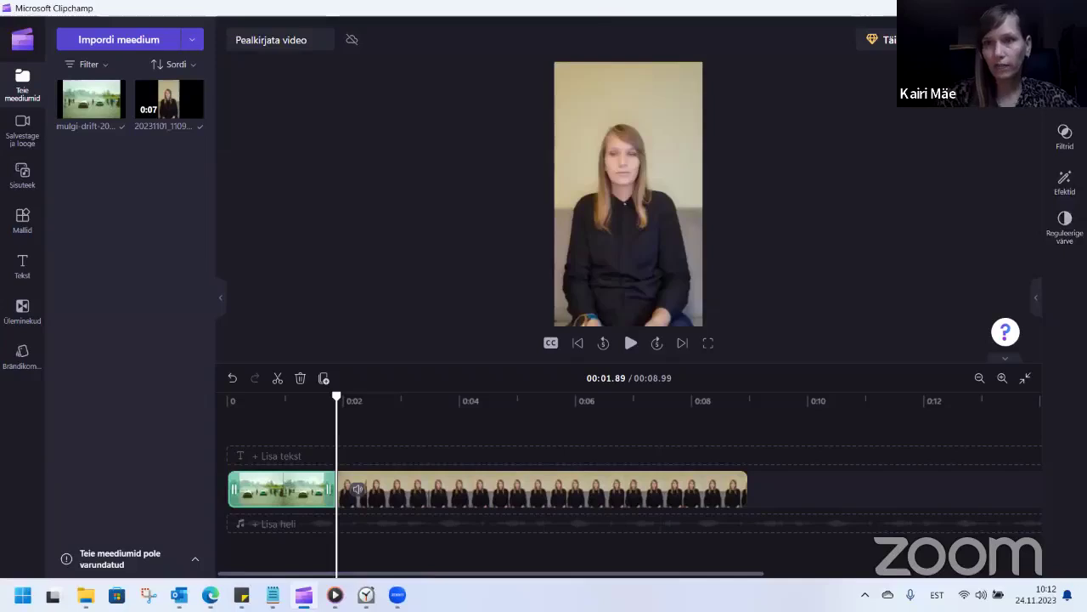
{"action": "left_click", "coordinate": [1066, 190]}
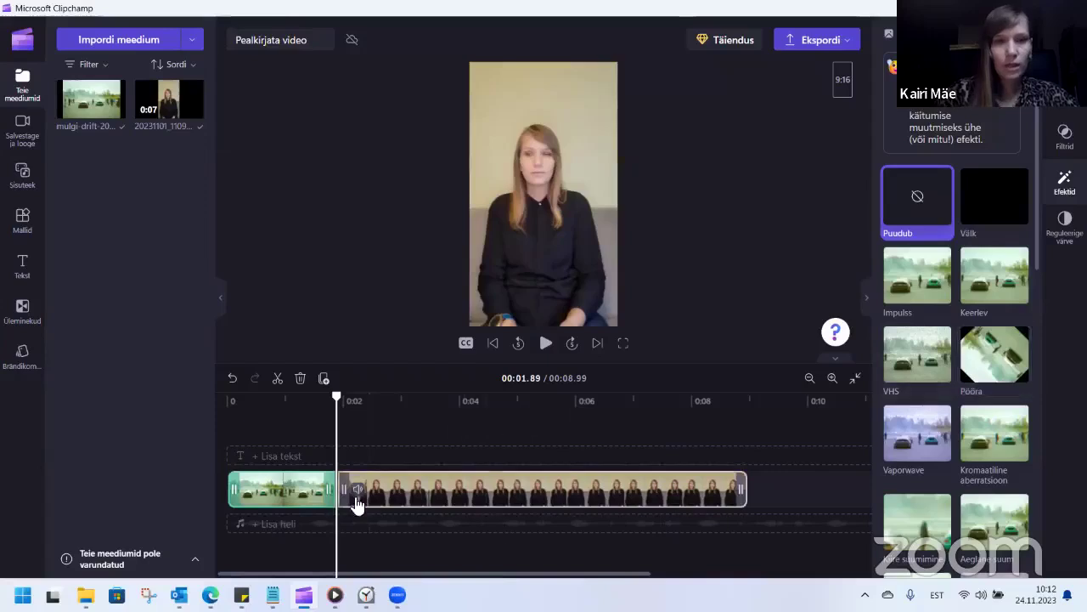
{"action": "left_click", "coordinate": [462, 495]}
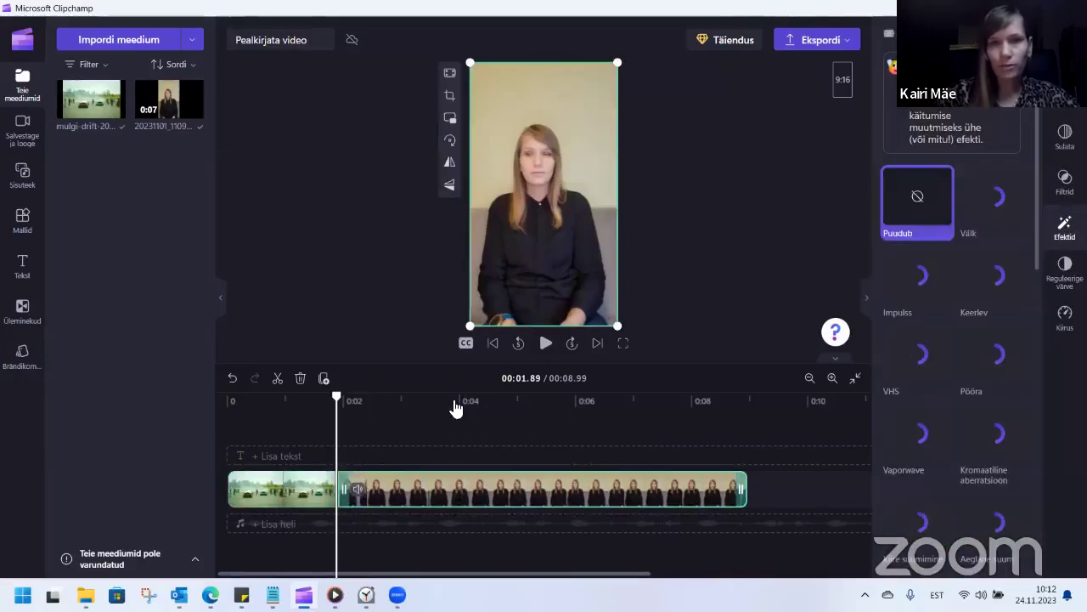
{"action": "left_click", "coordinate": [1064, 85]}
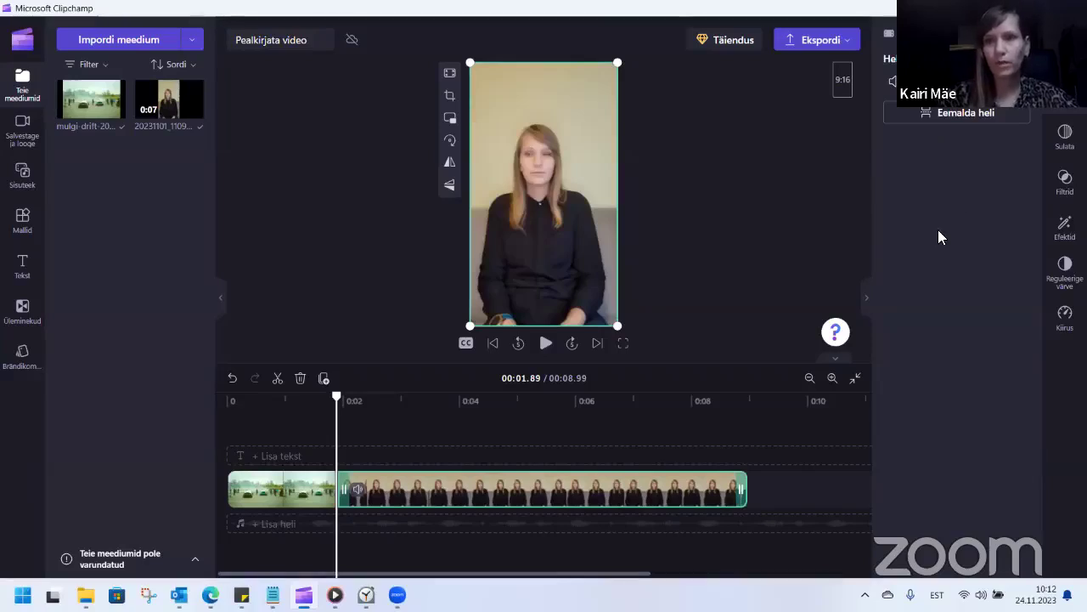
{"action": "left_click", "coordinate": [1065, 316]}
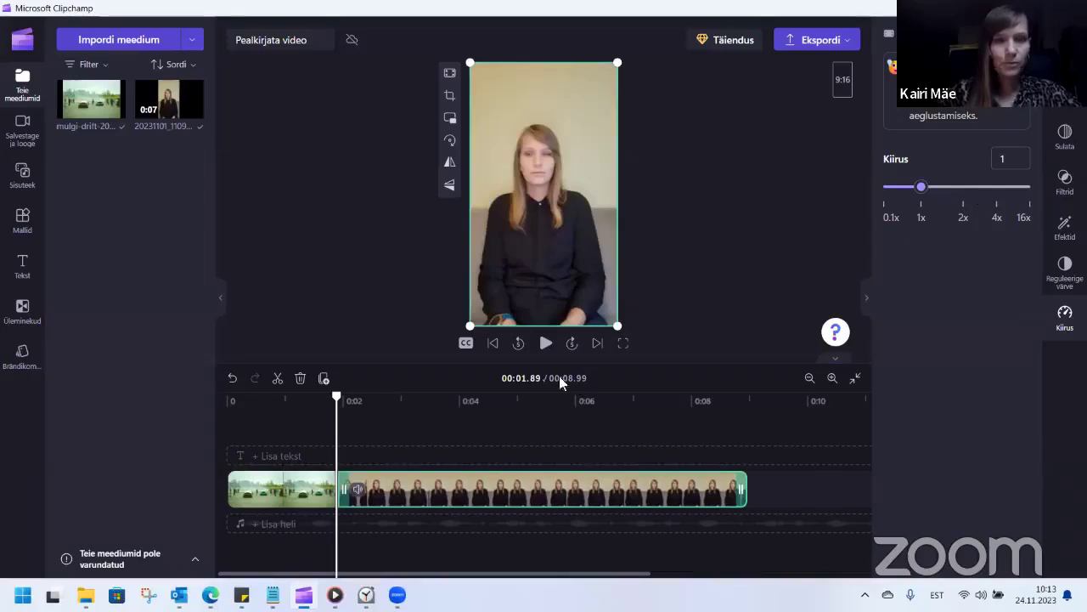
- Split the video clip at 00:06.79 and again at 00:07.99
{"action": "left_click_drag", "start_coordinate": [419, 390], "coordinate": [548, 398]}
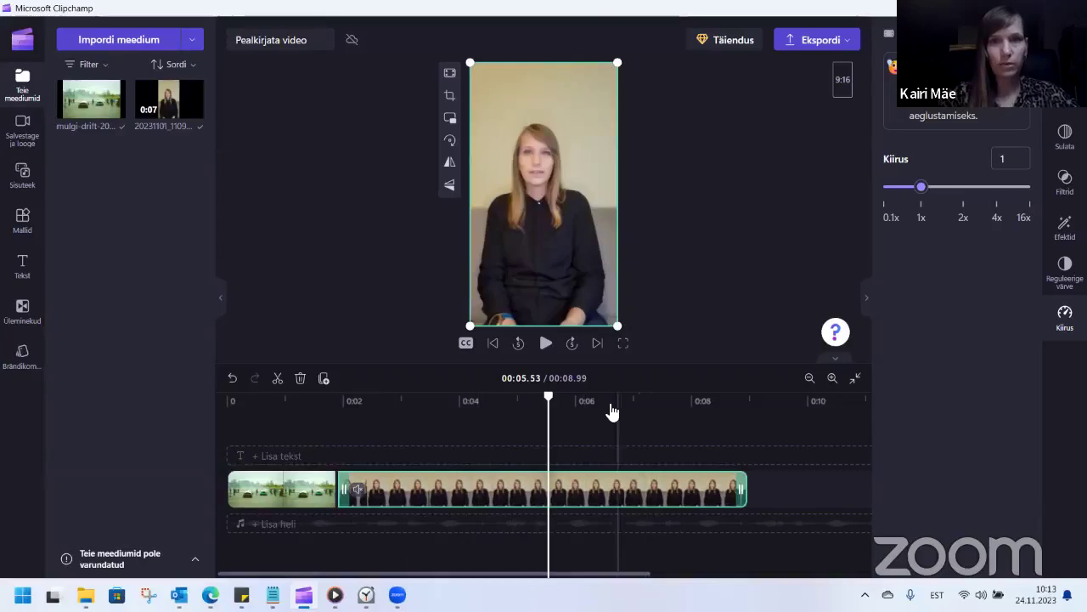
{"action": "left_click_drag", "start_coordinate": [613, 405], "coordinate": [622, 407]}
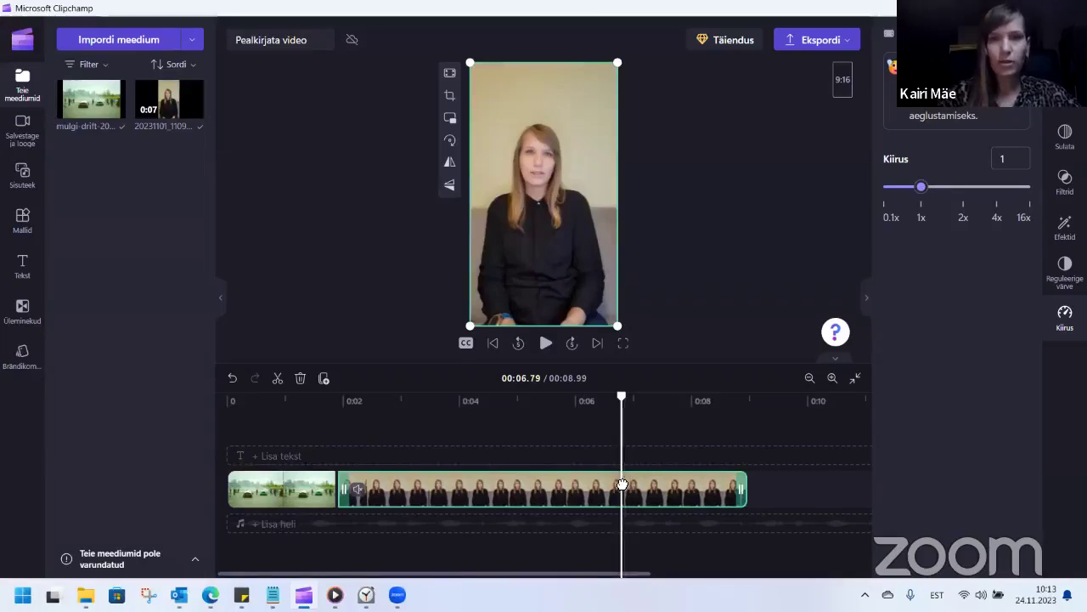
{"action": "left_click", "coordinate": [277, 380]}
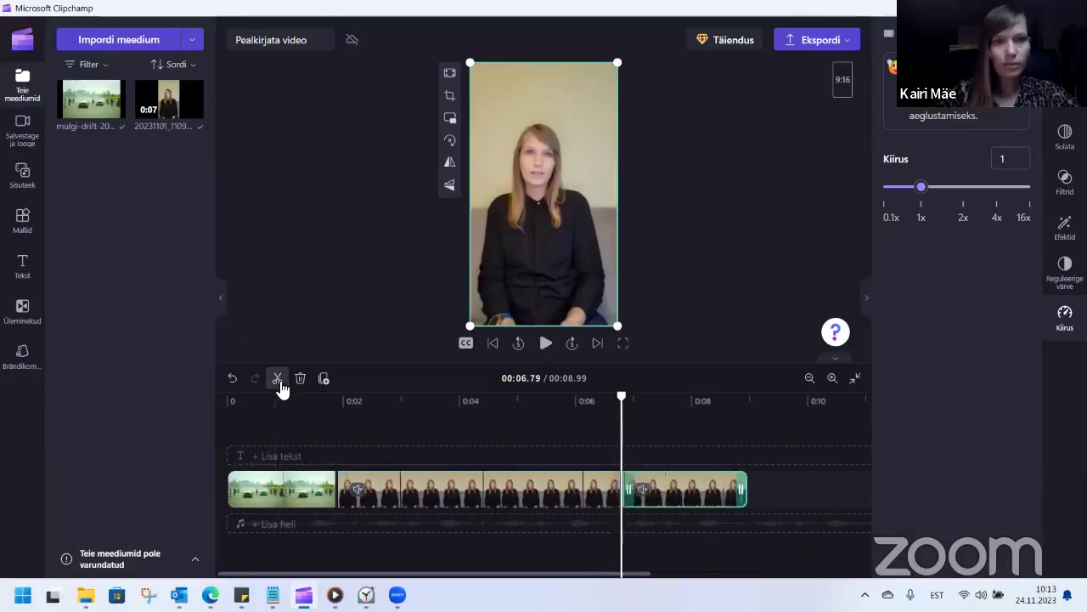
{"action": "left_click", "coordinate": [693, 409]}
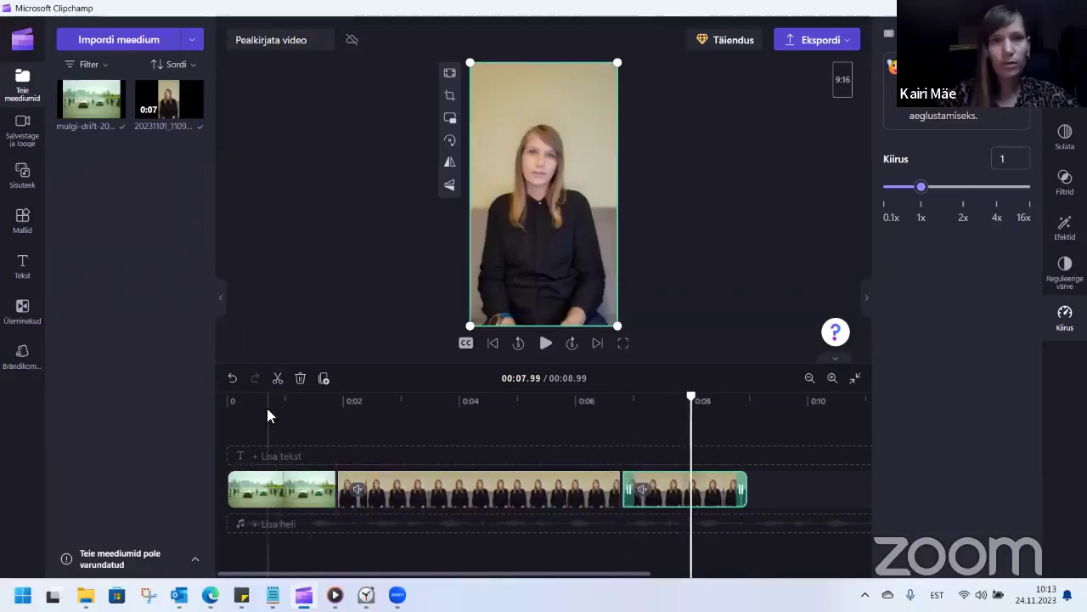
{"action": "left_click", "coordinate": [277, 380]}
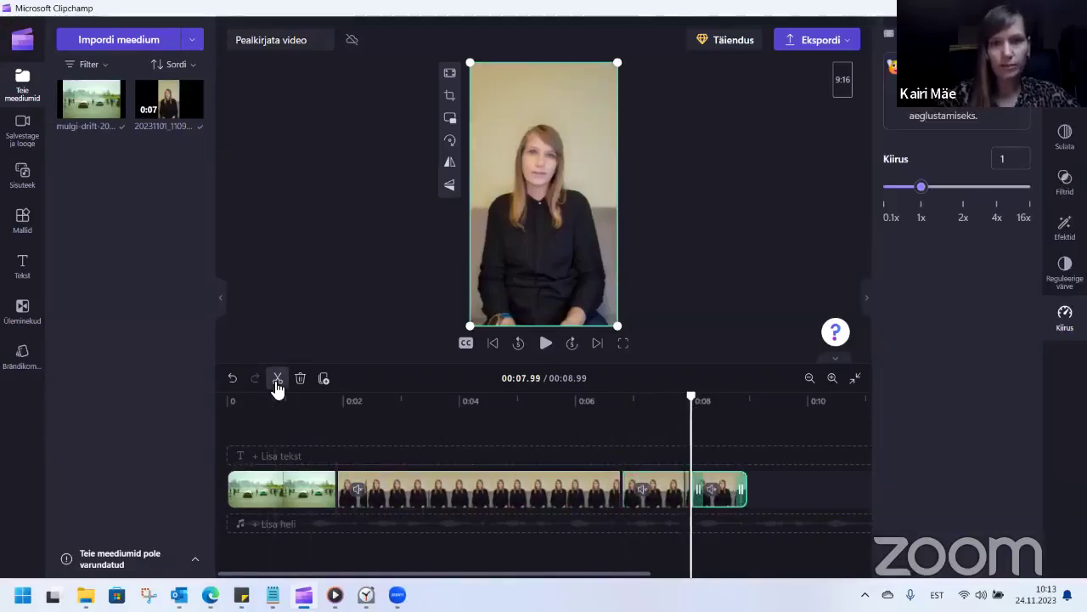
- Enlarge the middle video segment beyond the frame, recentre the speaker, and play the cuts from 00:05.99
{"action": "left_click", "coordinate": [655, 452]}
{"action": "left_click", "coordinate": [669, 501]}
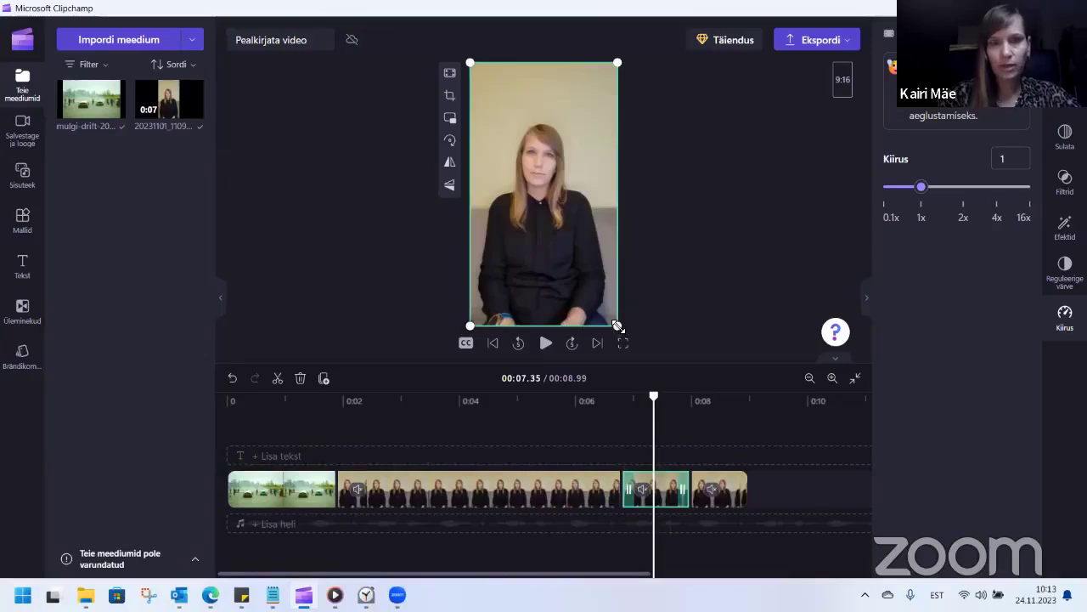
{"action": "left_click_drag", "start_coordinate": [618, 326], "coordinate": [679, 384]}
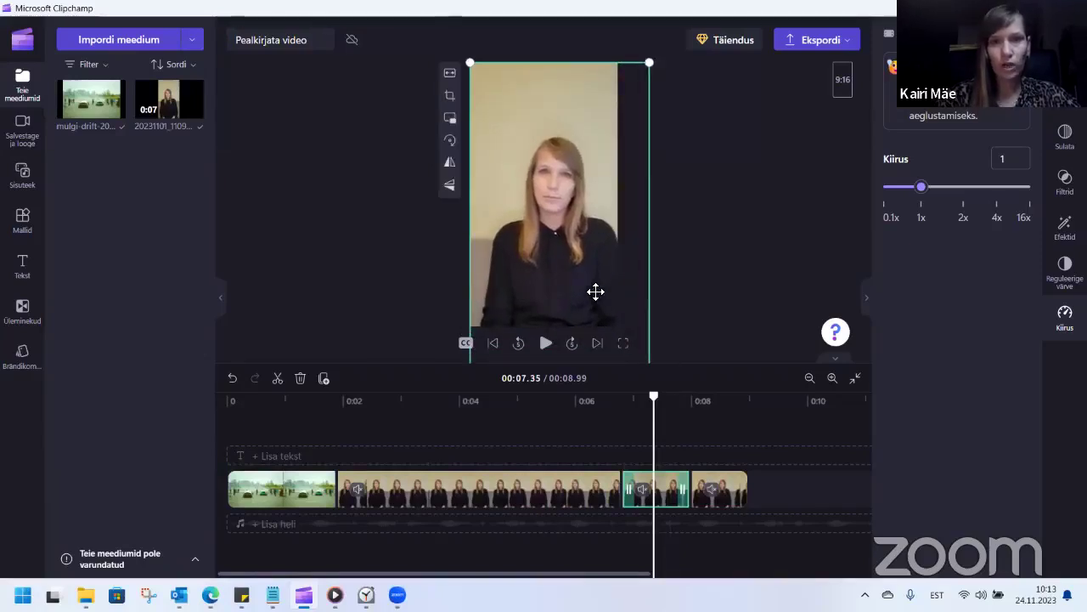
{"action": "left_click_drag", "start_coordinate": [592, 292], "coordinate": [582, 263]}
{"action": "left_click", "coordinate": [680, 304]}
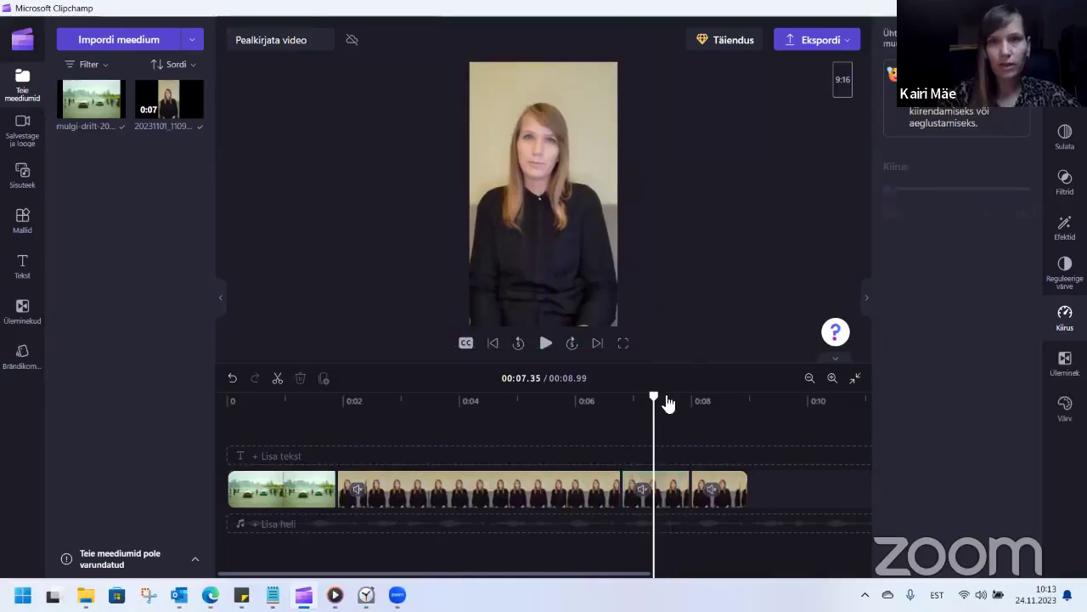
{"action": "left_click", "coordinate": [577, 412]}
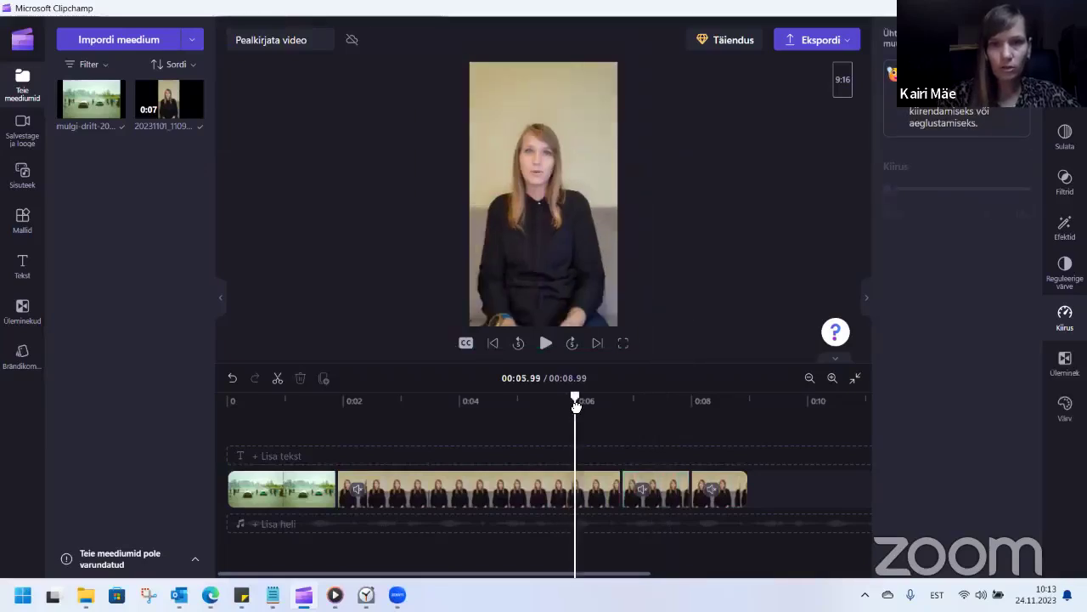
{"action": "left_click", "coordinate": [546, 344]}
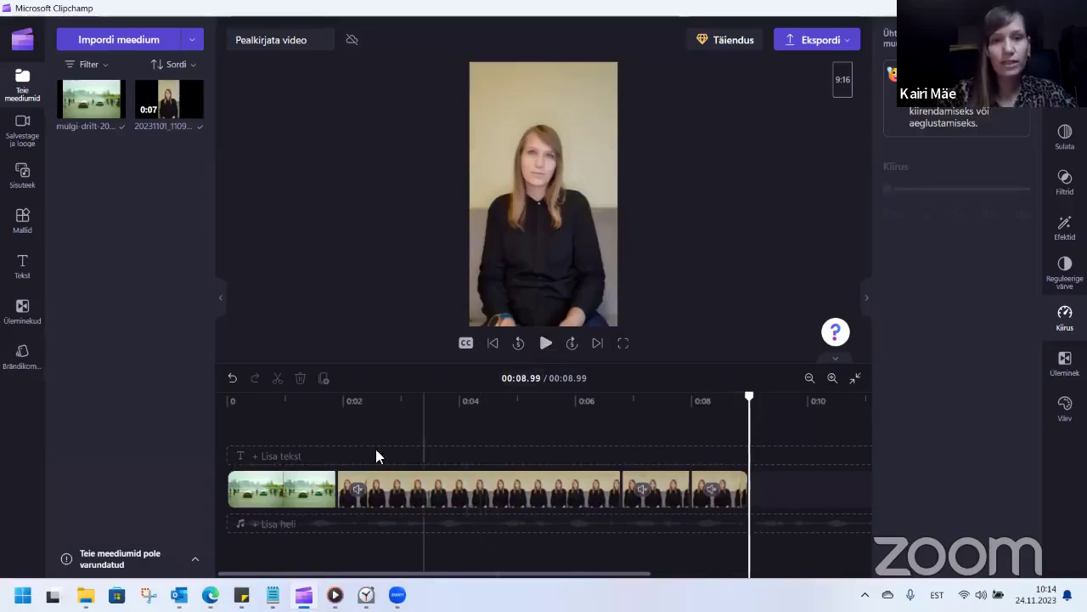
- Move the photo to a track above the video, trim its end to the middle segment's end, and set the playhead to 00:06.04
{"action": "left_click", "coordinate": [254, 486]}
{"action": "left_click_drag", "start_coordinate": [321, 465], "coordinate": [633, 449]}
{"action": "left_click_drag", "start_coordinate": [707, 463], "coordinate": [689, 467]}
{"action": "left_click", "coordinate": [581, 408]}
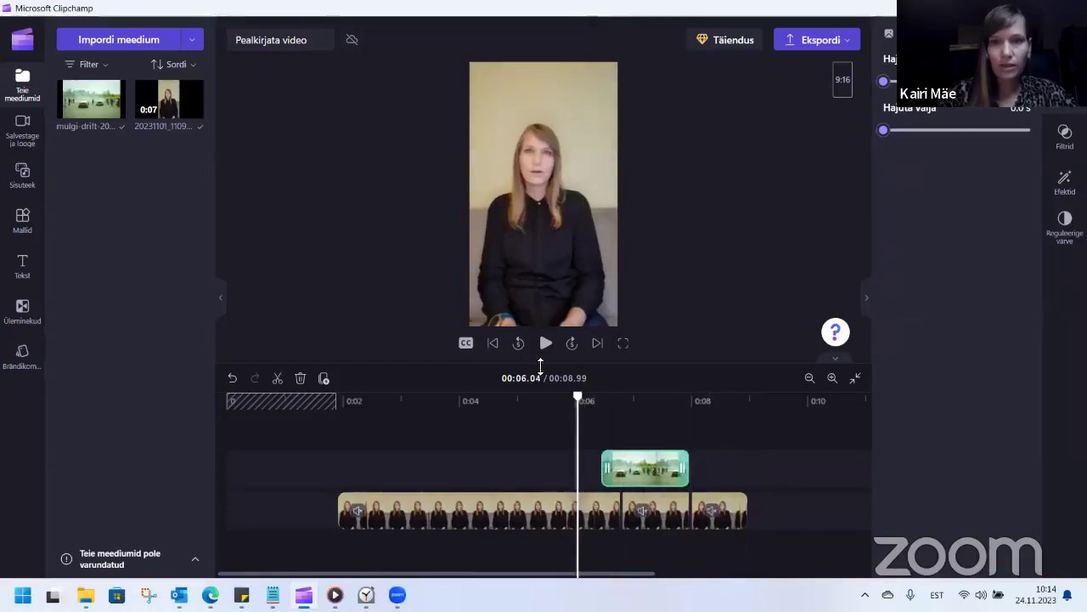
- Play the photo overlay over the middle video segment from 00:06.04
{"action": "left_click", "coordinate": [547, 343]}
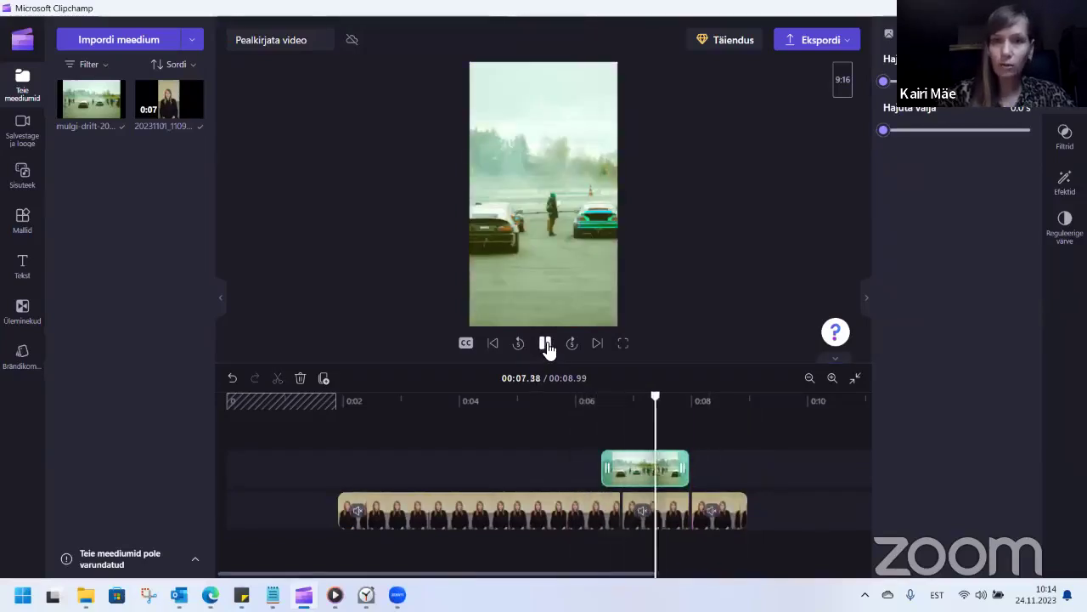
{"action": "left_click", "coordinate": [546, 343]}
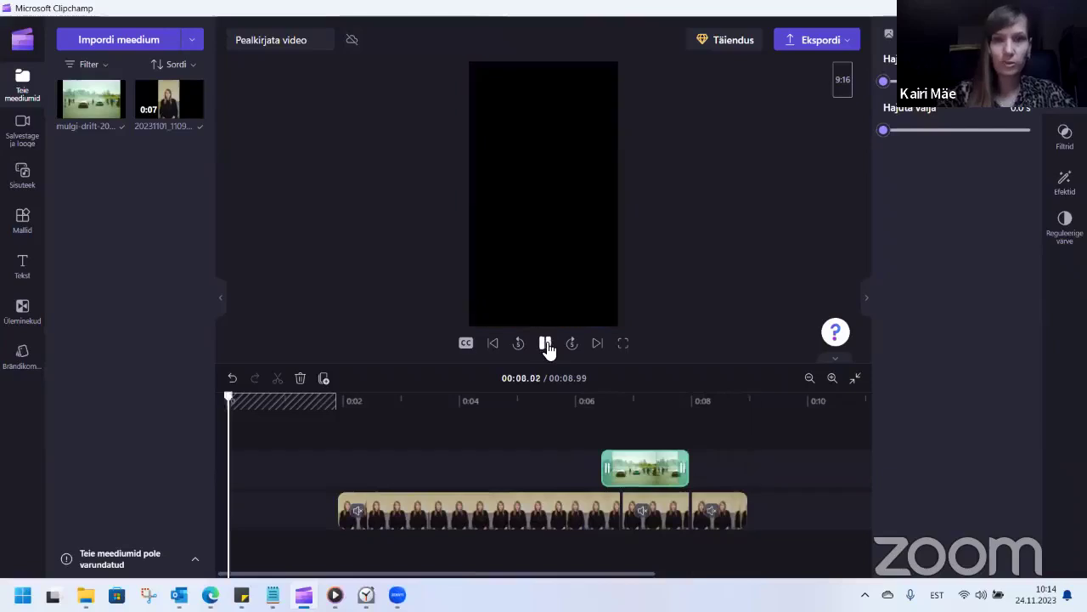
{"action": "left_click", "coordinate": [547, 343]}
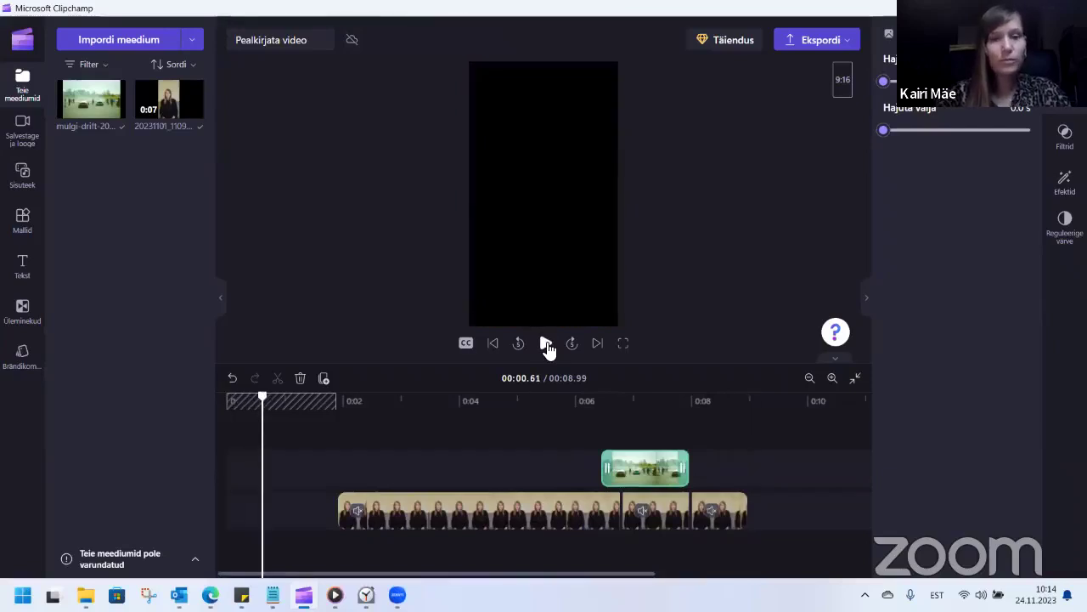
- Undo the photo's move above the video and set the playhead to 00:00.05
{"action": "key", "text": "ctrl+z"}
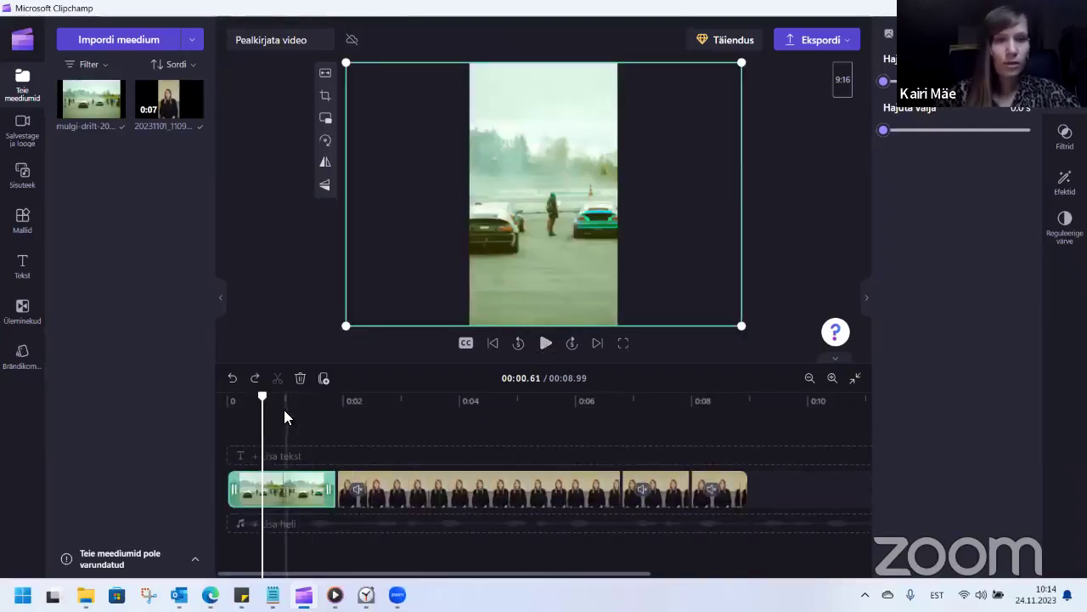
{"action": "left_click_drag", "start_coordinate": [244, 403], "coordinate": [234, 402]}
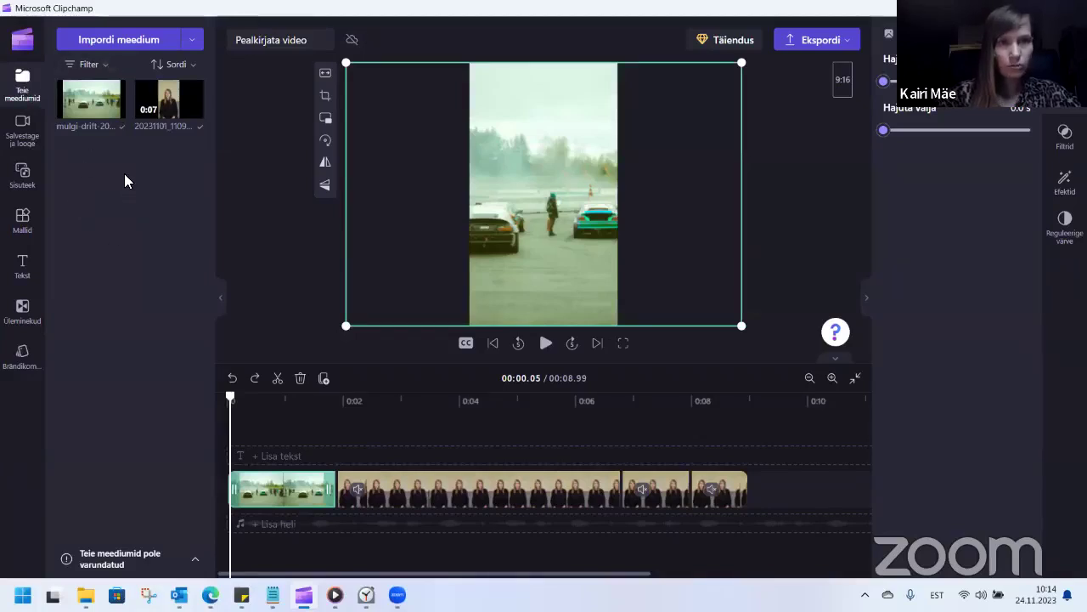
- Start a text-to-speech clip in eesti (Eesti) and choose the voice Kert
{"action": "left_click", "coordinate": [25, 134]}
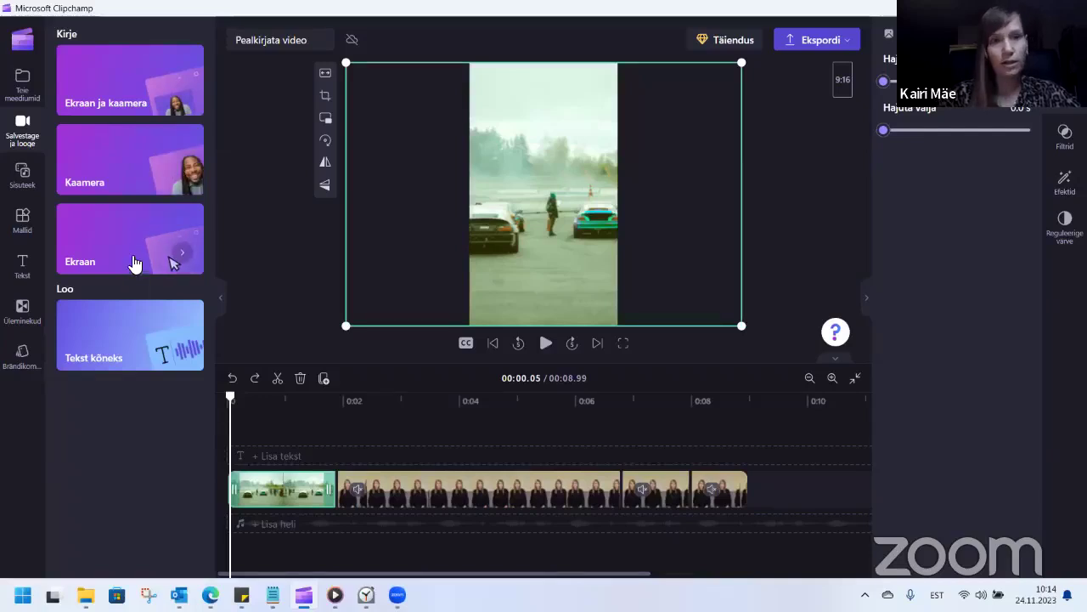
{"action": "left_click", "coordinate": [129, 343]}
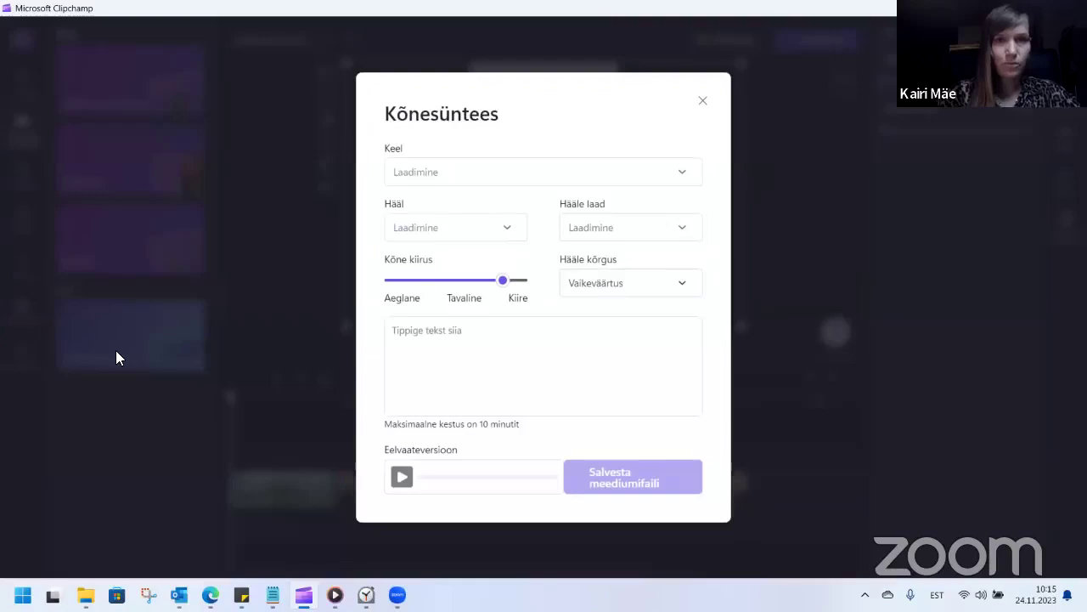
{"action": "left_click", "coordinate": [575, 181]}
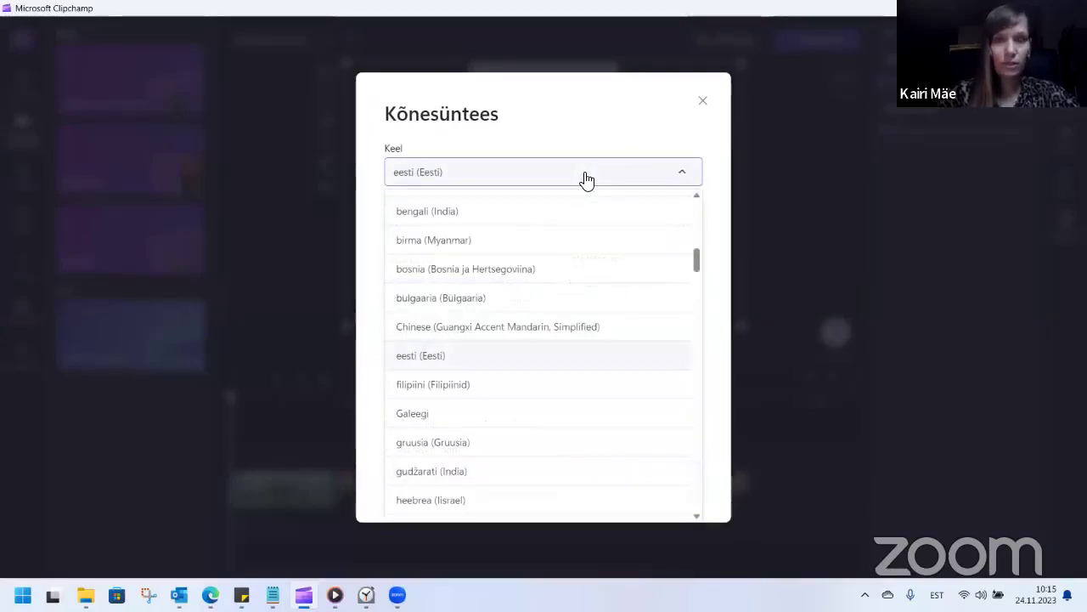
{"action": "left_click", "coordinate": [586, 178]}
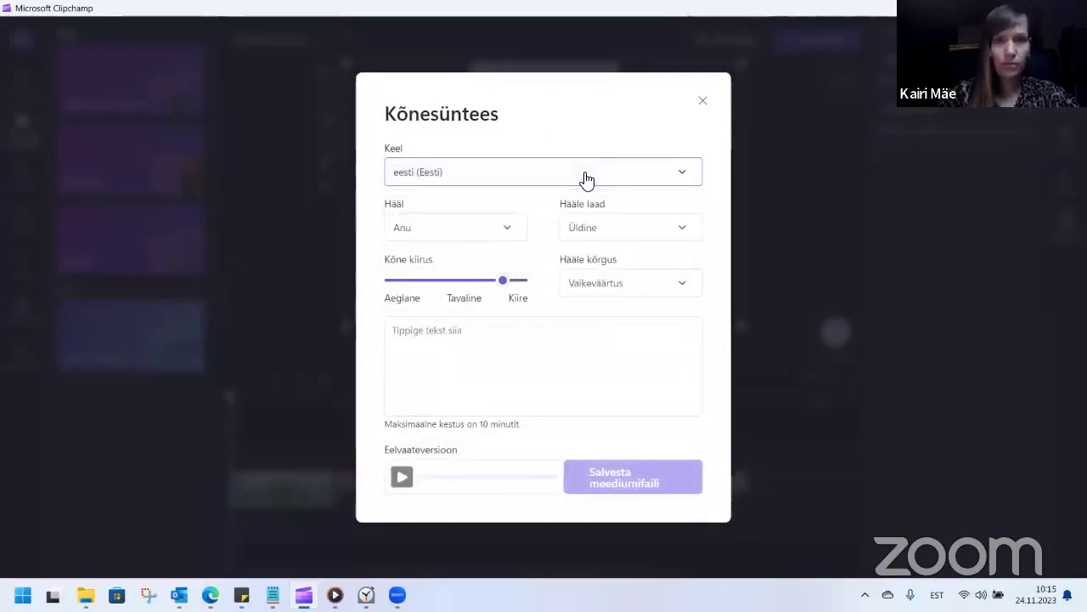
{"action": "left_click", "coordinate": [514, 233]}
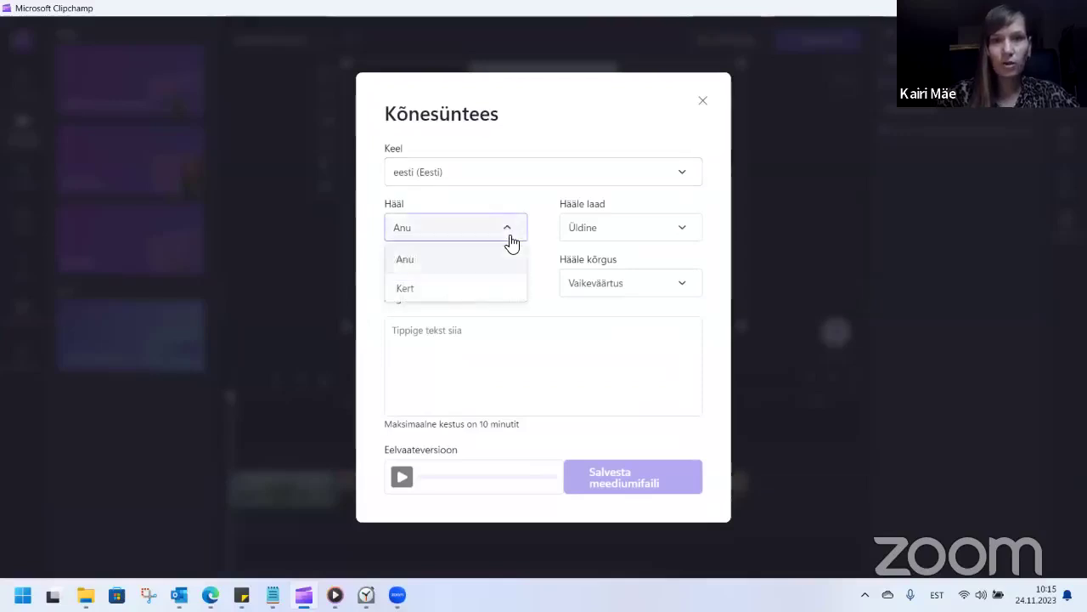
{"action": "left_click", "coordinate": [441, 290]}
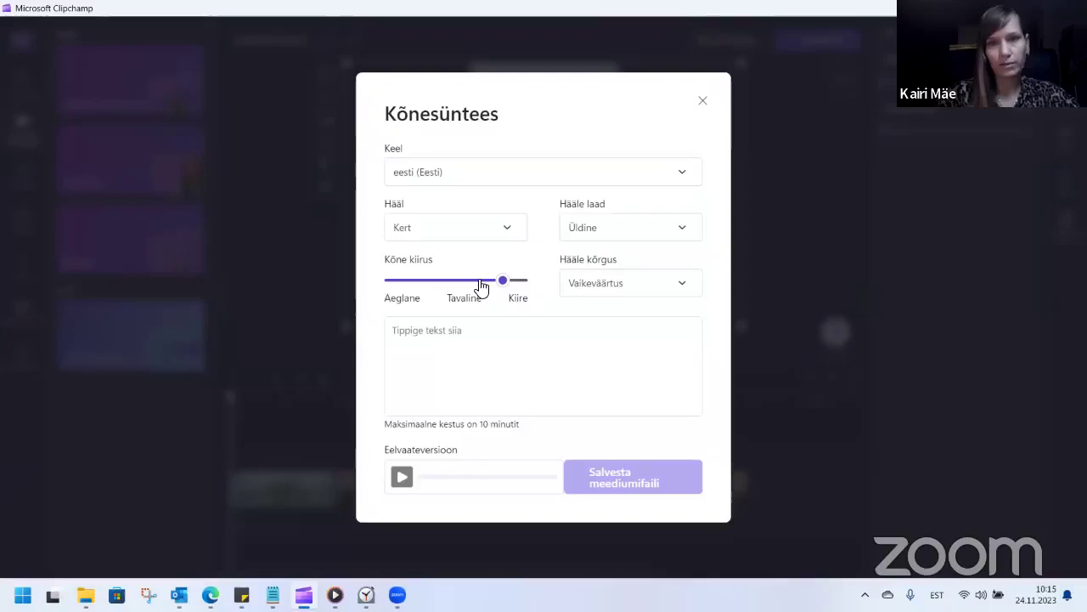
- Enter "Tere tulemast veebikooli" as the speech text, preview it, and check the system volume
{"action": "left_click", "coordinate": [647, 293]}
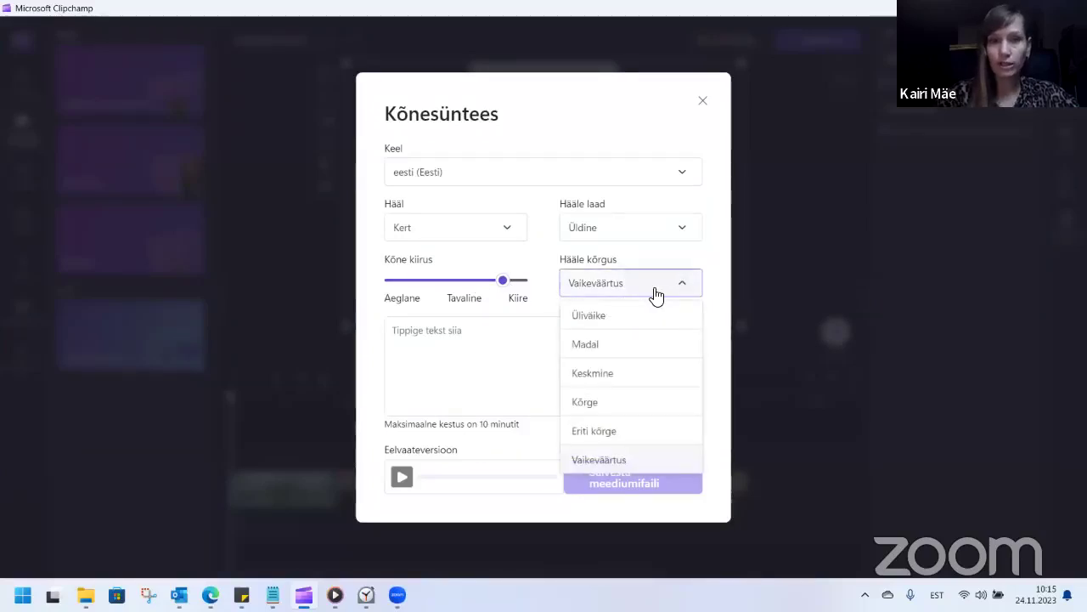
{"action": "left_click", "coordinate": [463, 329]}
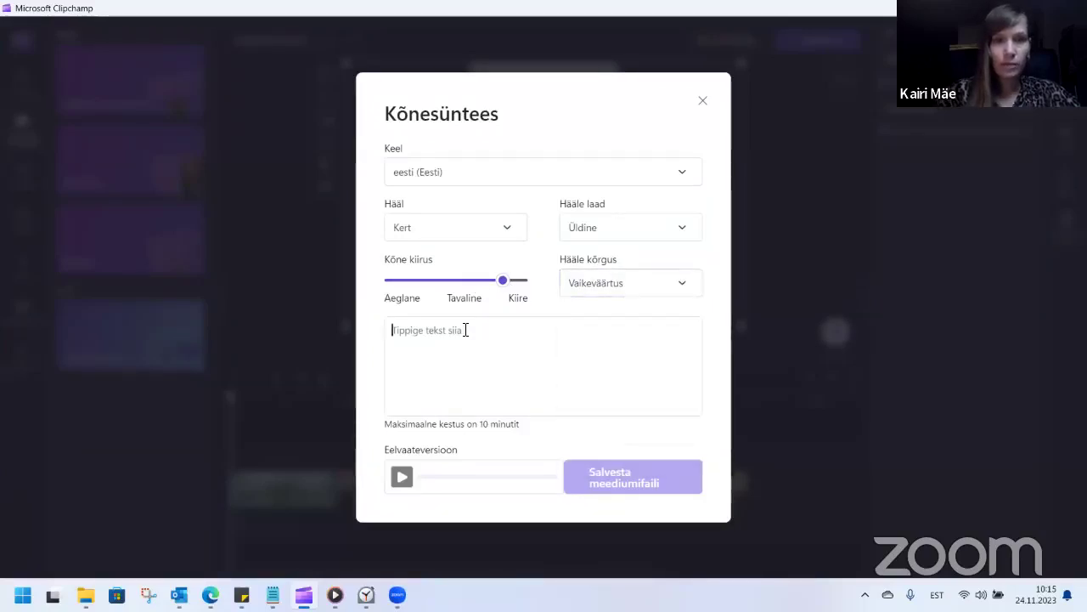
{"action": "type", "text": "Tere tulemast veebikooli"}
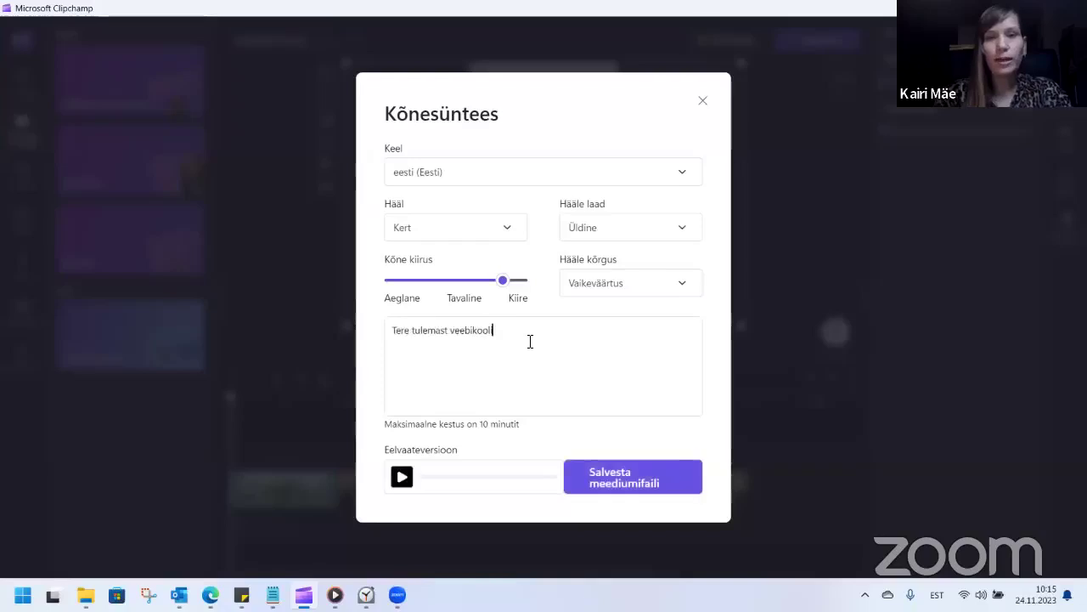
{"action": "left_click", "coordinate": [402, 478]}
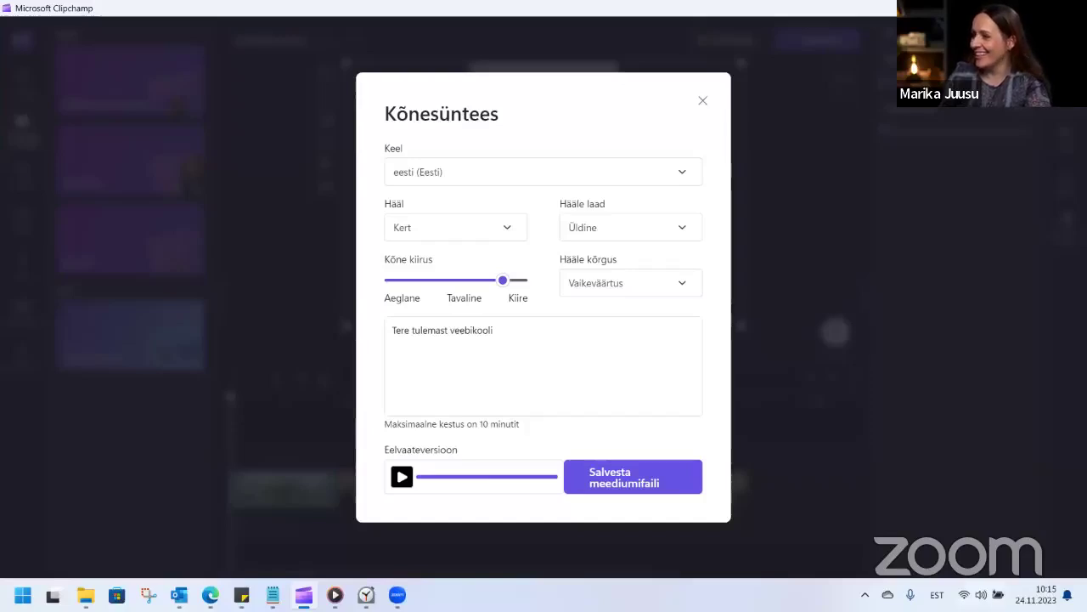
{"action": "left_click", "coordinate": [964, 595]}
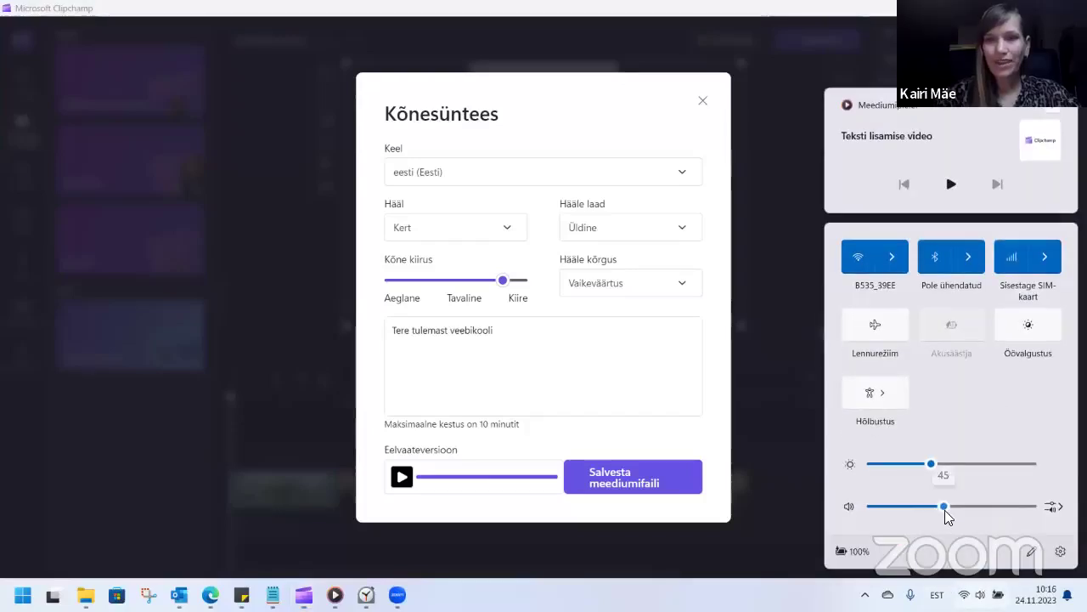
{"action": "left_click", "coordinate": [566, 331]}
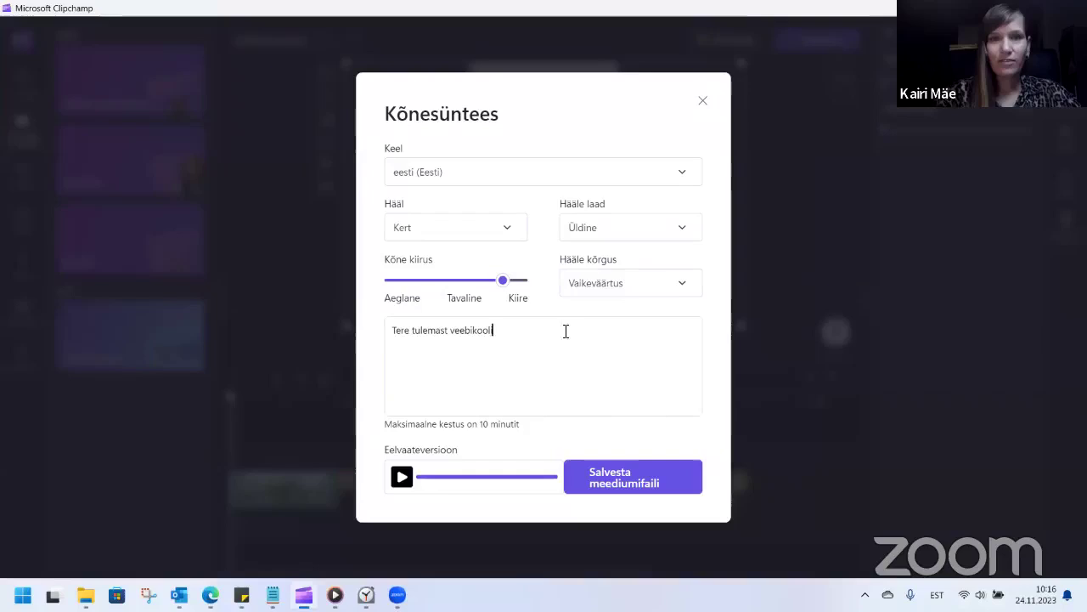
- Change the speech voice to Anu, preview it, and save the speech to the project media
{"action": "left_click", "coordinate": [512, 231]}
{"action": "left_click", "coordinate": [443, 260]}
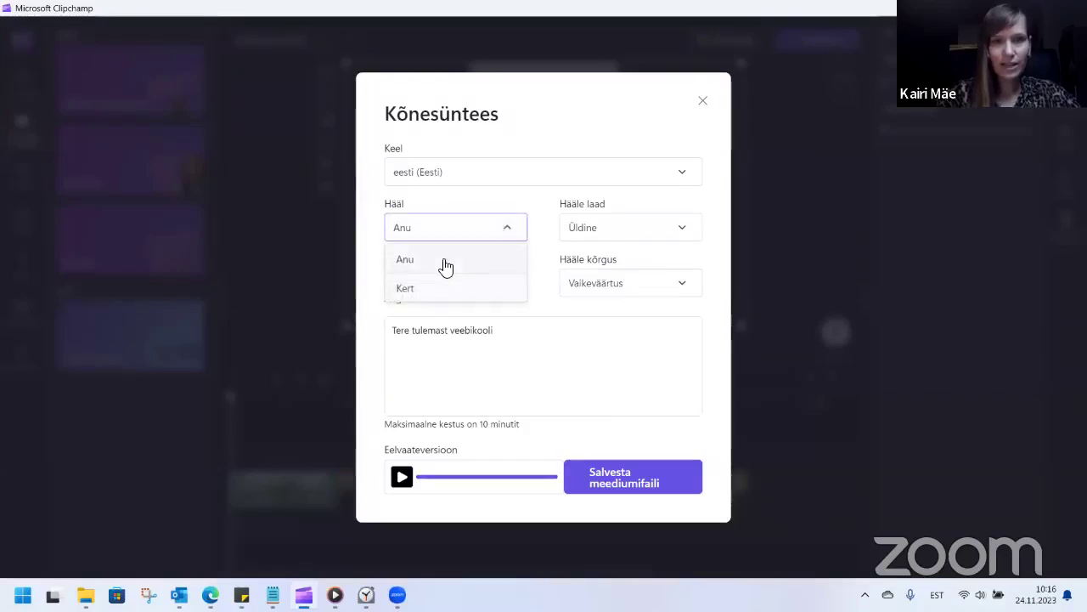
{"action": "left_click", "coordinate": [402, 479]}
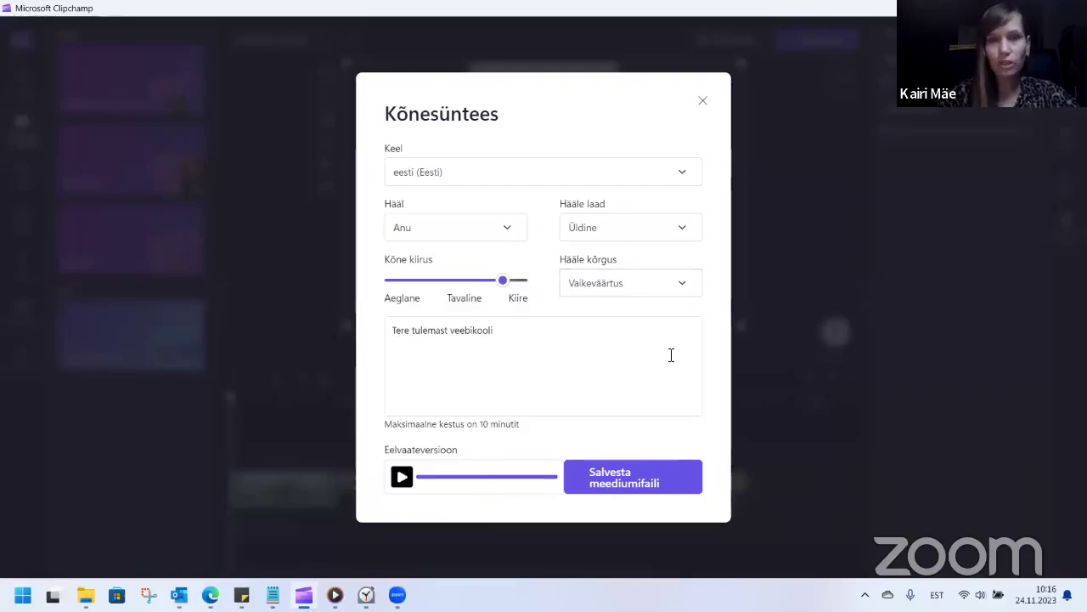
{"action": "left_click", "coordinate": [629, 486]}
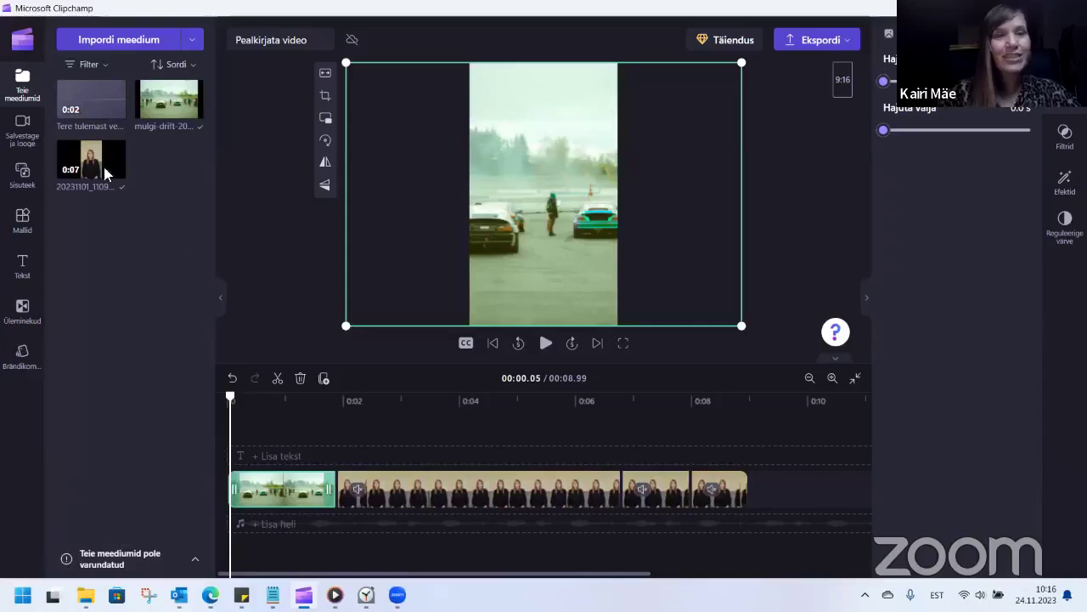
- Place the speech clip on the audio track at the timeline's start and play the beginning of the video
{"action": "left_click_drag", "start_coordinate": [88, 97], "coordinate": [255, 514]}
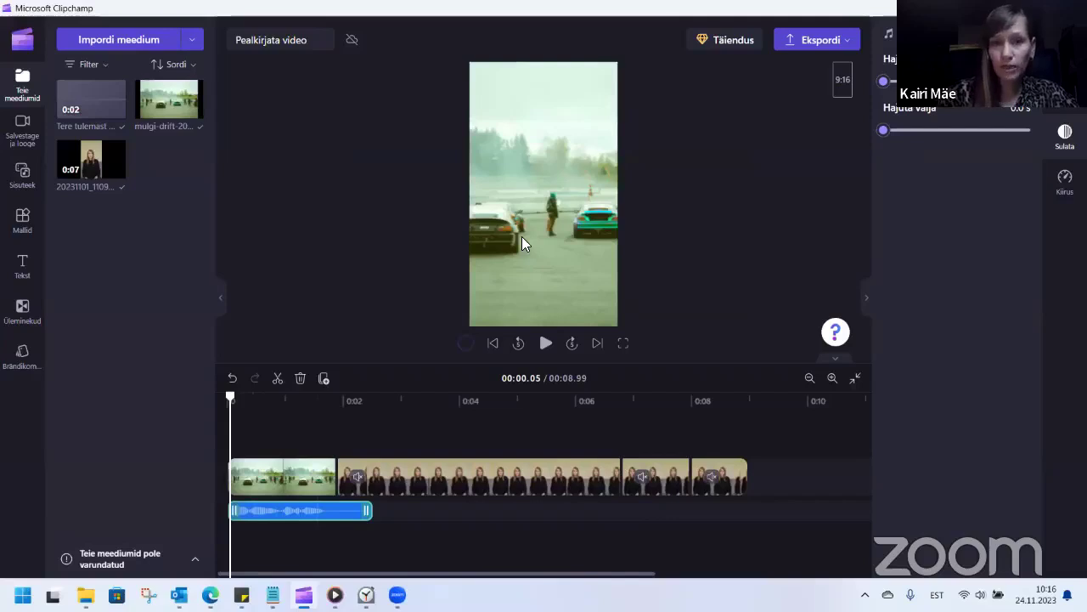
{"action": "left_click", "coordinate": [546, 344]}
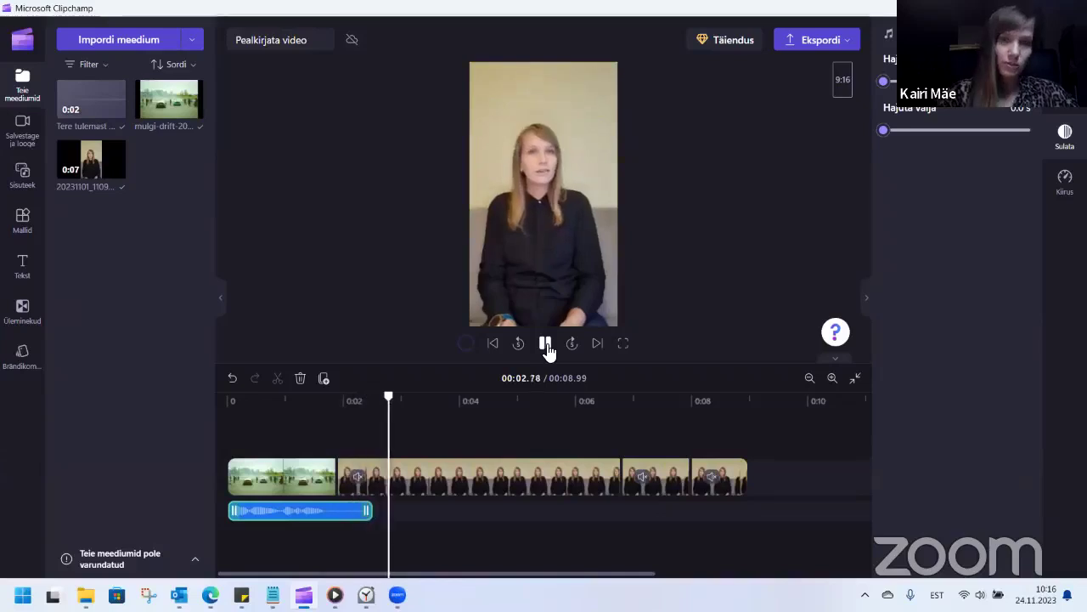
{"action": "left_click", "coordinate": [546, 344]}
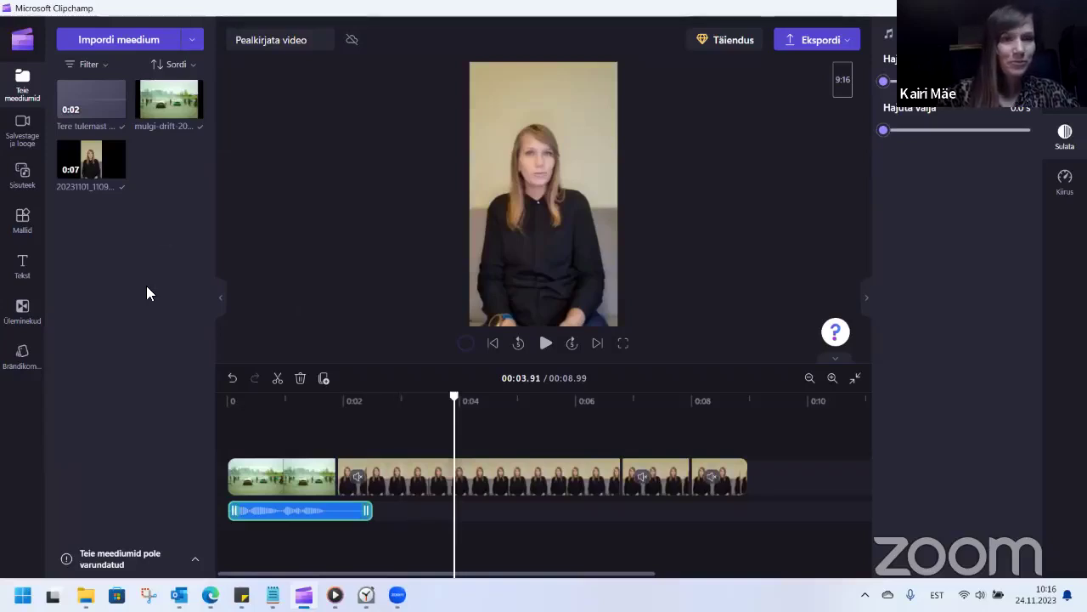
- Examine the stock content categories and open the background collections (Taustapildid)
{"action": "left_click", "coordinate": [23, 176]}
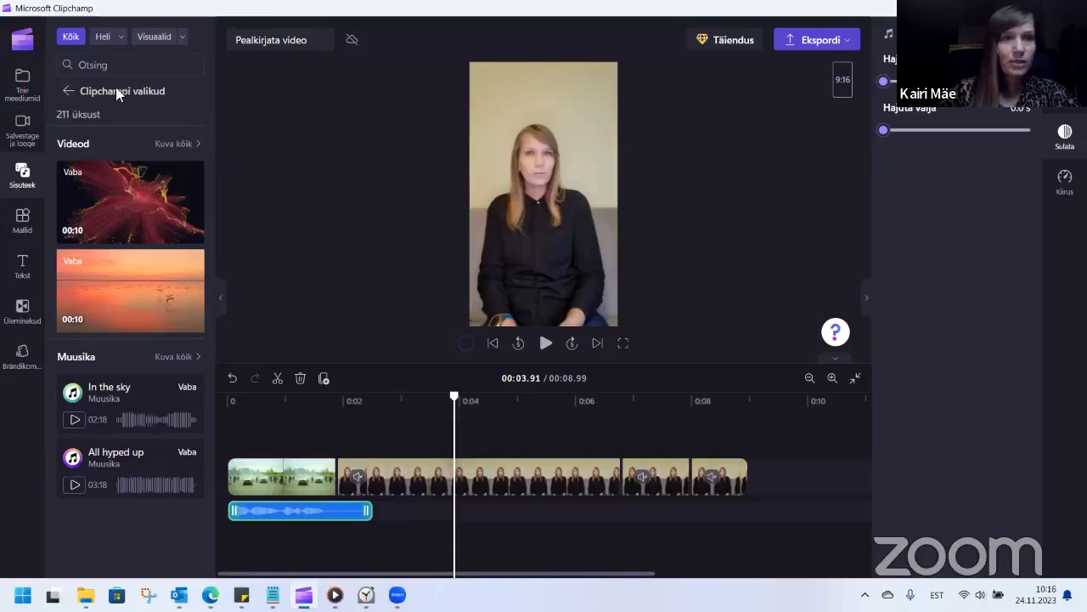
{"action": "left_click", "coordinate": [68, 91]}
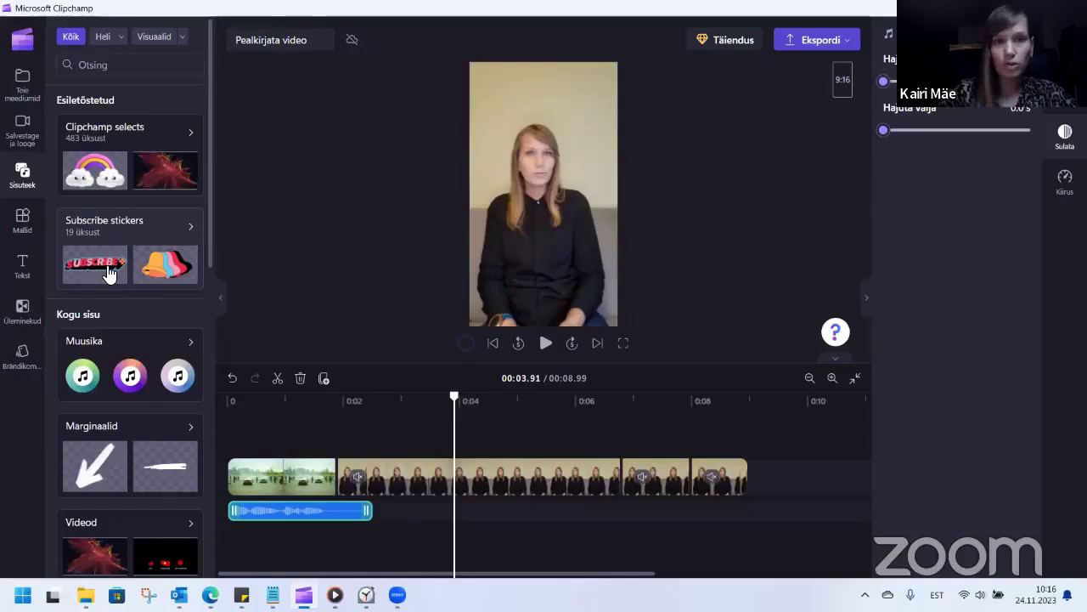
{"action": "scroll", "coordinate": [95, 280], "scroll_direction": "down", "scroll_amount": 3}
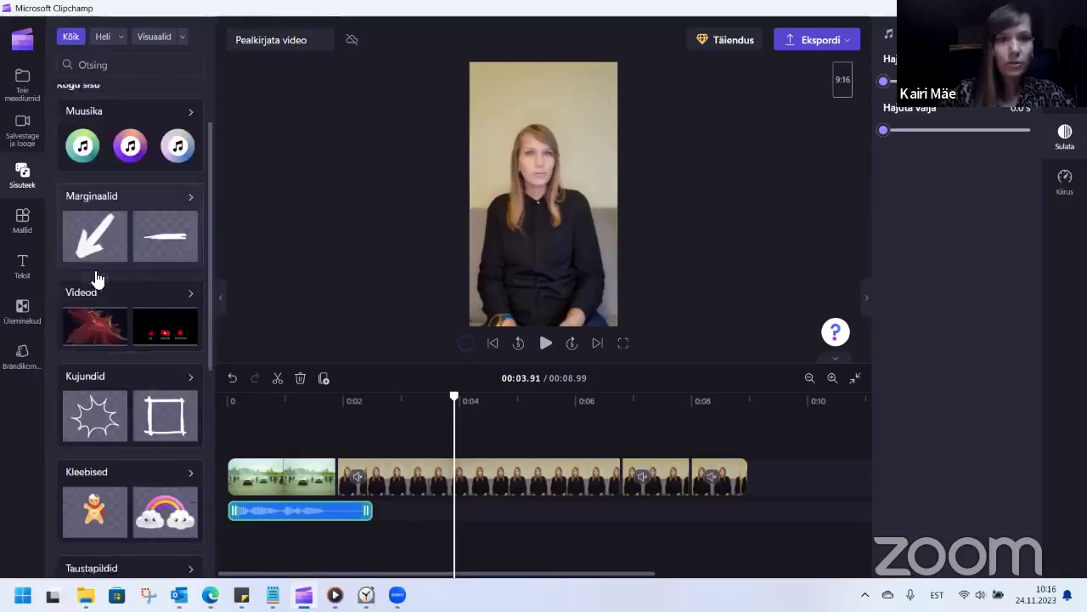
{"action": "scroll", "coordinate": [143, 281], "scroll_direction": "down", "scroll_amount": 1}
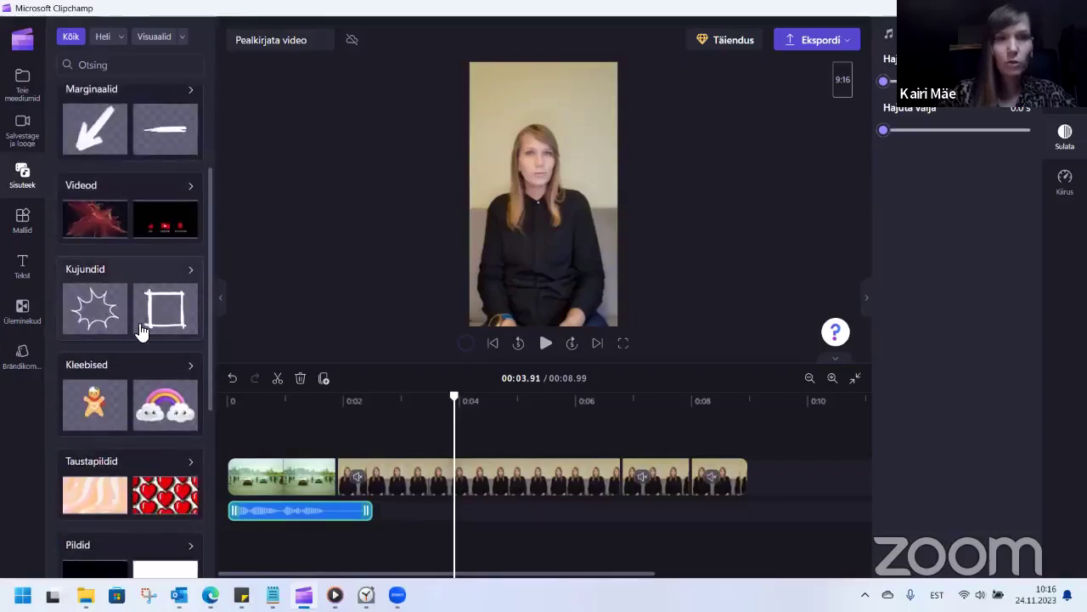
{"action": "scroll", "coordinate": [146, 331], "scroll_direction": "down", "scroll_amount": 2}
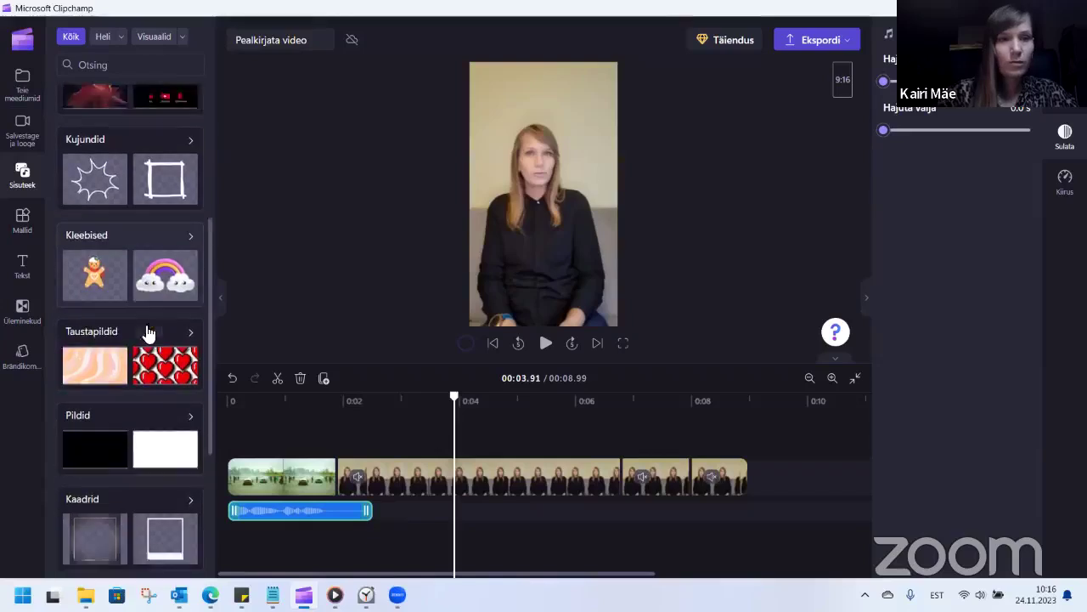
{"action": "left_click", "coordinate": [166, 295]}
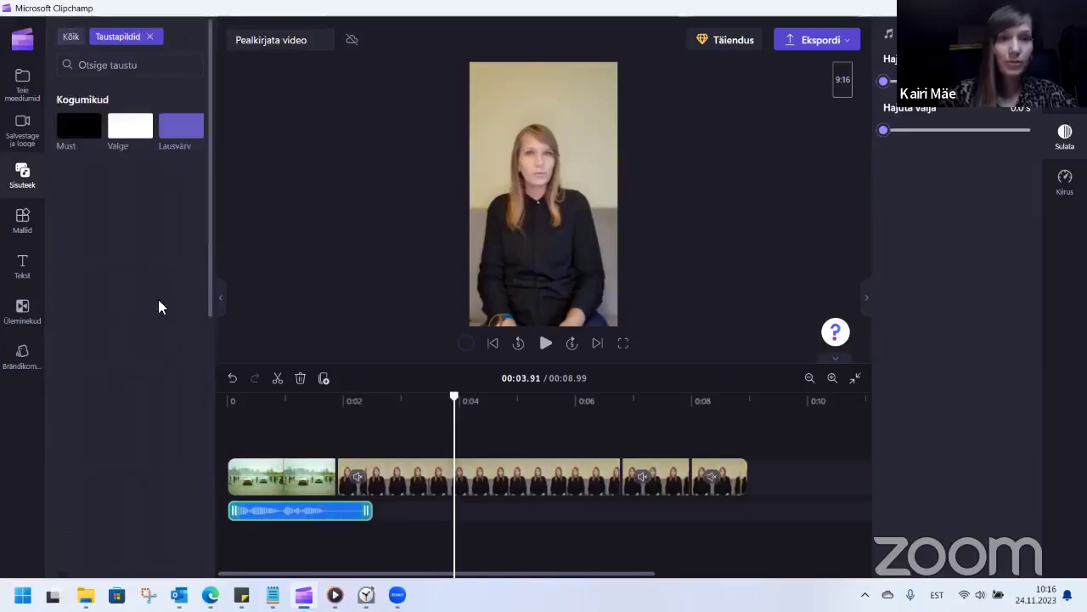
- Delete the photo and the speech clip from the timeline, and close the gap before the video
{"action": "left_click", "coordinate": [279, 473]}
{"action": "key", "text": "Delete"}
{"action": "left_click", "coordinate": [272, 513]}
{"action": "key", "text": "Delete"}
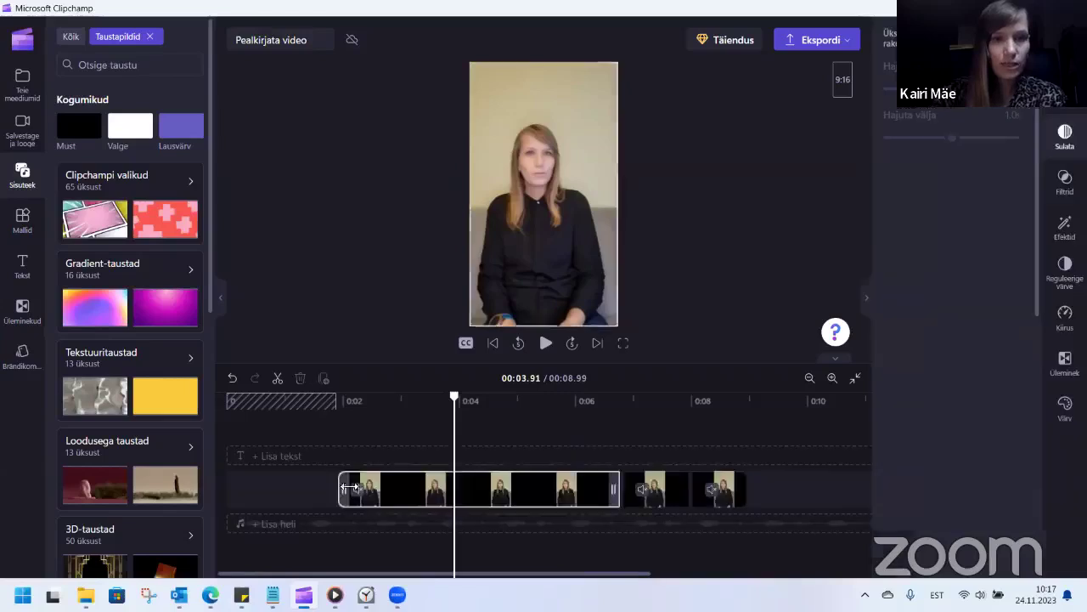
{"action": "left_click", "coordinate": [278, 490]}
- Shrink the first video segment inside the vertical frame and centre it with an empty border all around
{"action": "left_click", "coordinate": [565, 268]}
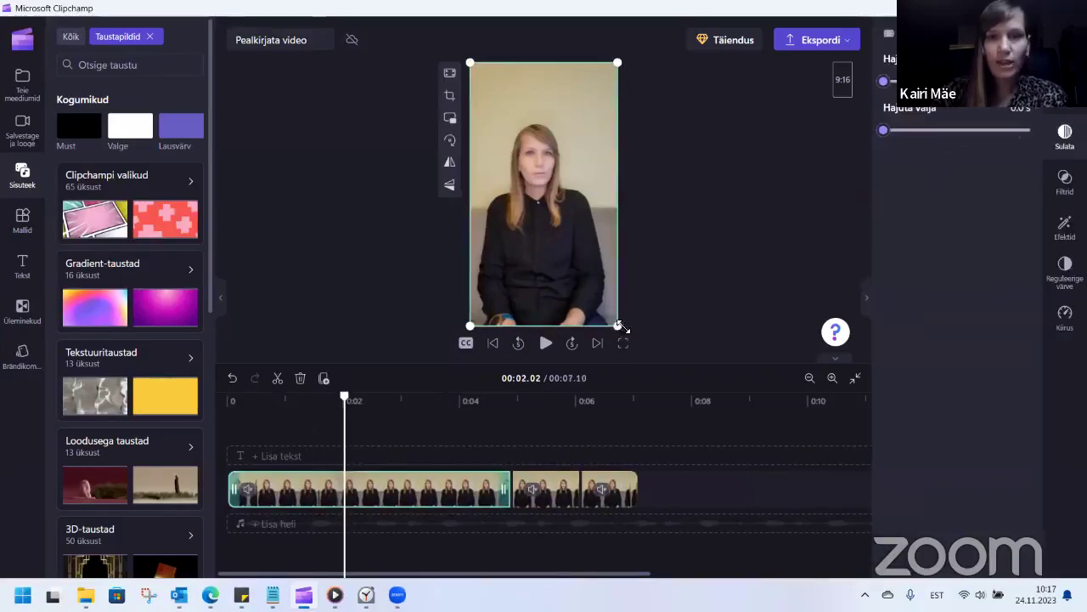
{"action": "mouse_move", "coordinate": [573, 275]}
{"action": "left_mouse_down"}
{"action": "mouse_move", "coordinate": [549, 178]}
{"action": "mouse_move", "coordinate": [578, 221]}
{"action": "mouse_move", "coordinate": [596, 285]}
{"action": "mouse_move", "coordinate": [585, 268]}
{"action": "left_mouse_up"}
{"action": "left_click_drag", "start_coordinate": [566, 226], "coordinate": [556, 240]}
{"action": "left_click", "coordinate": [555, 297]}
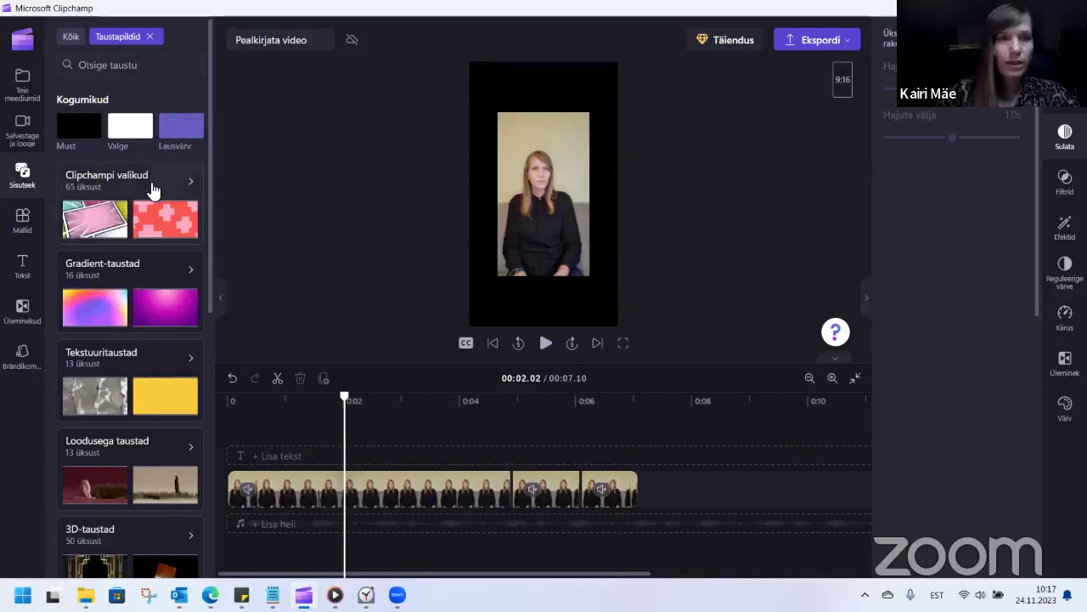
- Add the peach background with colourful shapes from the Clipchampi valikud collection beneath the video
{"action": "scroll", "coordinate": [175, 243], "scroll_direction": "down", "scroll_amount": 5}
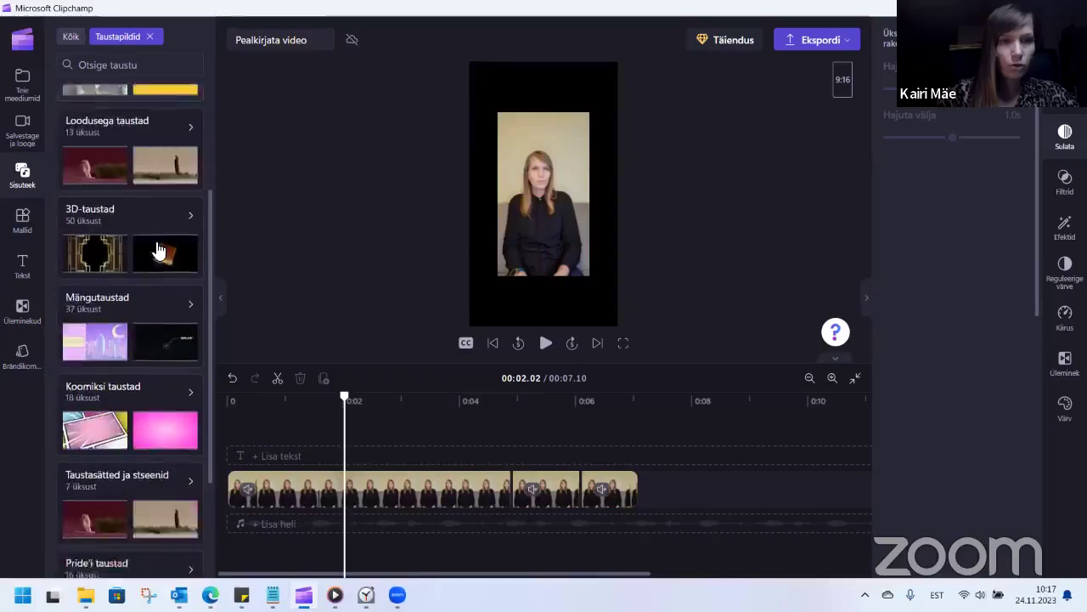
{"action": "scroll", "coordinate": [160, 243], "scroll_direction": "up", "scroll_amount": 4}
{"action": "scroll", "coordinate": [160, 250], "scroll_direction": "up", "scroll_amount": 2}
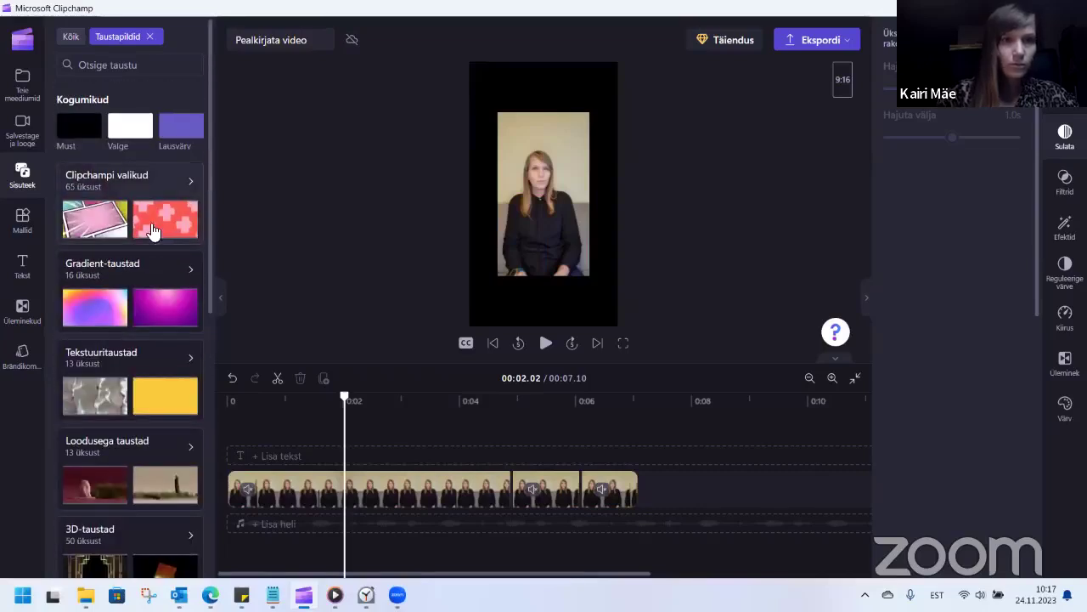
{"action": "left_click", "coordinate": [168, 183]}
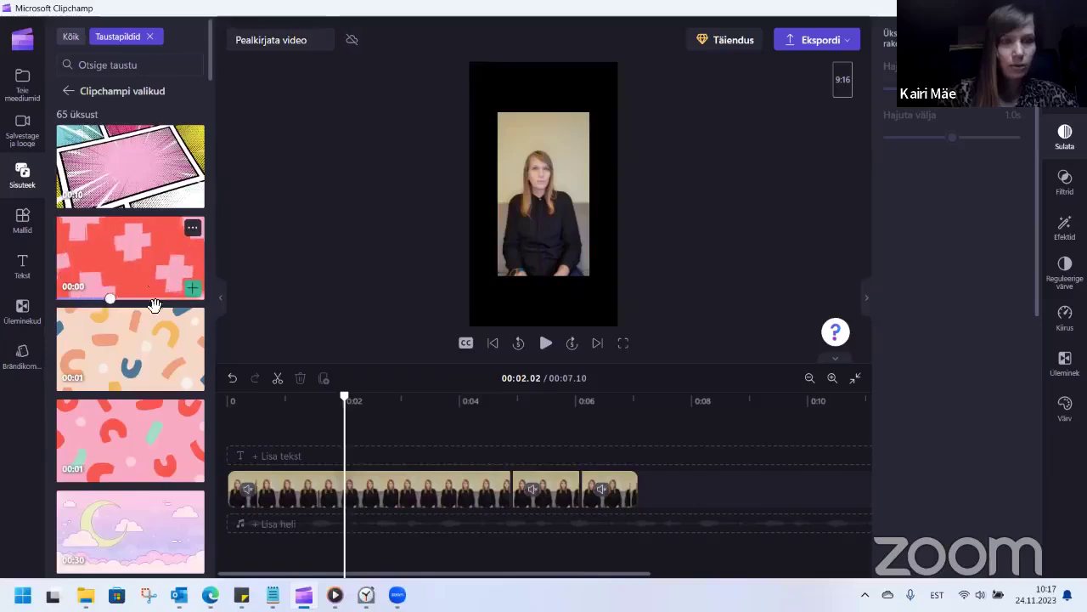
{"action": "left_click_drag", "start_coordinate": [122, 360], "coordinate": [557, 180]}
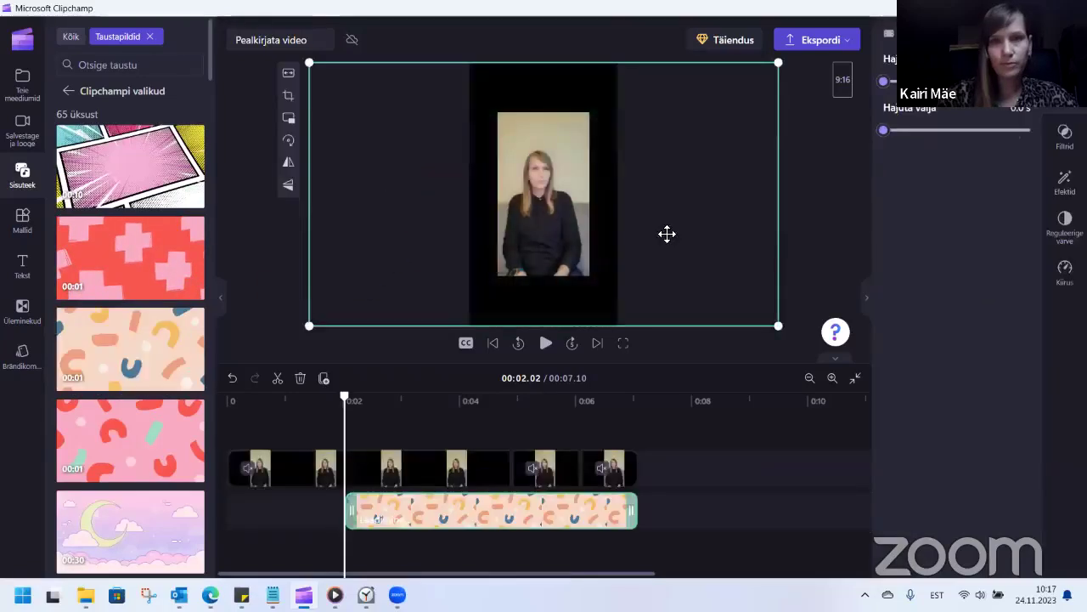
- Preview the video, move the background clip to the timeline's start and return the playhead to the beginning
{"action": "left_click", "coordinate": [546, 345]}
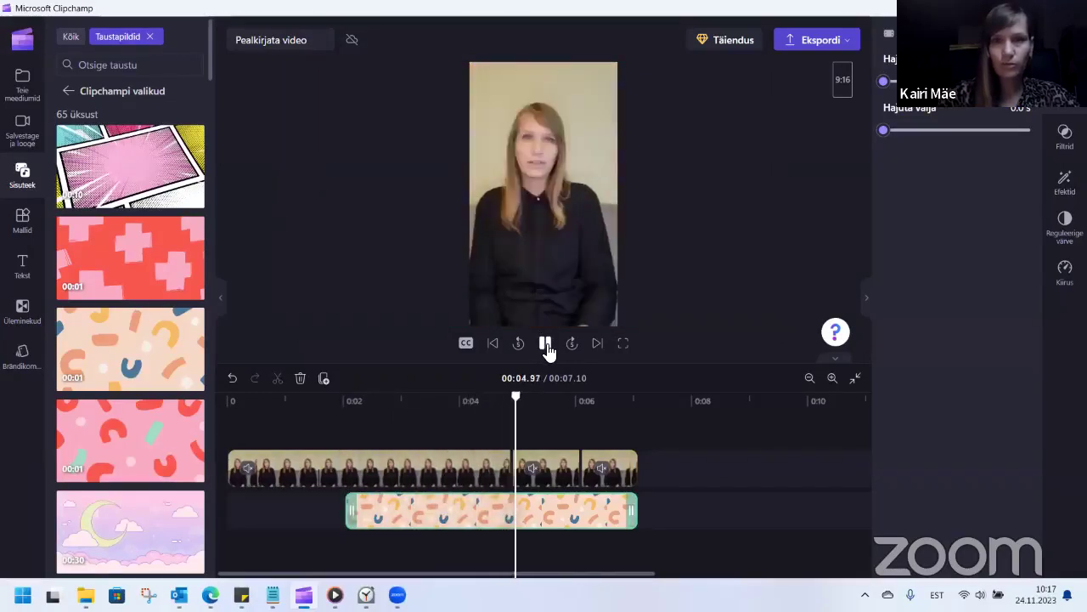
{"action": "left_click", "coordinate": [546, 344]}
{"action": "left_click", "coordinate": [485, 461]}
{"action": "left_click_drag", "start_coordinate": [415, 517], "coordinate": [297, 518]}
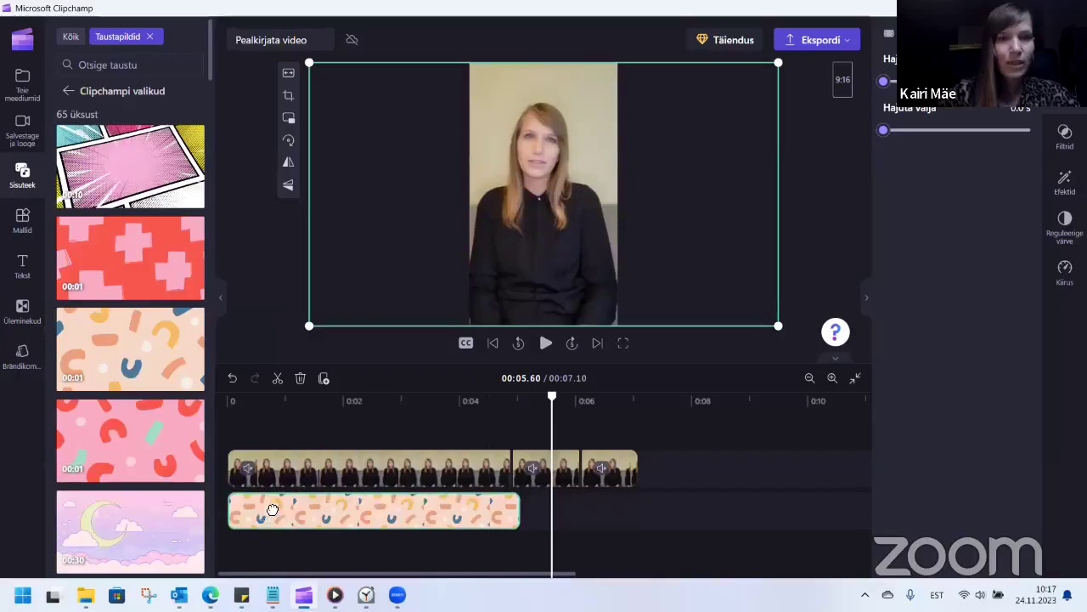
{"action": "left_click_drag", "start_coordinate": [263, 405], "coordinate": [232, 401]}
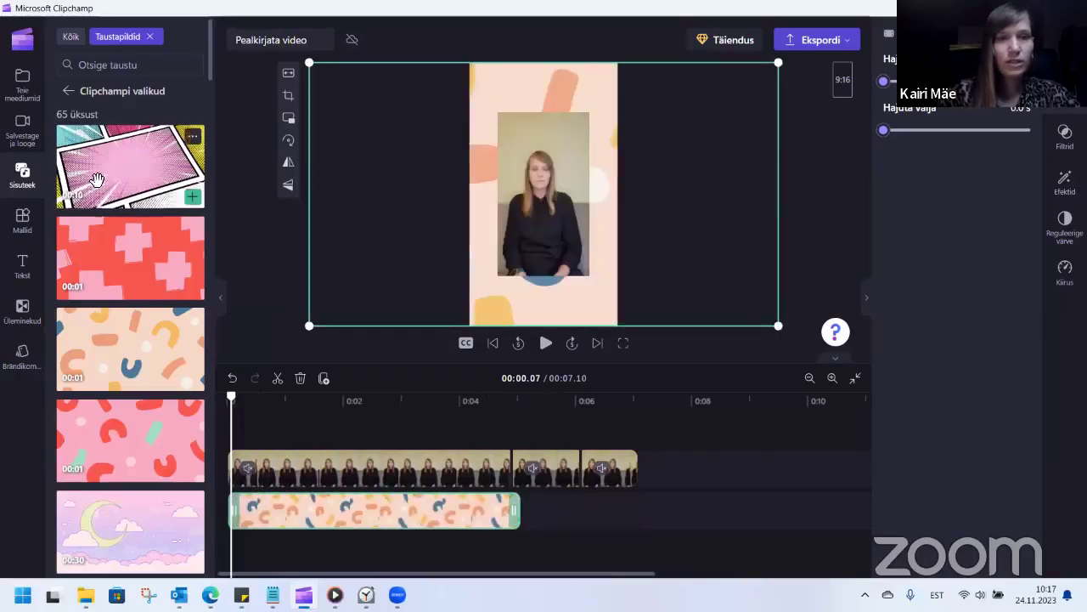
- Move the background clip onto the track above the video, and return it to the track below
{"action": "left_click_drag", "start_coordinate": [126, 196], "coordinate": [166, 243]}
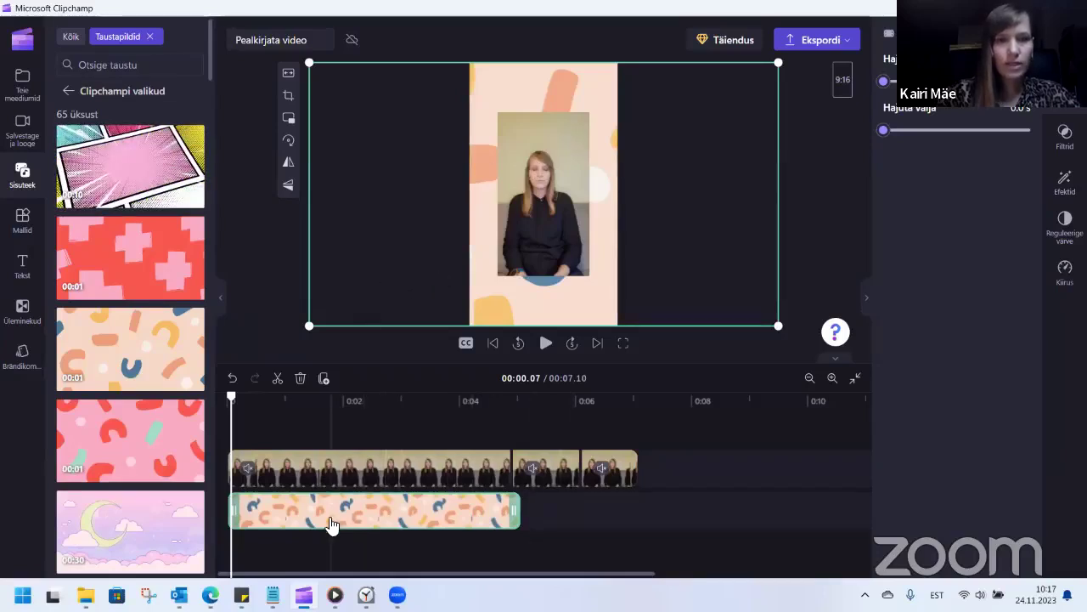
{"action": "left_click_drag", "start_coordinate": [332, 435], "coordinate": [318, 435]}
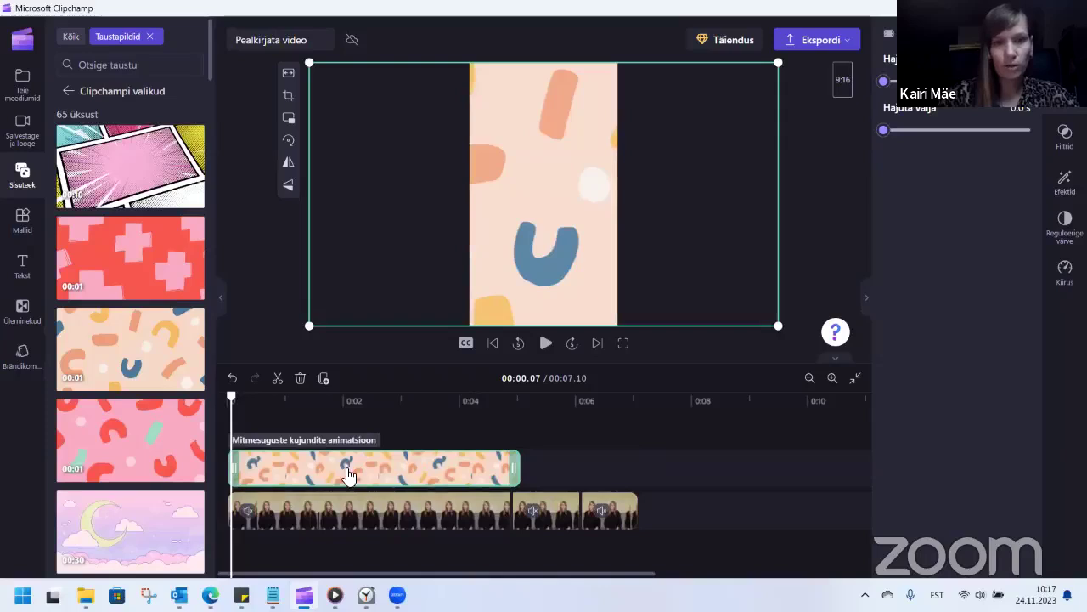
{"action": "left_click_drag", "start_coordinate": [345, 470], "coordinate": [333, 547]}
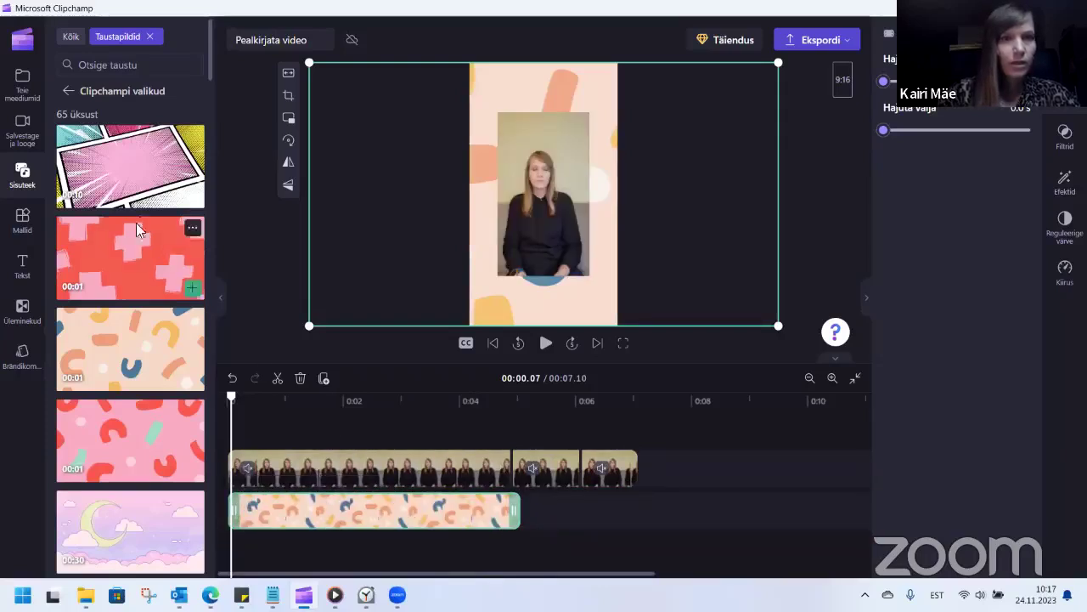
- Examine the templates in the Instagram category
{"action": "left_click", "coordinate": [23, 224]}
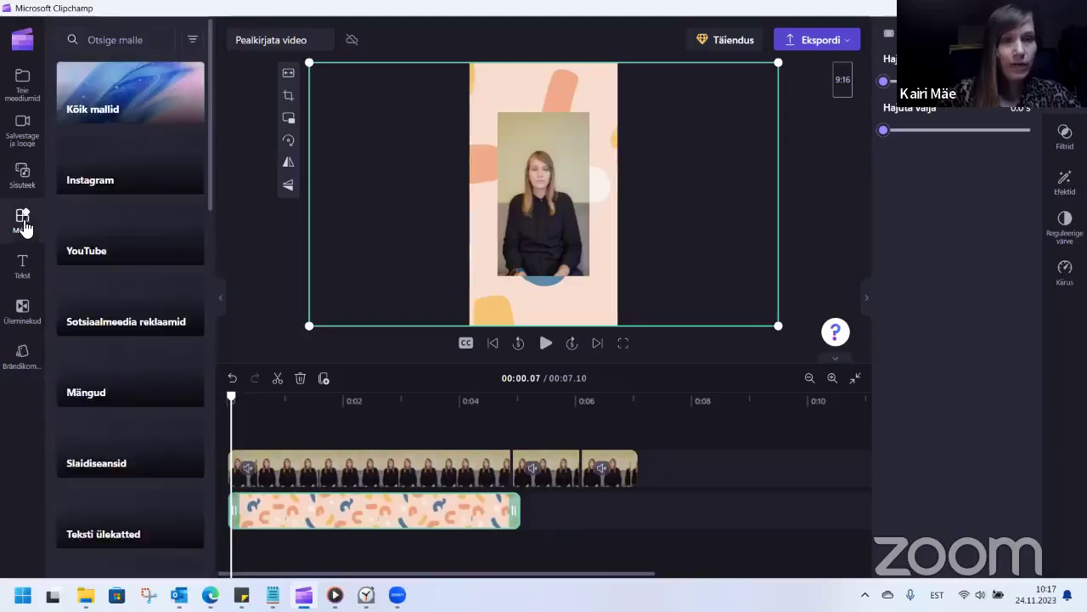
{"action": "left_click", "coordinate": [144, 164]}
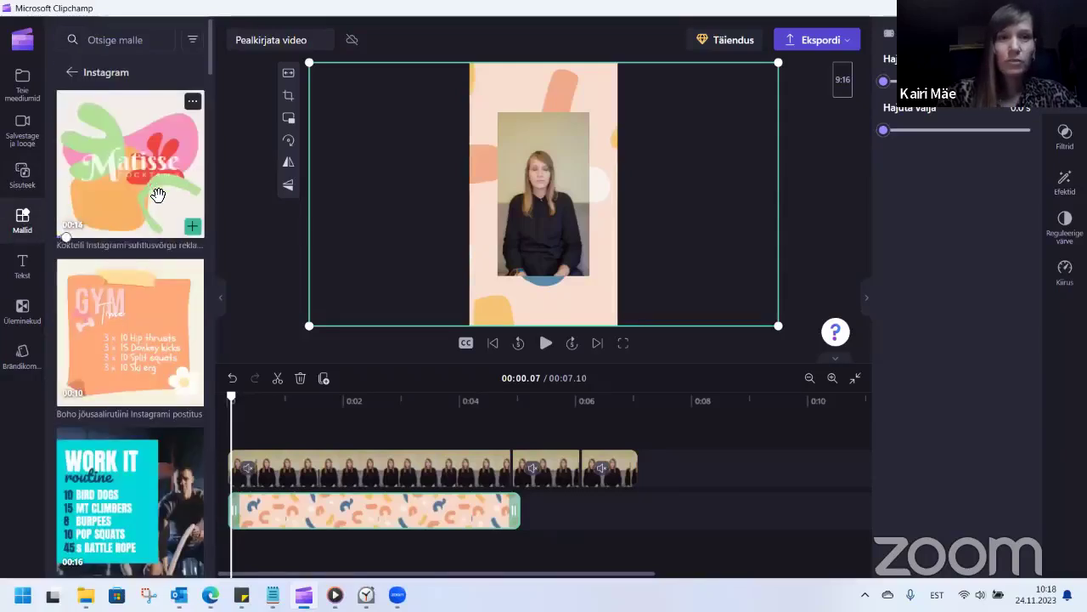
{"action": "scroll", "coordinate": [158, 196], "scroll_direction": "down", "scroll_amount": 2}
{"action": "scroll", "coordinate": [159, 197], "scroll_direction": "down", "scroll_amount": 2}
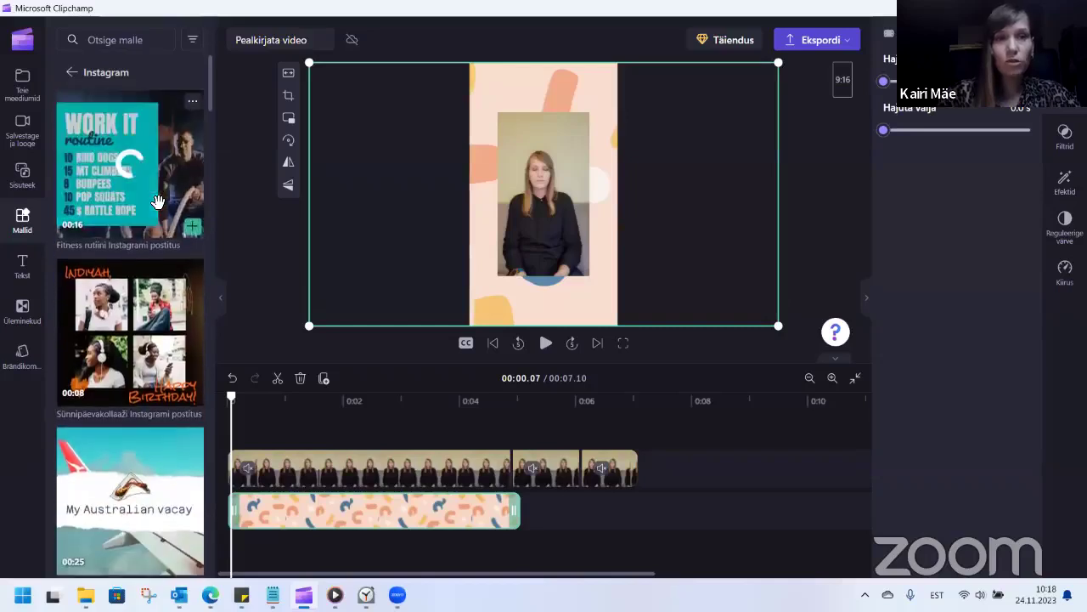
{"action": "scroll", "coordinate": [158, 202], "scroll_direction": "down", "scroll_amount": 2}
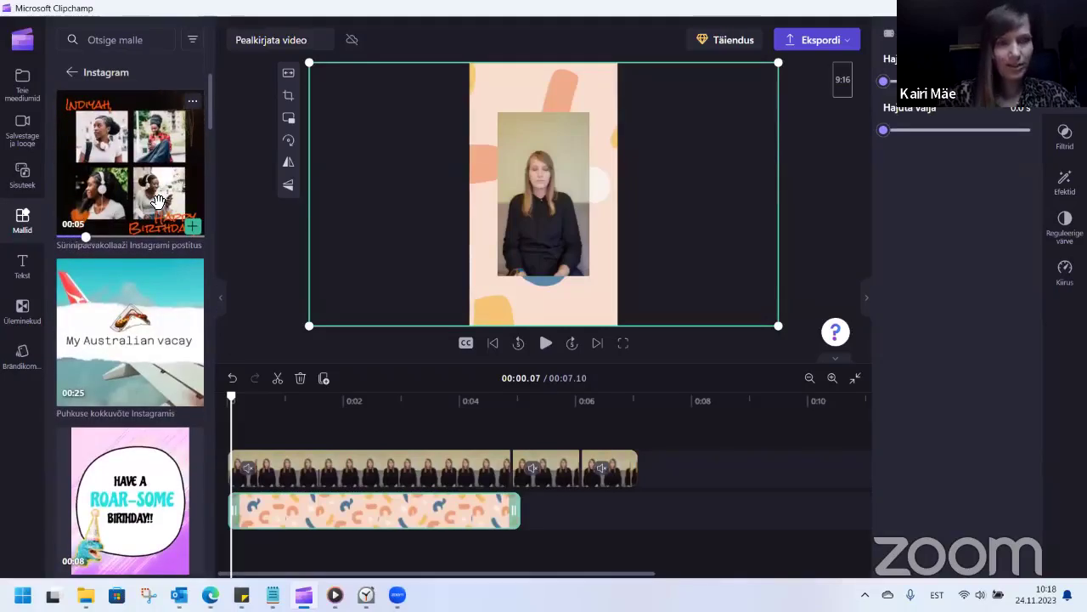
{"action": "scroll", "coordinate": [158, 202], "scroll_direction": "down", "scroll_amount": 2}
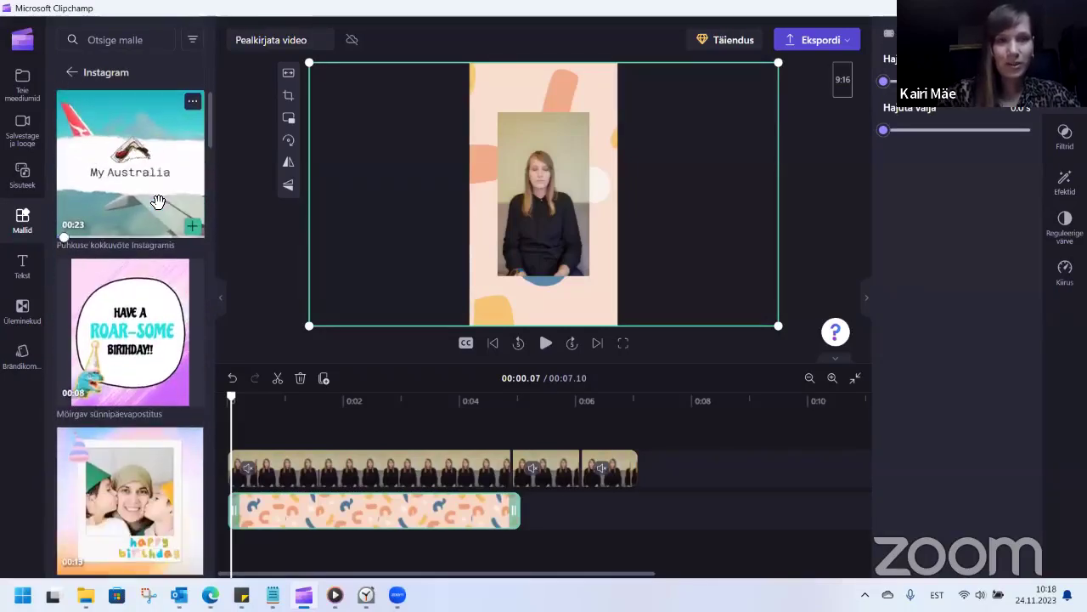
{"action": "scroll", "coordinate": [158, 202], "scroll_direction": "down", "scroll_amount": 4}
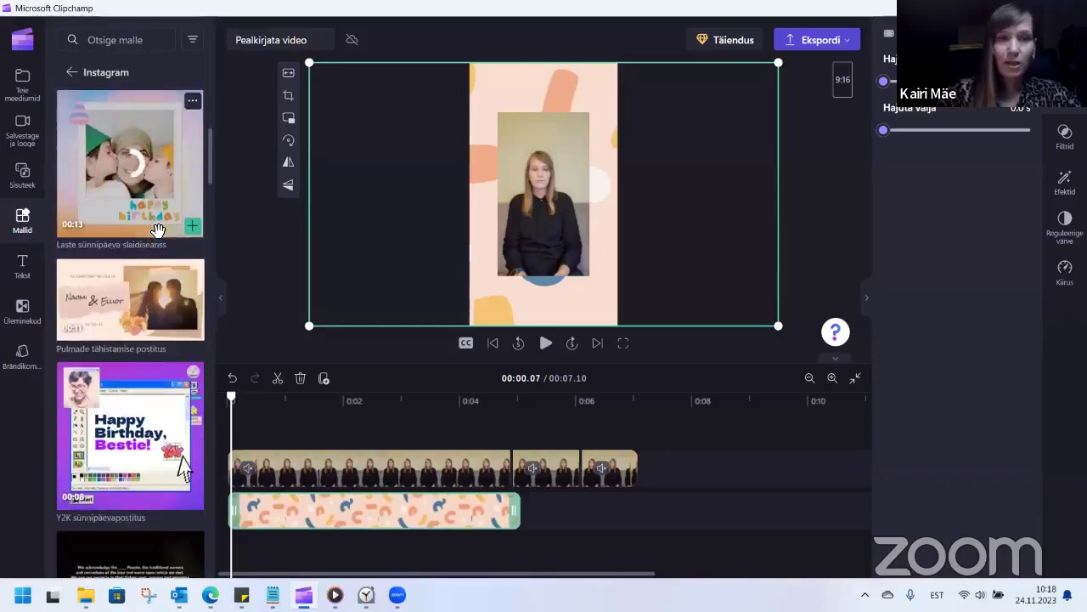
{"action": "scroll", "coordinate": [158, 229], "scroll_direction": "down", "scroll_amount": 4}
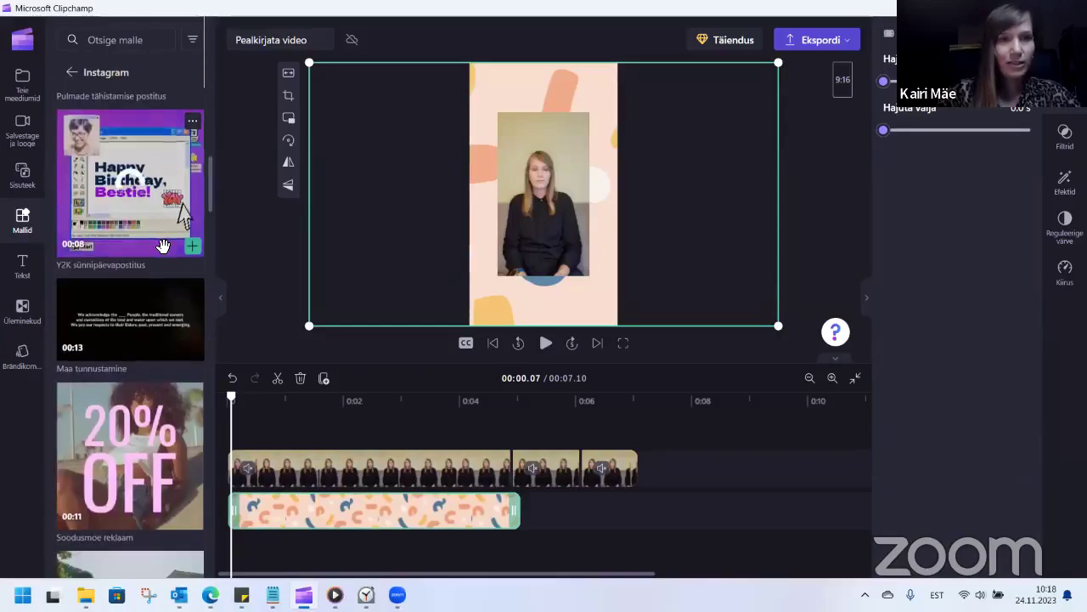
{"action": "scroll", "coordinate": [162, 246], "scroll_direction": "down", "scroll_amount": 3}
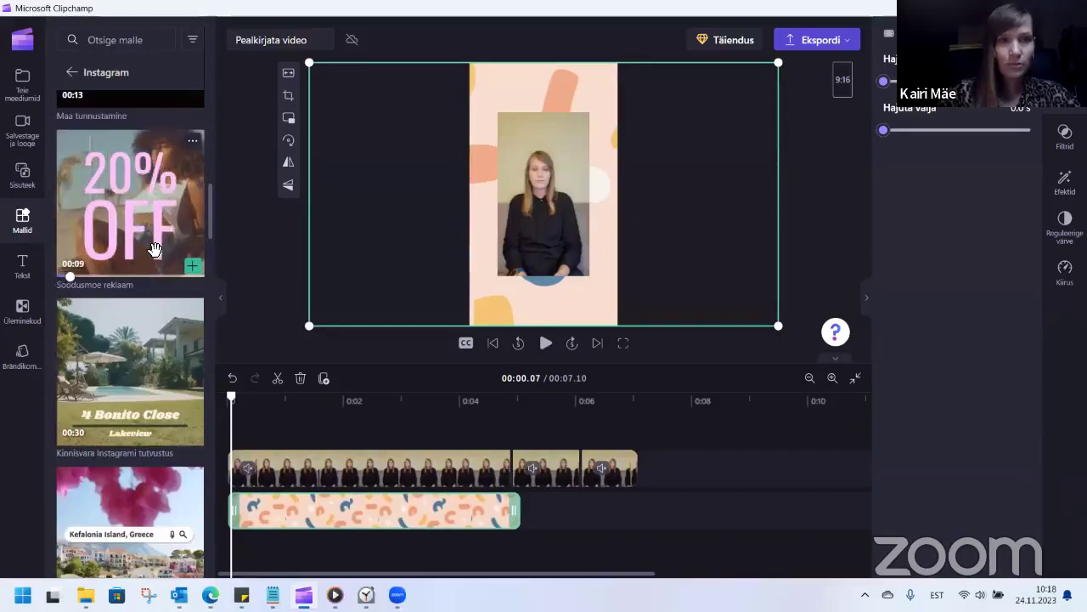
- Examine the text styles, from titles and two-line titles to captions, other texts and intros
{"action": "left_click", "coordinate": [22, 265]}
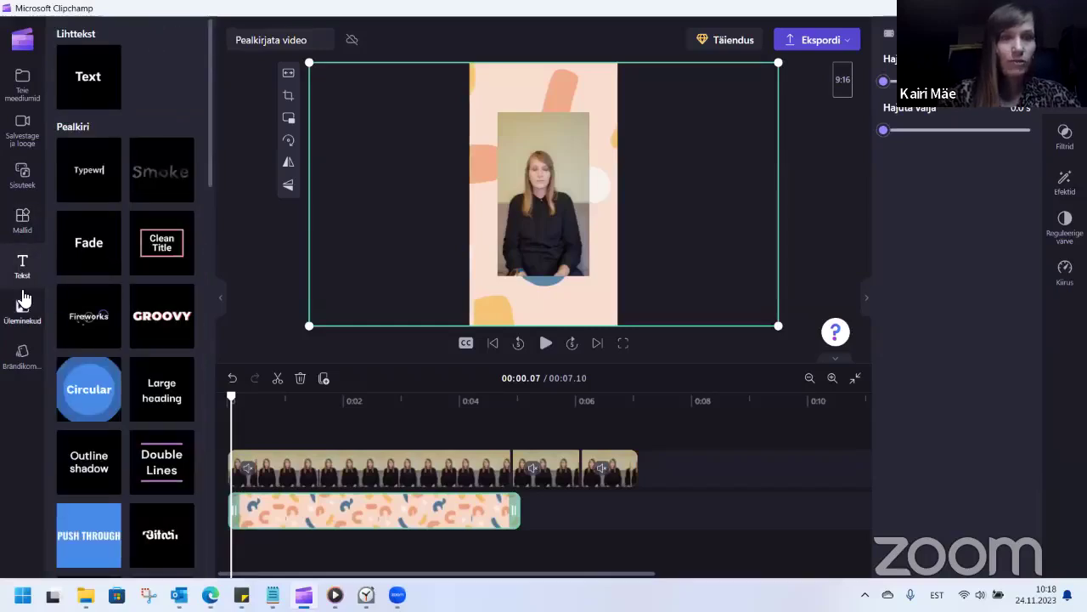
{"action": "mouse_move", "coordinate": [102, 176]}
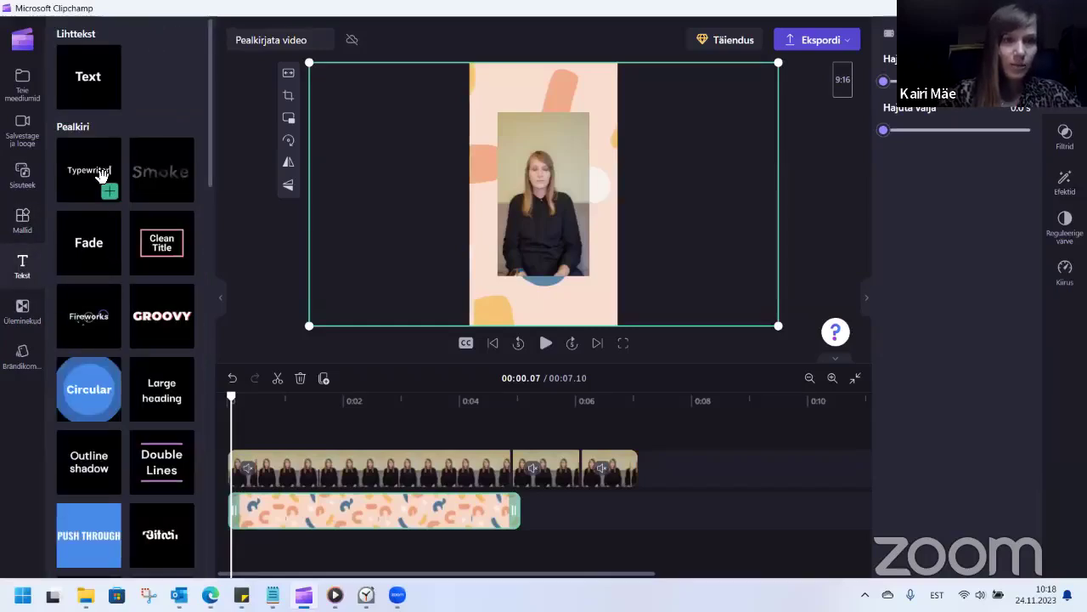
{"action": "mouse_move", "coordinate": [95, 258]}
{"action": "mouse_move", "coordinate": [93, 323]}
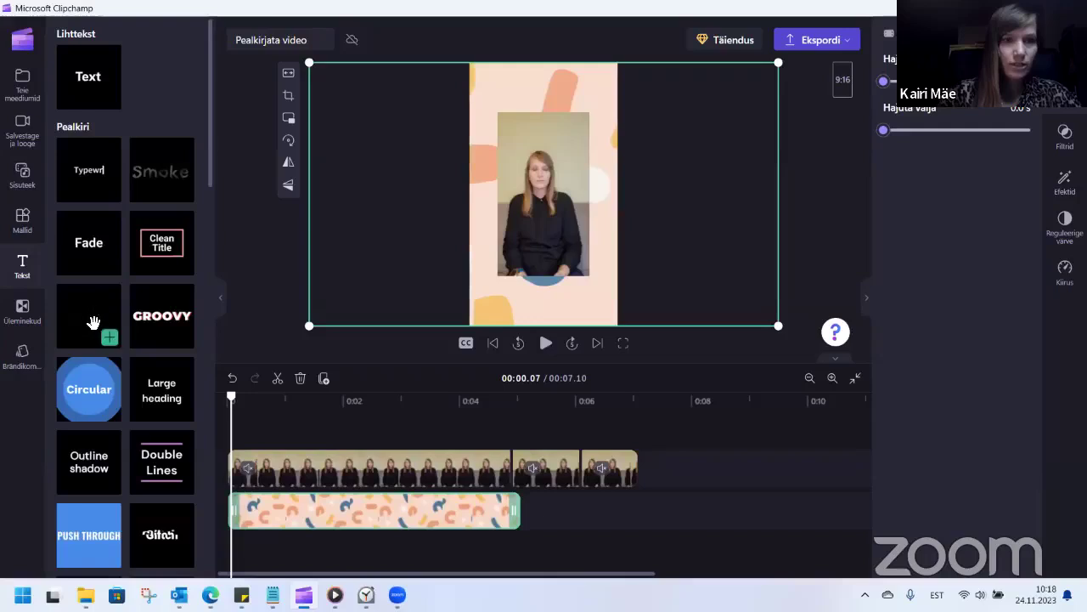
{"action": "mouse_move", "coordinate": [95, 385]}
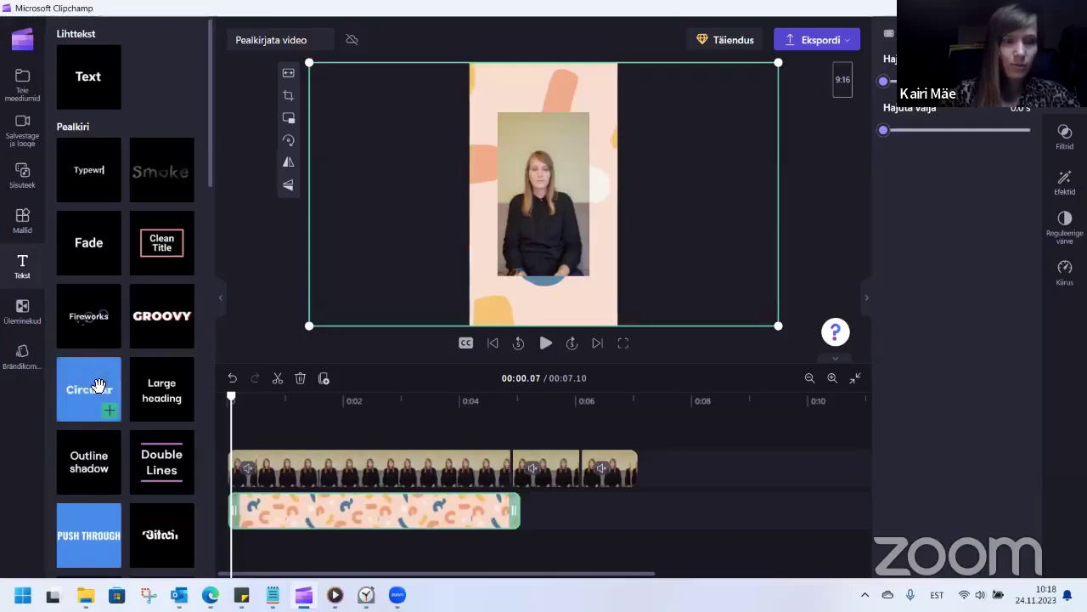
{"action": "scroll", "coordinate": [106, 374], "scroll_direction": "down", "scroll_amount": 2}
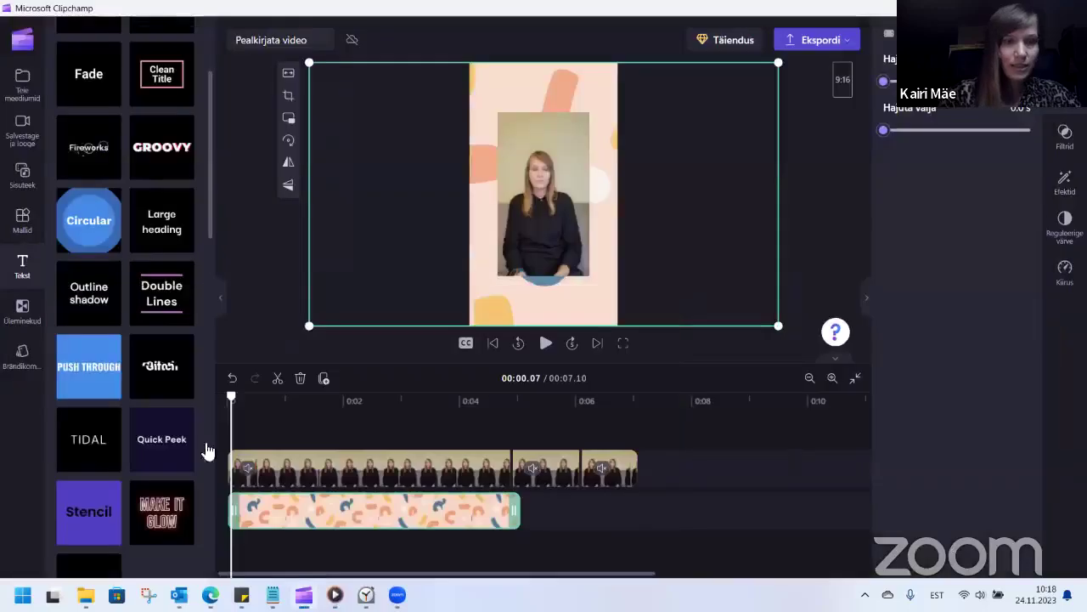
{"action": "scroll", "coordinate": [154, 317], "scroll_direction": "down", "scroll_amount": 5}
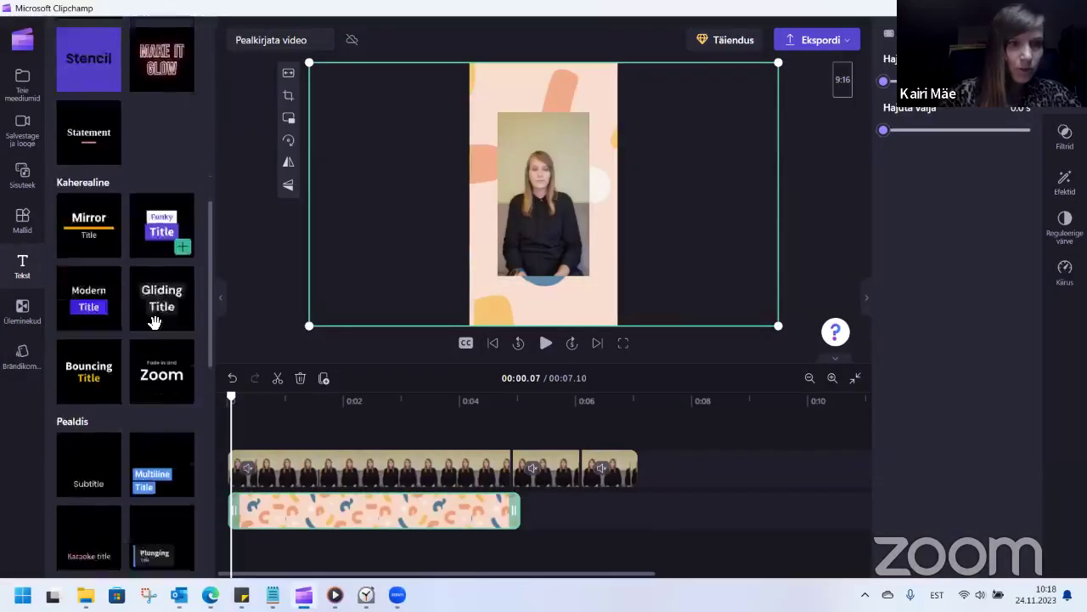
{"action": "scroll", "coordinate": [153, 320], "scroll_direction": "down", "scroll_amount": 3}
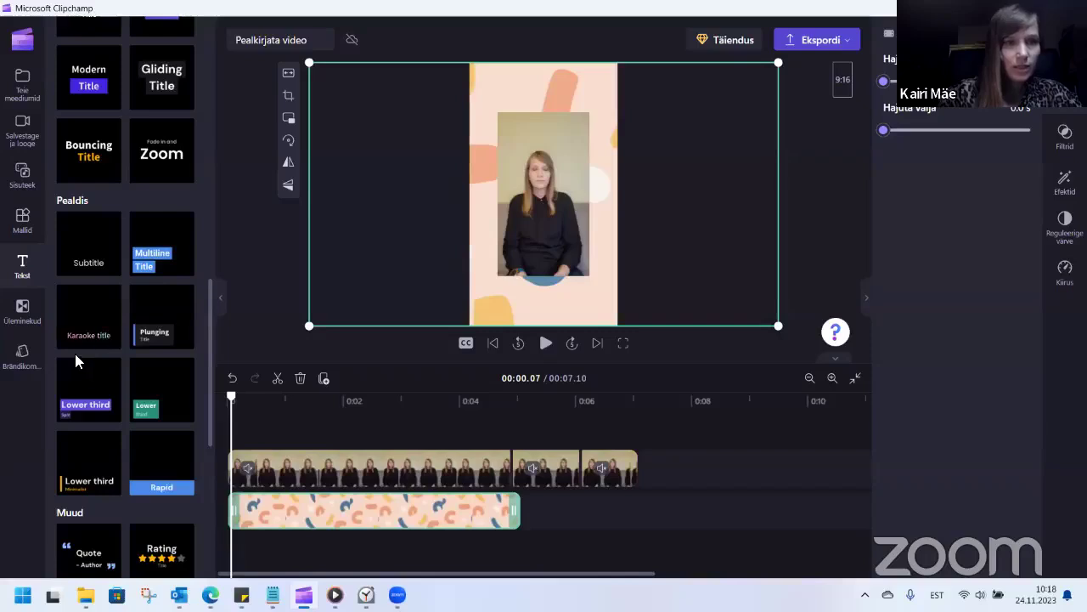
{"action": "mouse_move", "coordinate": [83, 346]}
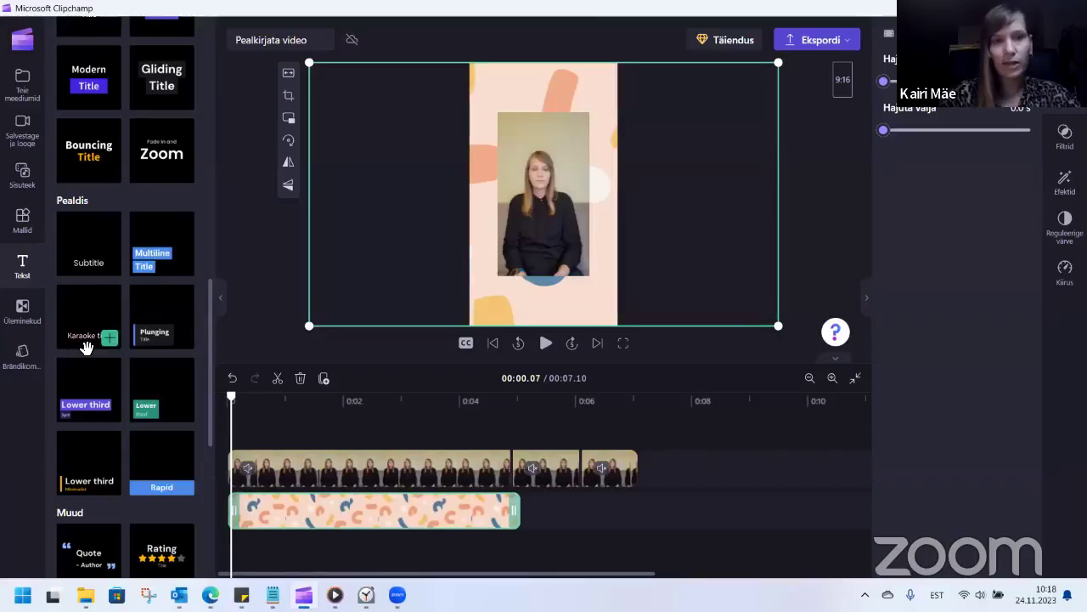
{"action": "scroll", "coordinate": [86, 347], "scroll_direction": "down", "scroll_amount": 5}
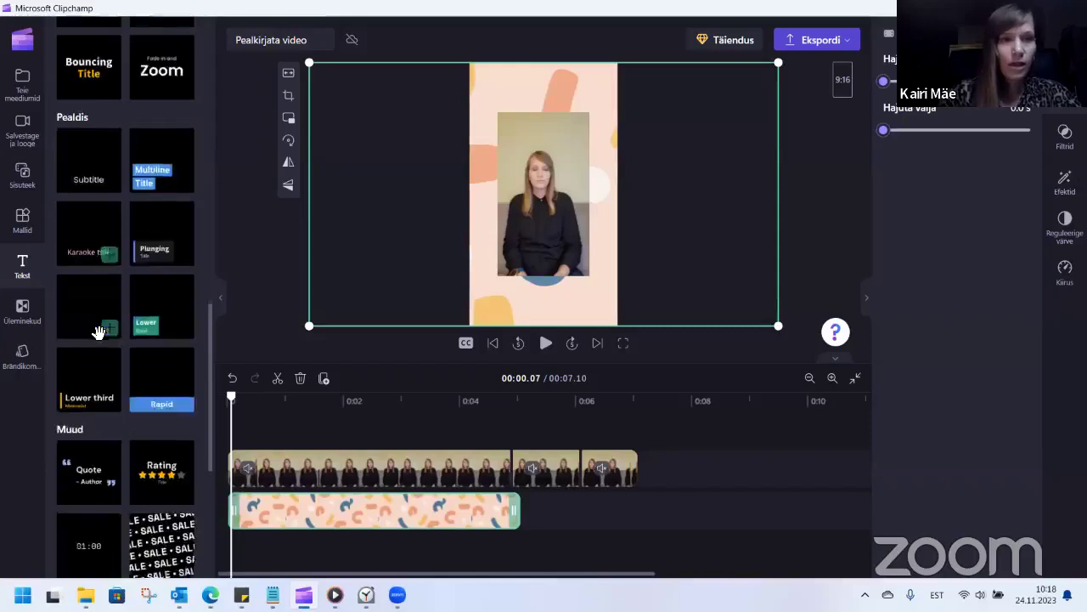
{"action": "scroll", "coordinate": [92, 349], "scroll_direction": "down", "scroll_amount": 1}
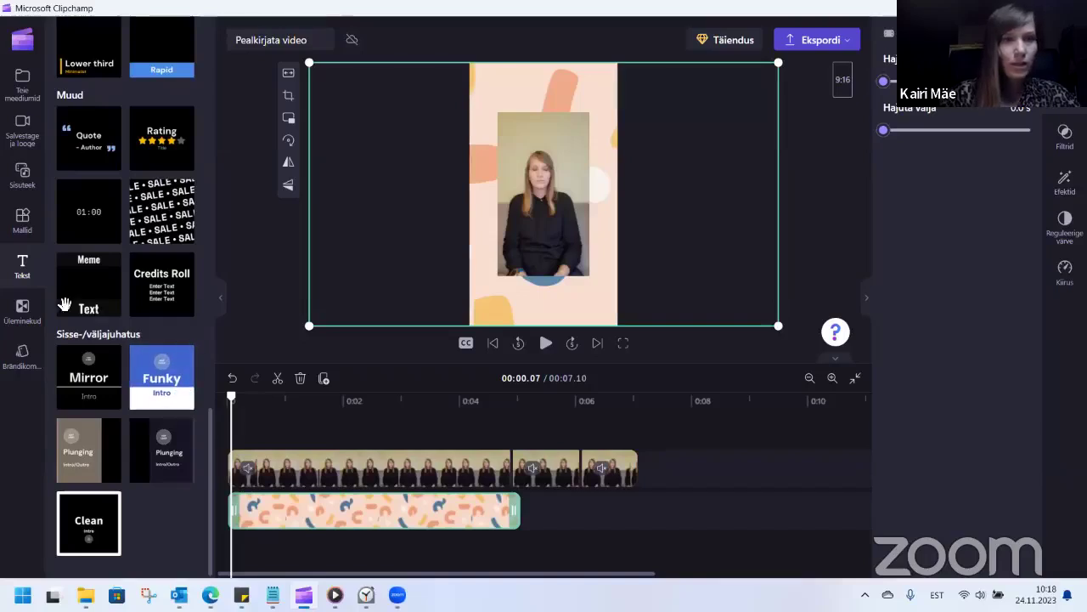
- Delete the background clip from the timeline and enlarge the first video segment to fill the vertical frame
{"action": "left_click", "coordinate": [25, 312]}
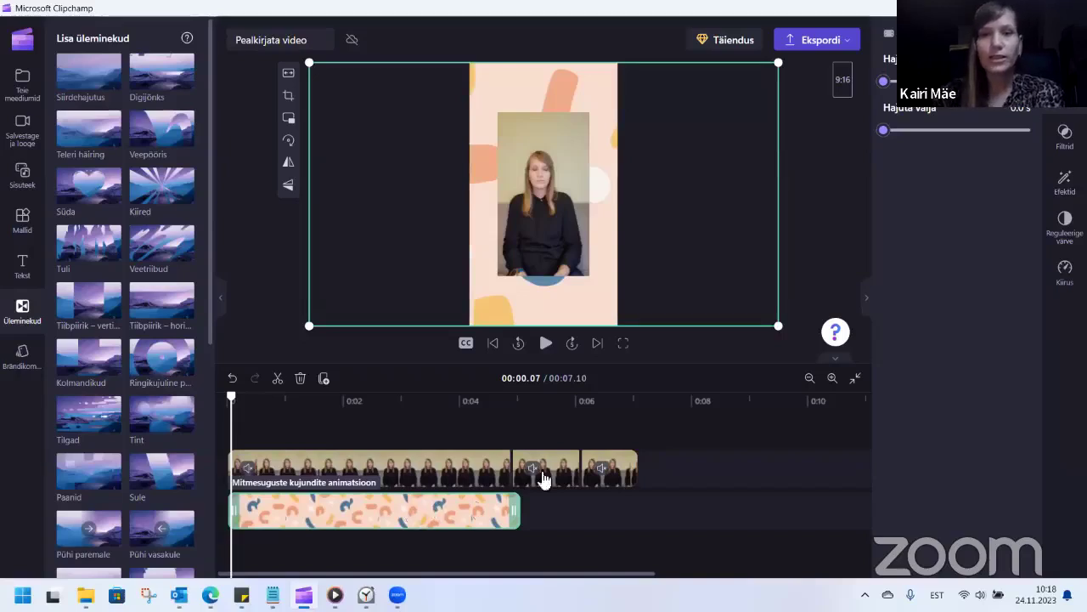
{"action": "key", "text": "Delete"}
{"action": "left_click", "coordinate": [510, 128]}
{"action": "left_click", "coordinate": [478, 125]}
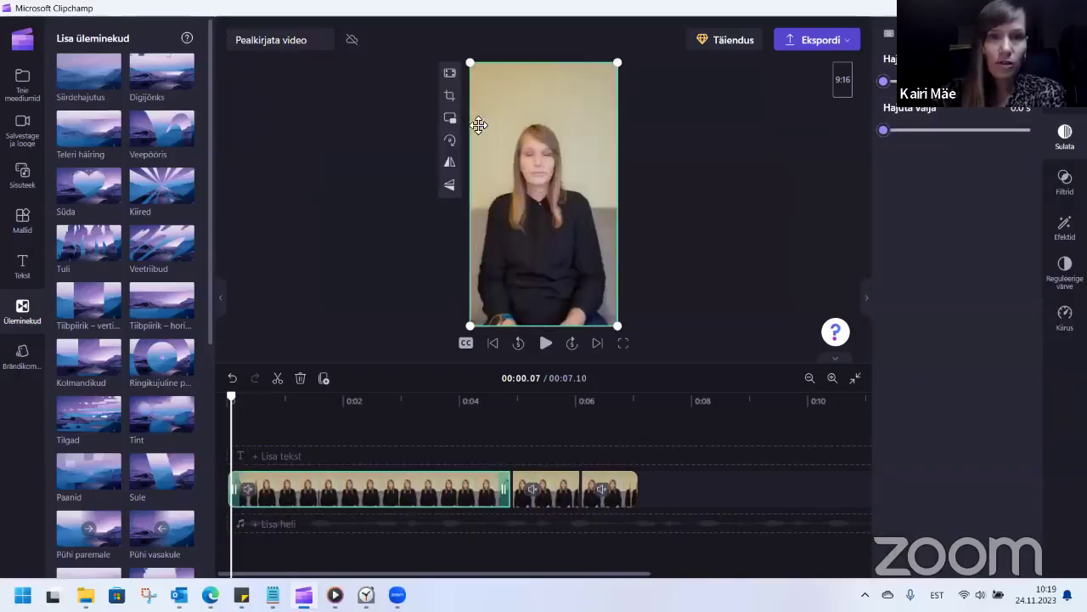
{"action": "left_click", "coordinate": [324, 311]}
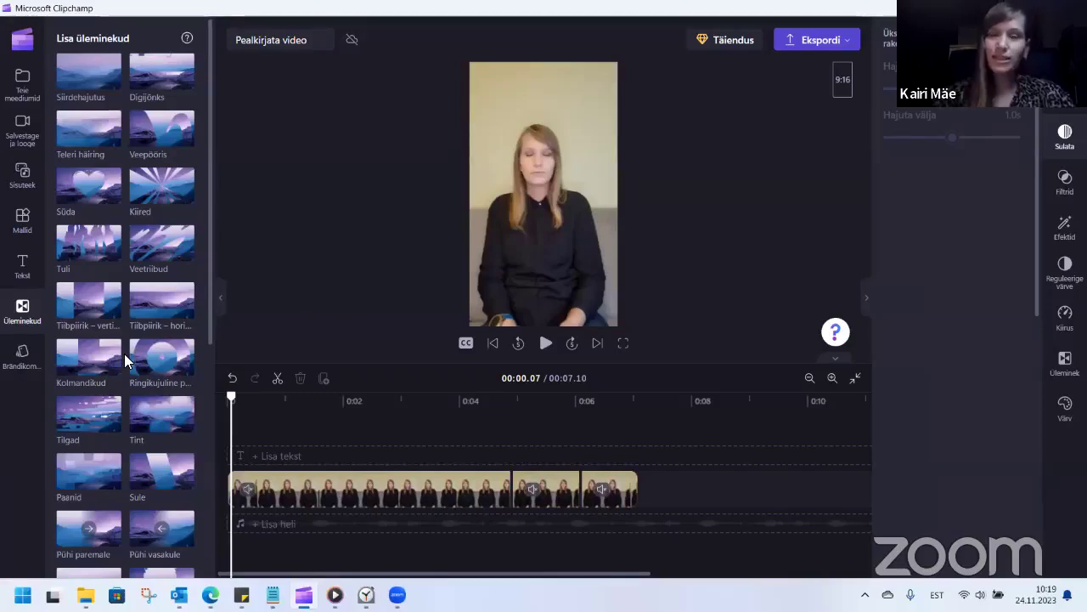
- Add the Suurenda transition at both cuts between the three video segments
{"action": "scroll", "coordinate": [116, 338], "scroll_direction": "down", "scroll_amount": 2}
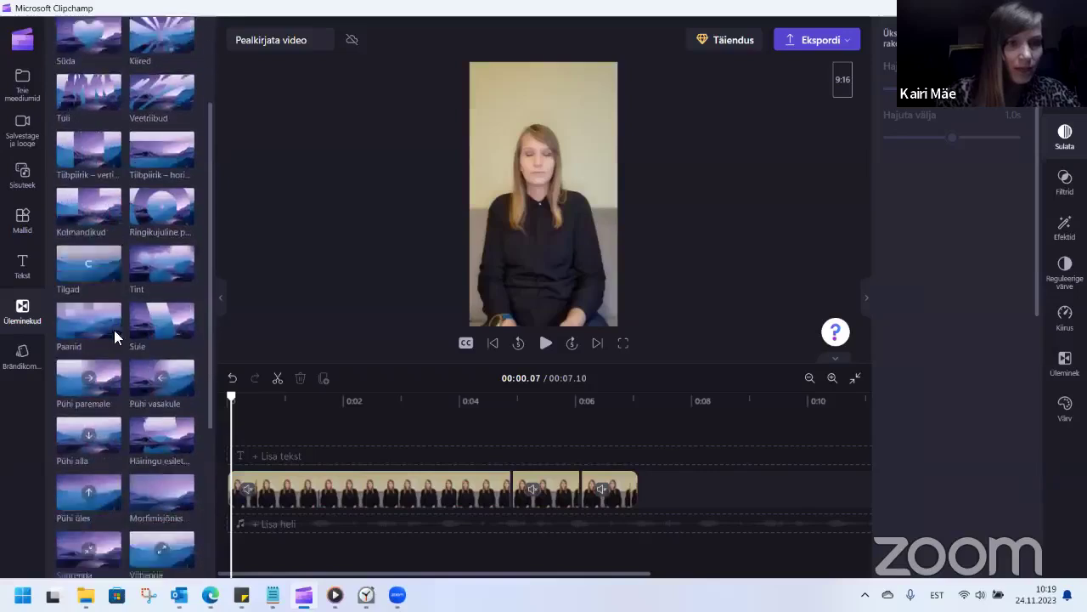
{"action": "scroll", "coordinate": [116, 338], "scroll_direction": "down", "scroll_amount": 3}
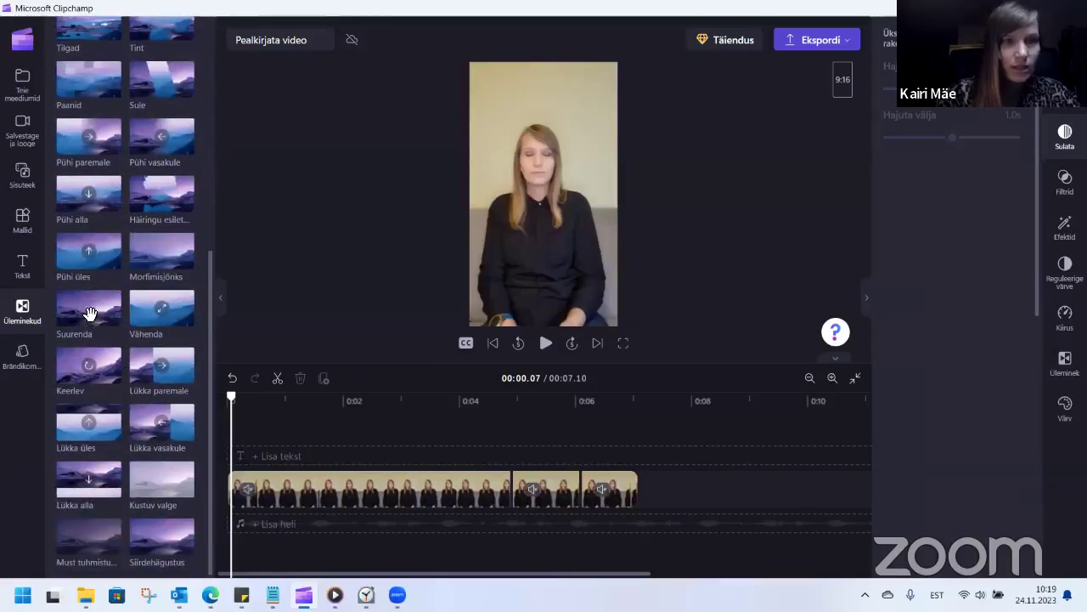
{"action": "left_click_drag", "start_coordinate": [90, 315], "coordinate": [513, 489]}
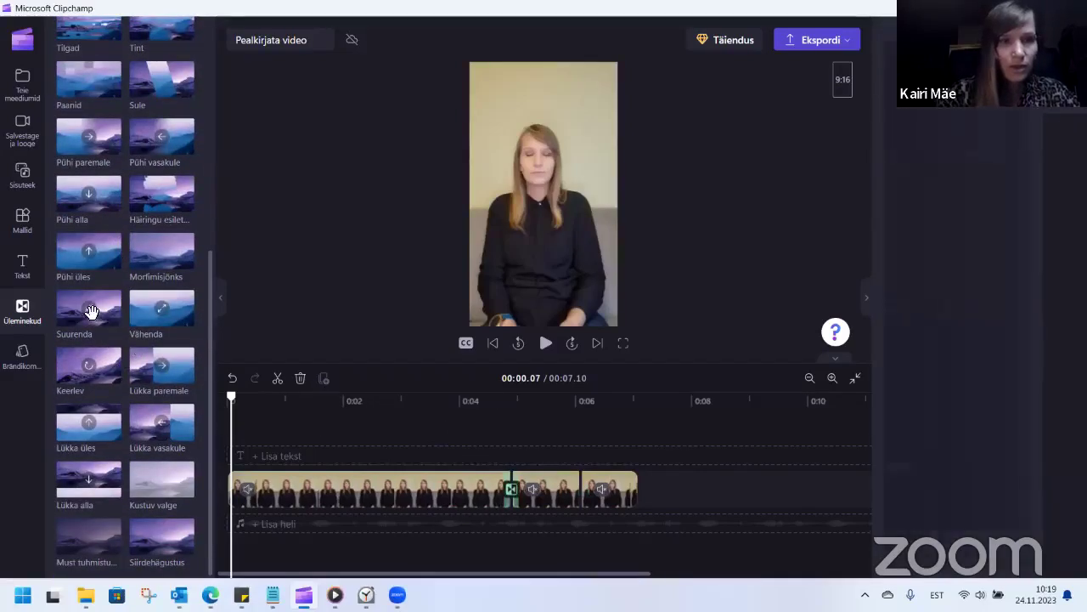
{"action": "left_click_drag", "start_coordinate": [91, 311], "coordinate": [581, 489]}
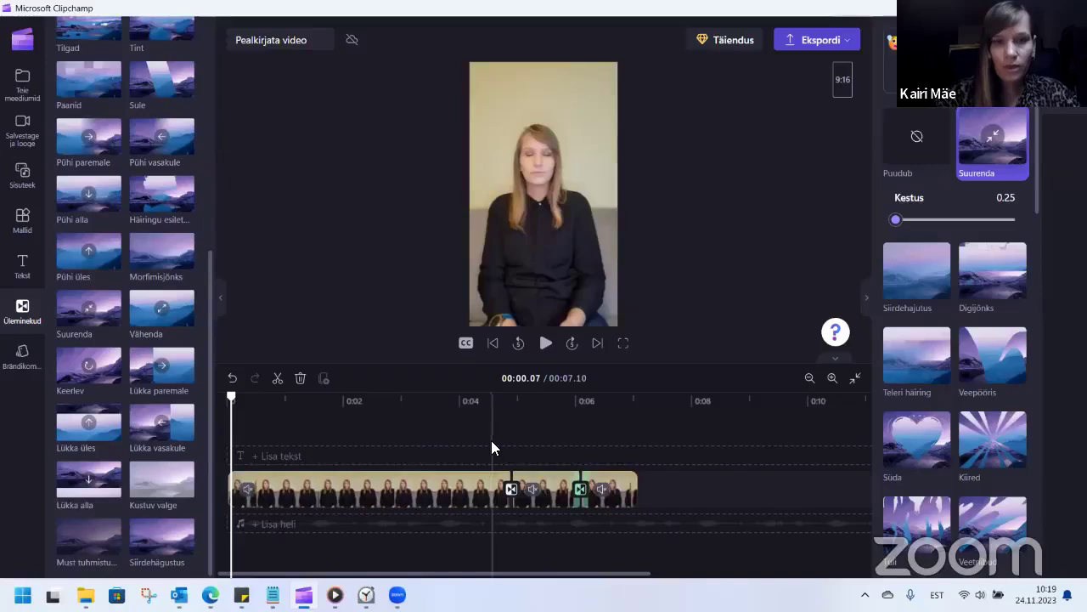
- Play the video from about 4.4 seconds to preview the cuts between the segments without transitions
{"action": "left_click", "coordinate": [491, 440]}
{"action": "left_click", "coordinate": [484, 406]}
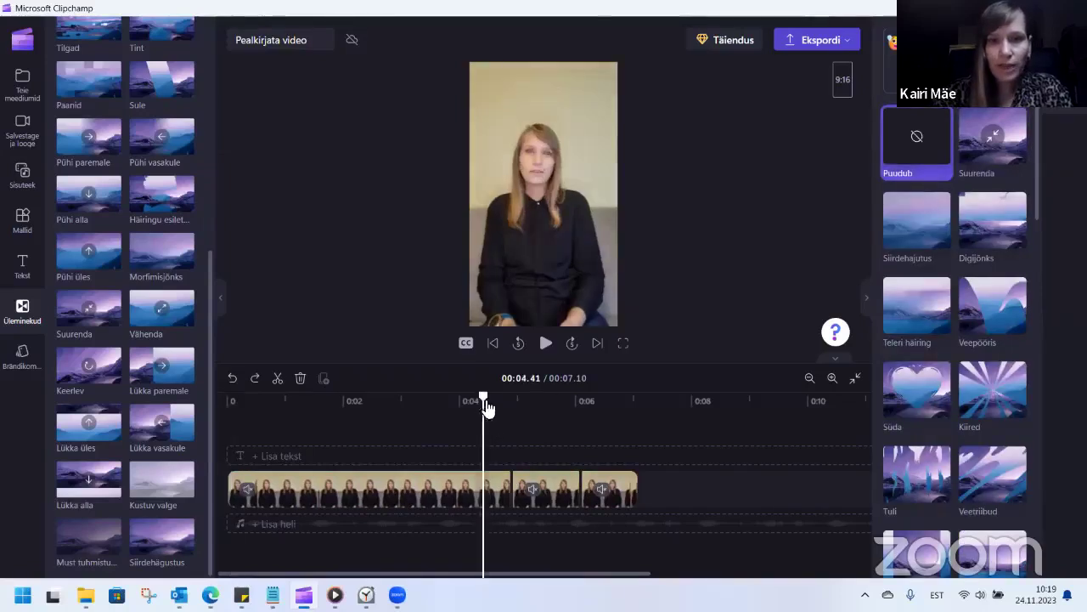
{"action": "left_click", "coordinate": [546, 343]}
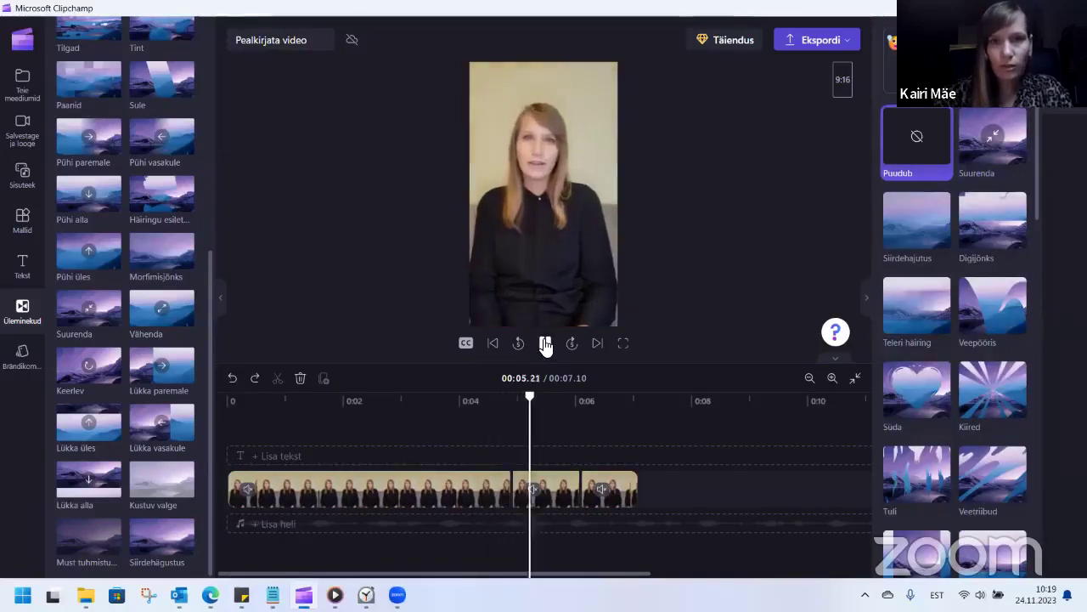
{"action": "left_click", "coordinate": [546, 343]}
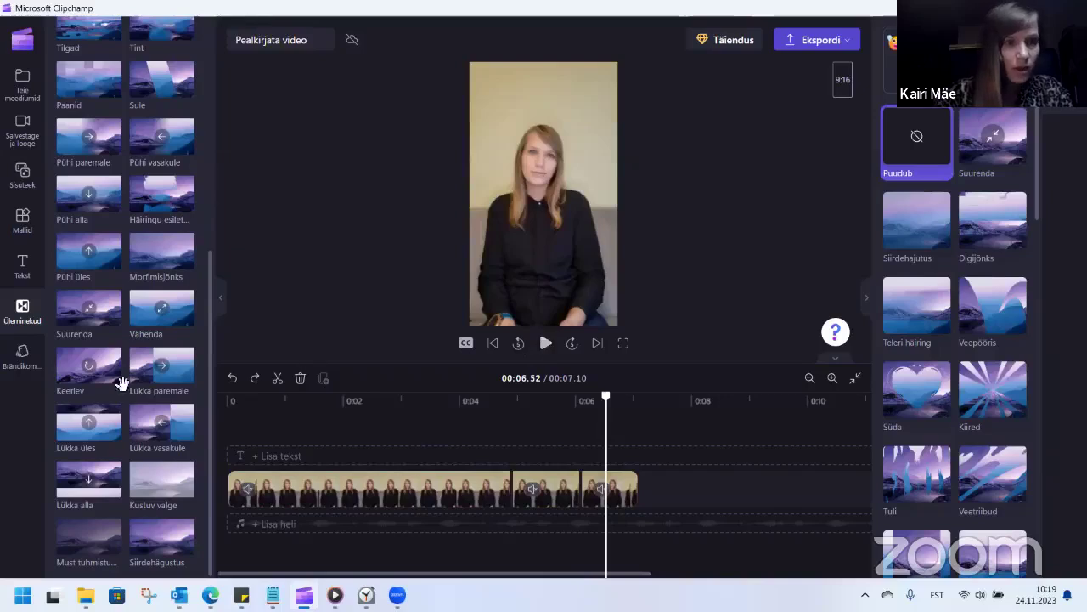
- Apply the Suurenda transition at both cuts between the video segments again and play that part back
{"action": "left_click_drag", "start_coordinate": [90, 308], "coordinate": [512, 490]}
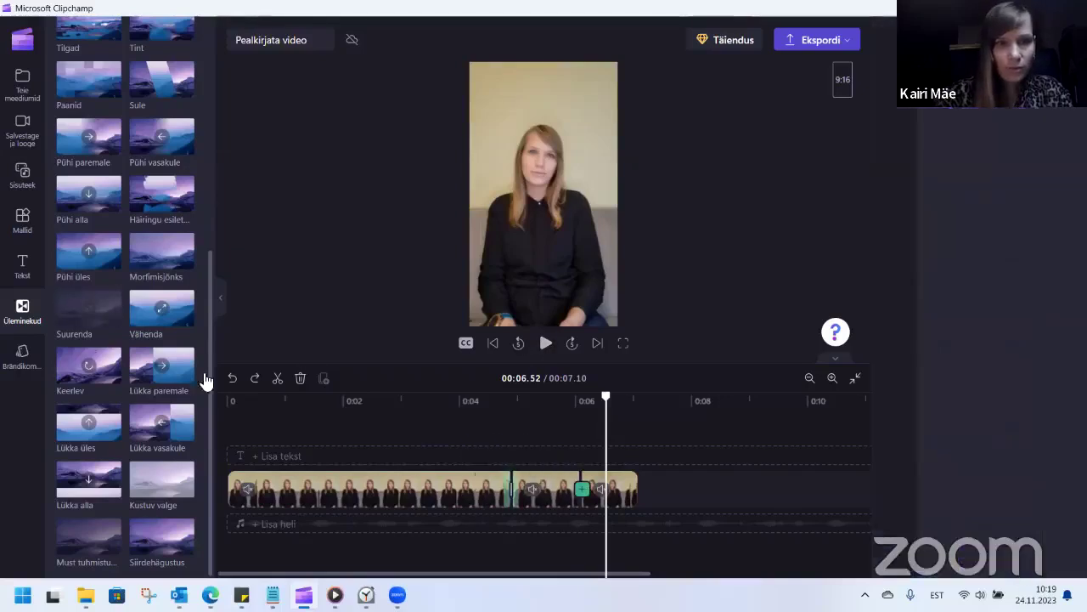
{"action": "left_click_drag", "start_coordinate": [90, 310], "coordinate": [582, 489]}
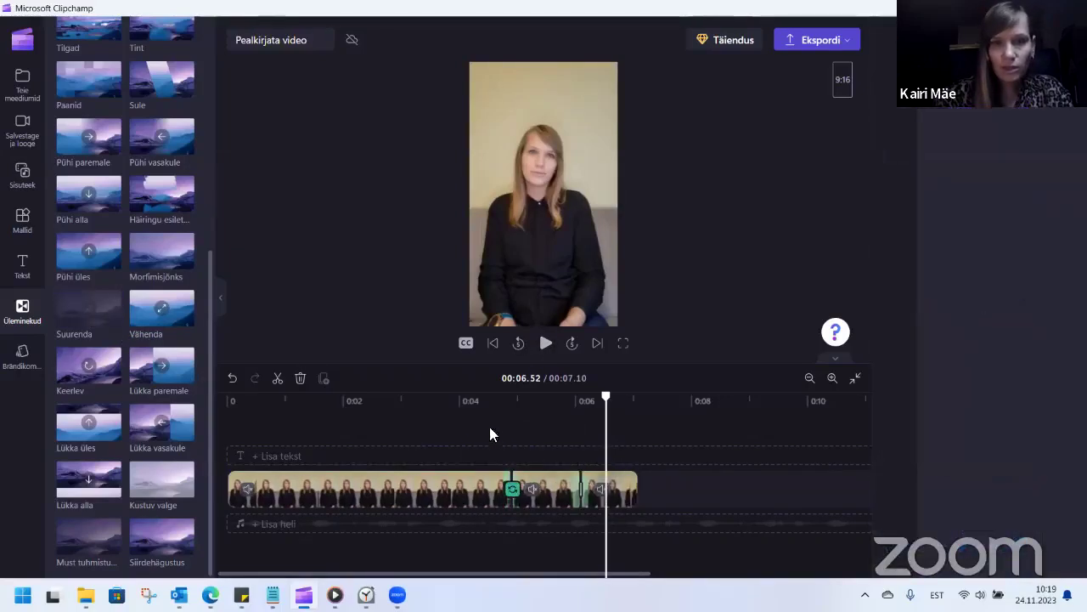
{"action": "left_click", "coordinate": [472, 400]}
{"action": "left_click", "coordinate": [547, 346]}
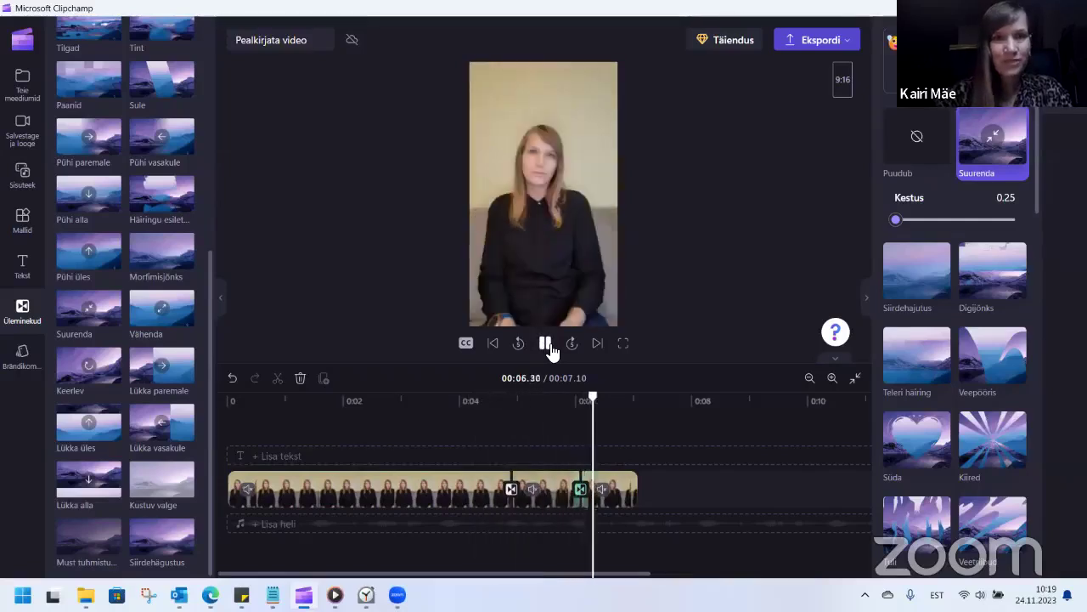
{"action": "left_click", "coordinate": [547, 345]}
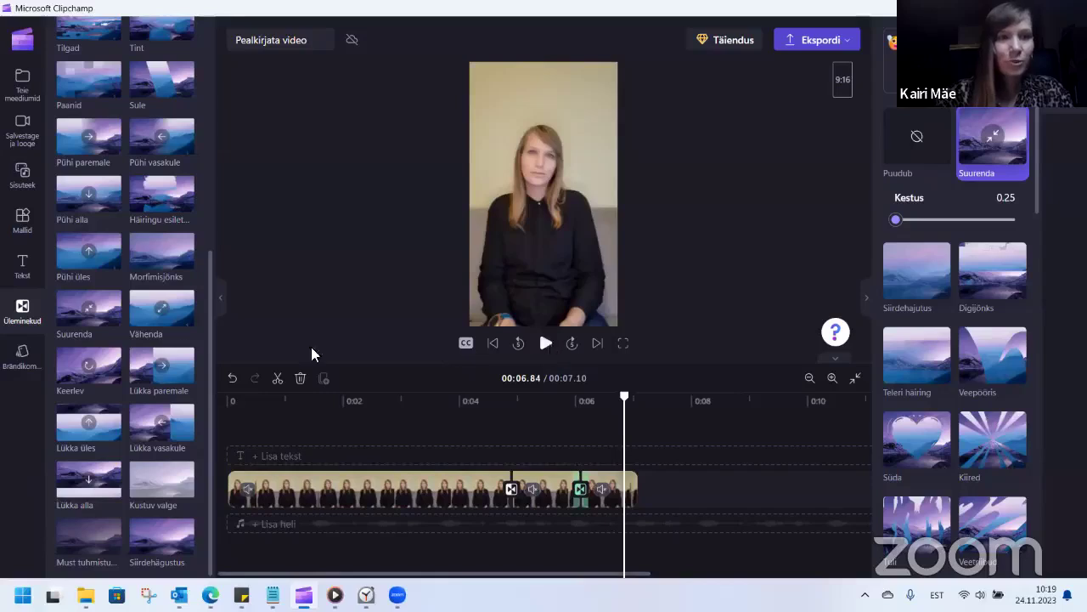
- Look over the transition list, the brand kit's fonts, colours and logos, and the editable project title
{"action": "scroll", "coordinate": [128, 400], "scroll_direction": "up", "scroll_amount": 3}
{"action": "scroll", "coordinate": [127, 399], "scroll_direction": "up", "scroll_amount": 2}
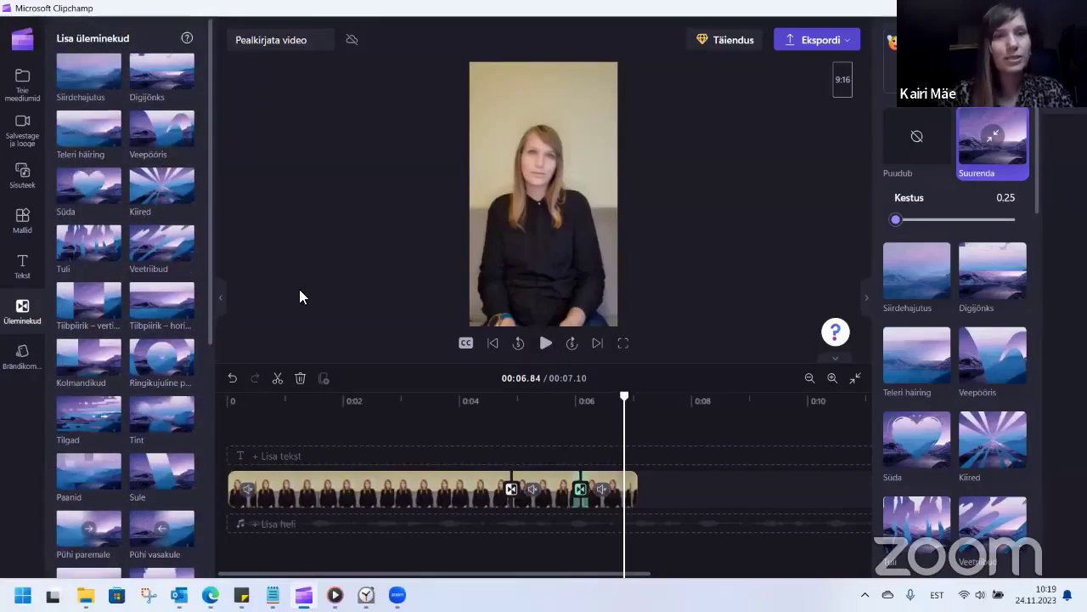
{"action": "left_click", "coordinate": [24, 361]}
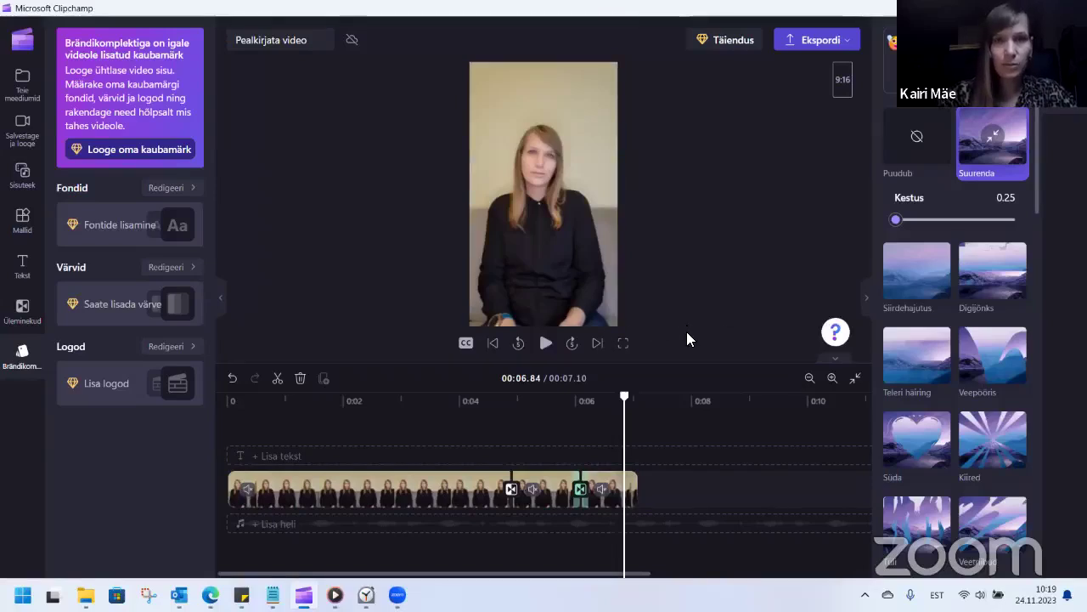
{"action": "left_click", "coordinate": [313, 40]}
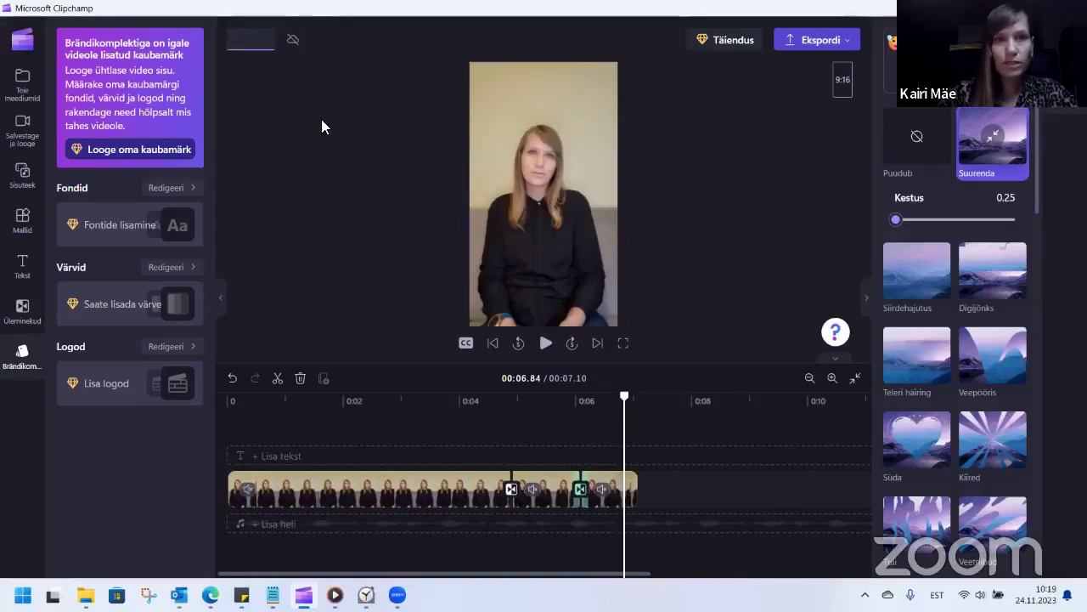
{"action": "left_click", "coordinate": [287, 107]}
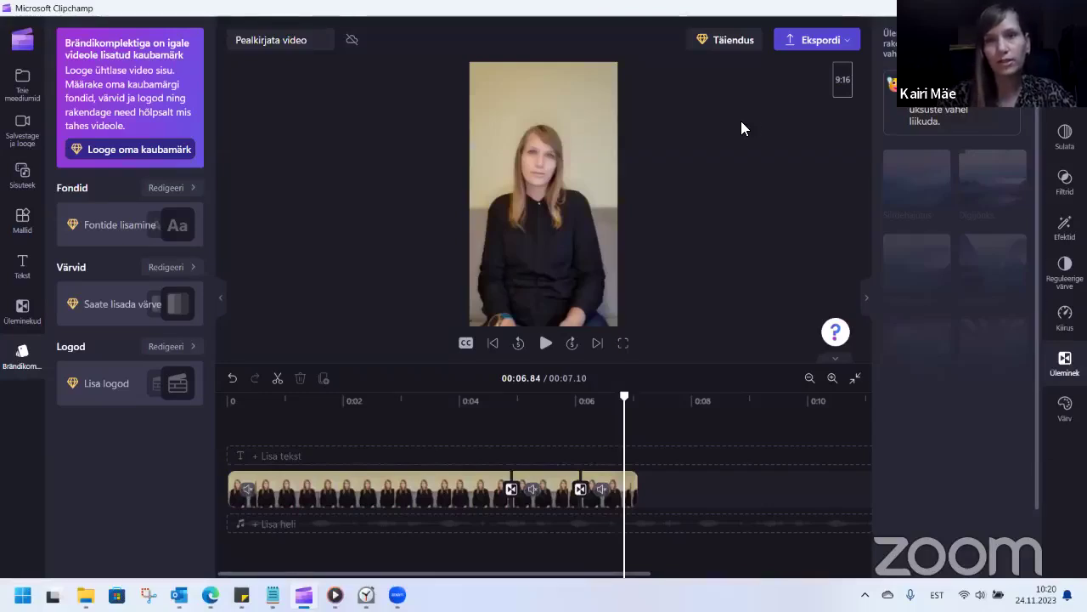
- Export the video at 480p and look over its saving and sharing options
{"action": "left_click", "coordinate": [821, 46]}
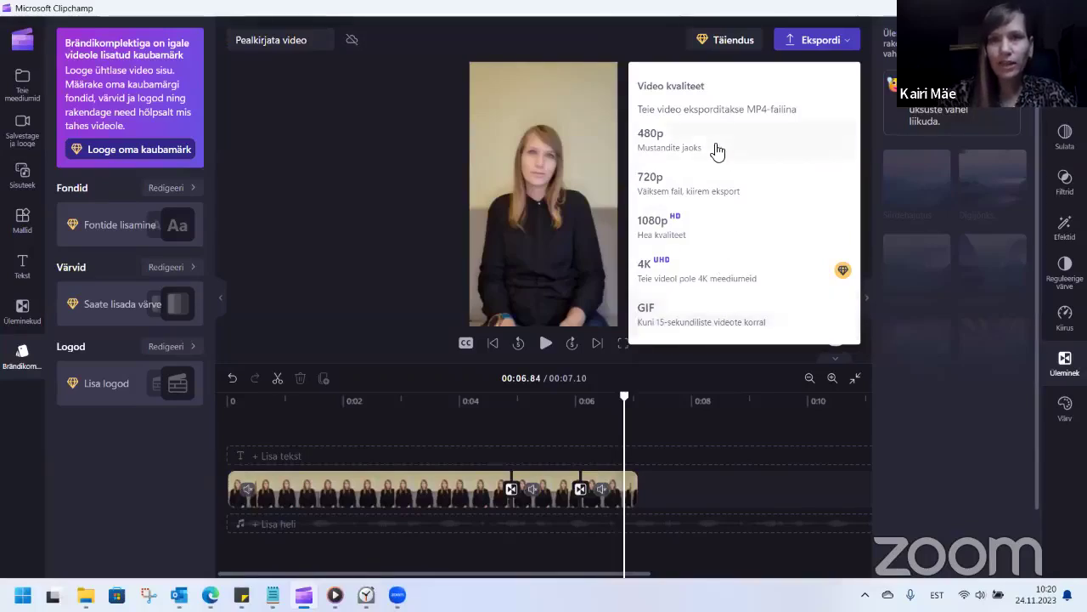
{"action": "left_click", "coordinate": [680, 147]}
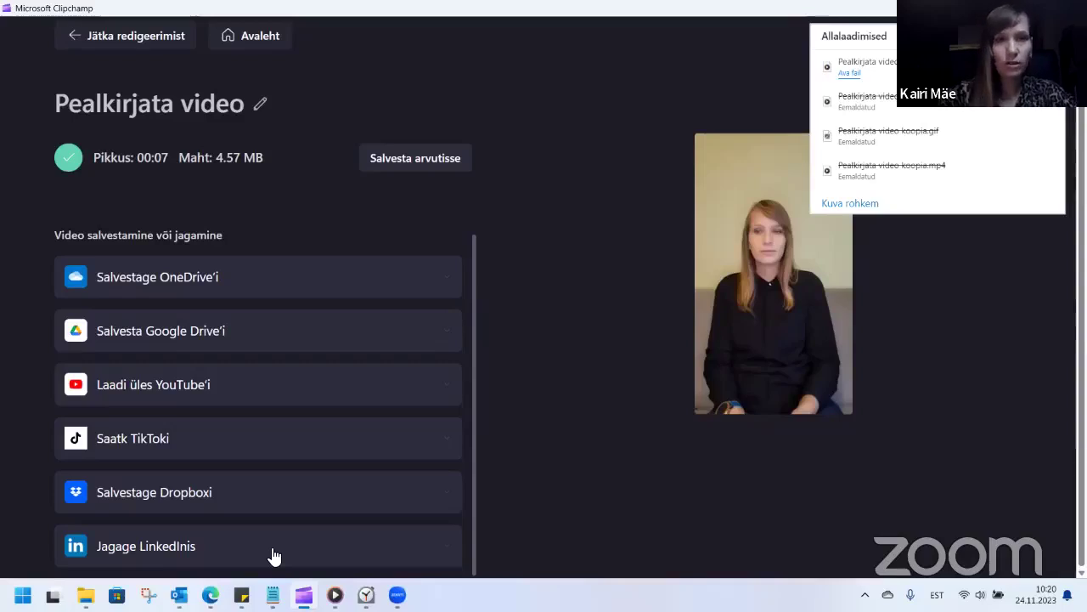
{"action": "left_click", "coordinate": [278, 335]}
{"action": "left_click", "coordinate": [277, 338]}
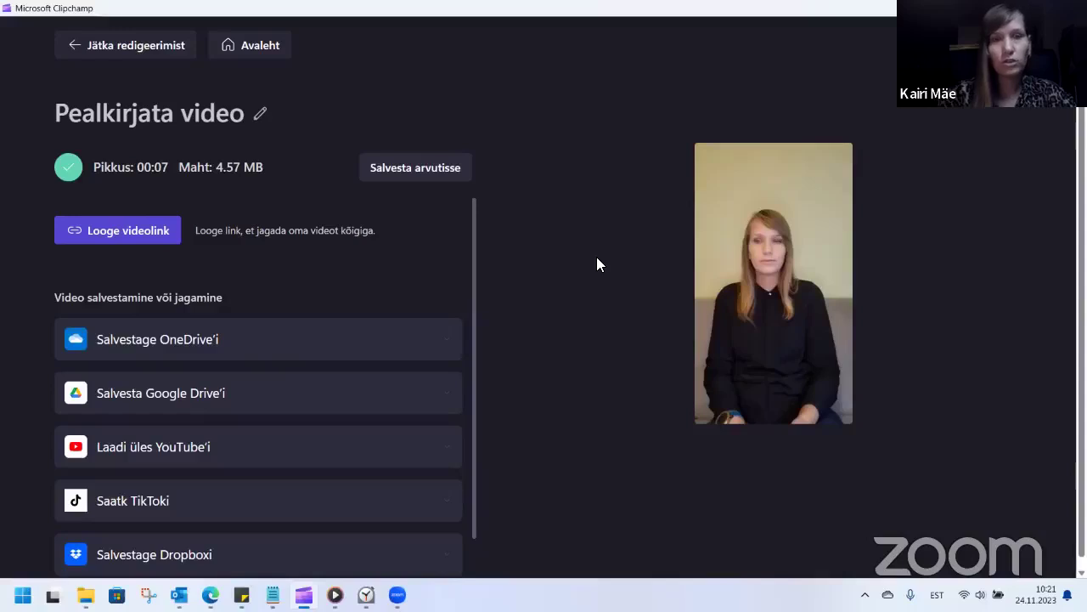
- Create a shareable link for the exported video, view its website embed code and return to editing
{"action": "left_click", "coordinate": [128, 239]}
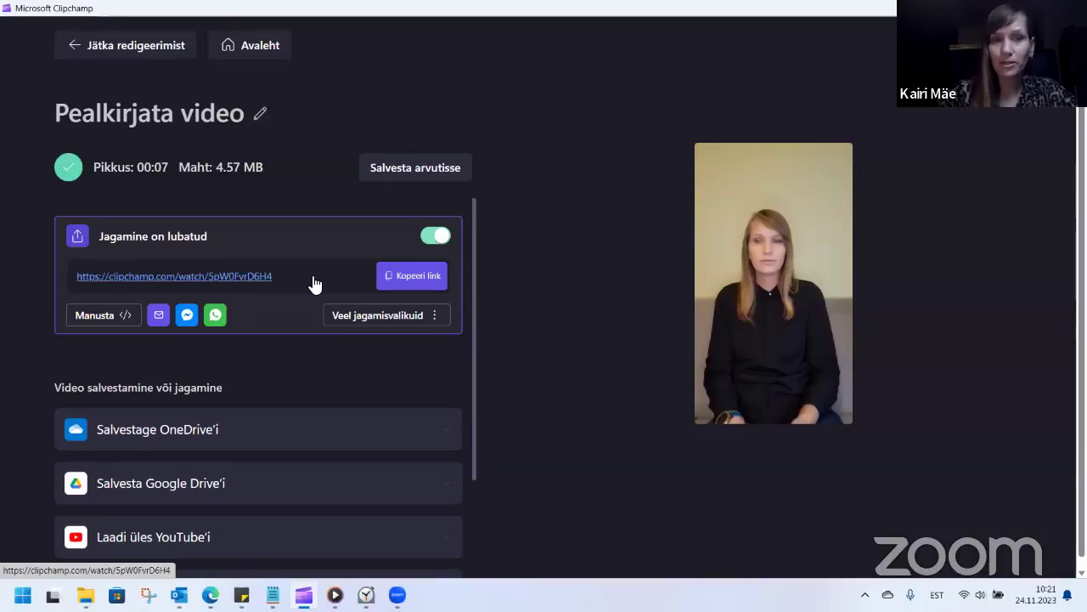
{"action": "left_click", "coordinate": [104, 320]}
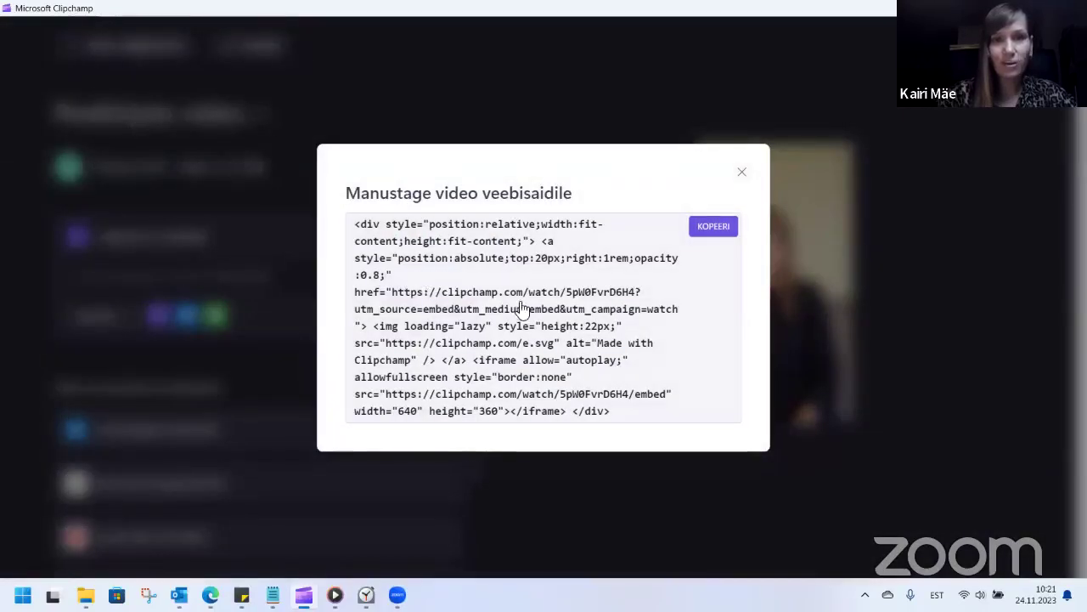
{"action": "left_click", "coordinate": [741, 173]}
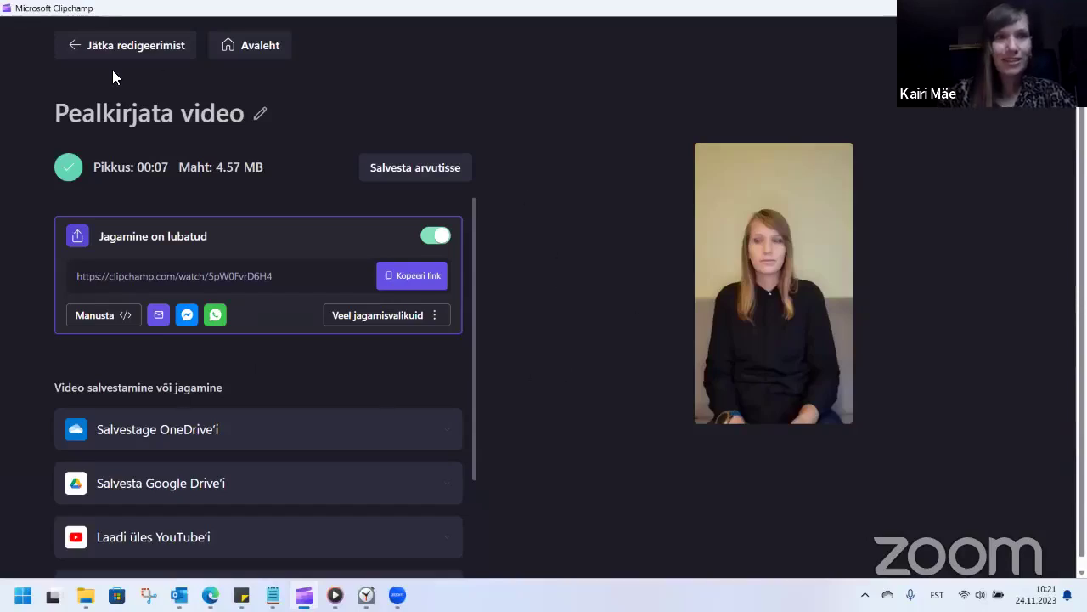
{"action": "left_click", "coordinate": [140, 45]}
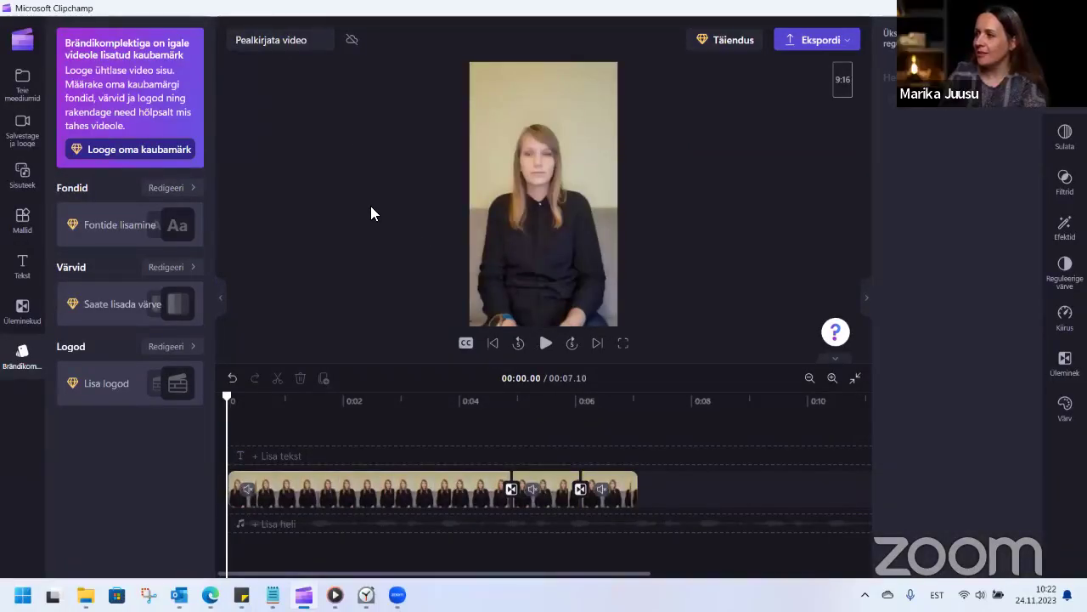
{"action": "key", "text": "super+a"}
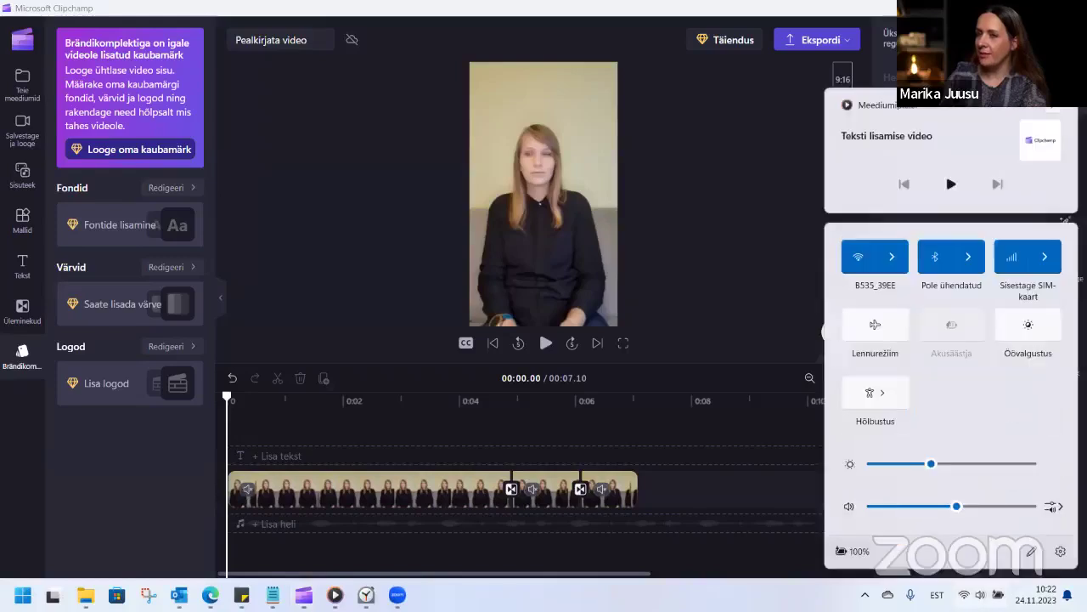
{"action": "key", "text": "Escape"}
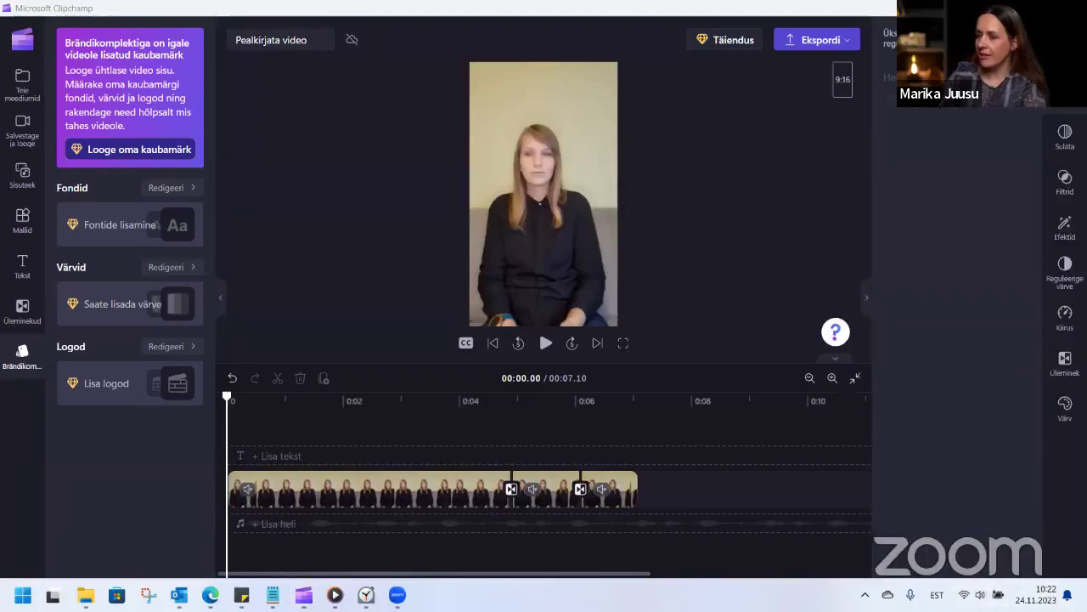
{"action": "left_click", "coordinate": [24, 87]}
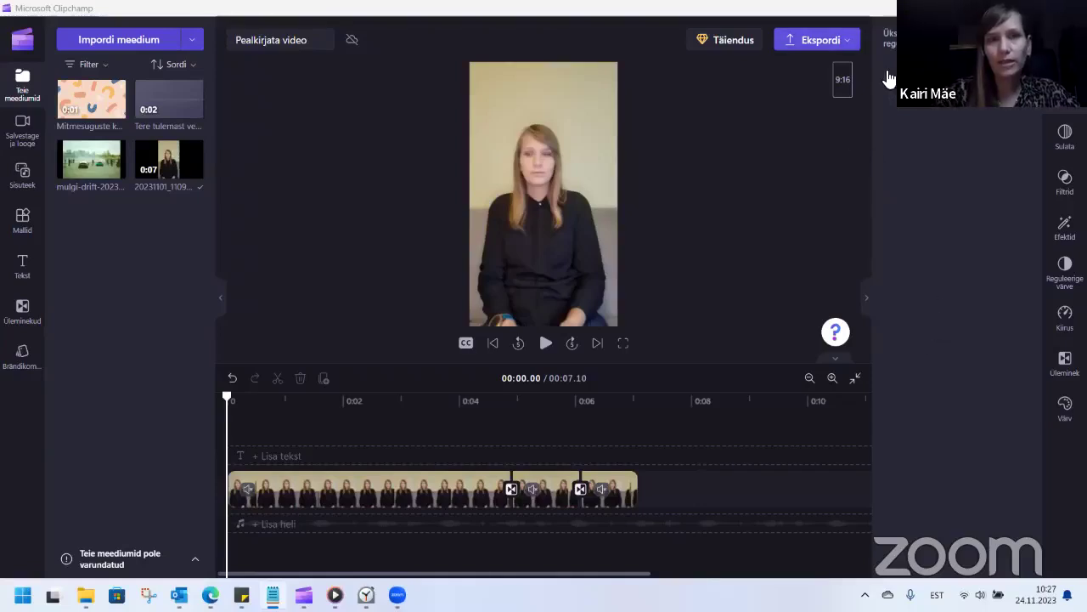
- Start exporting the video at 480p and cancel the export to return to editing
{"action": "left_click", "coordinate": [813, 44]}
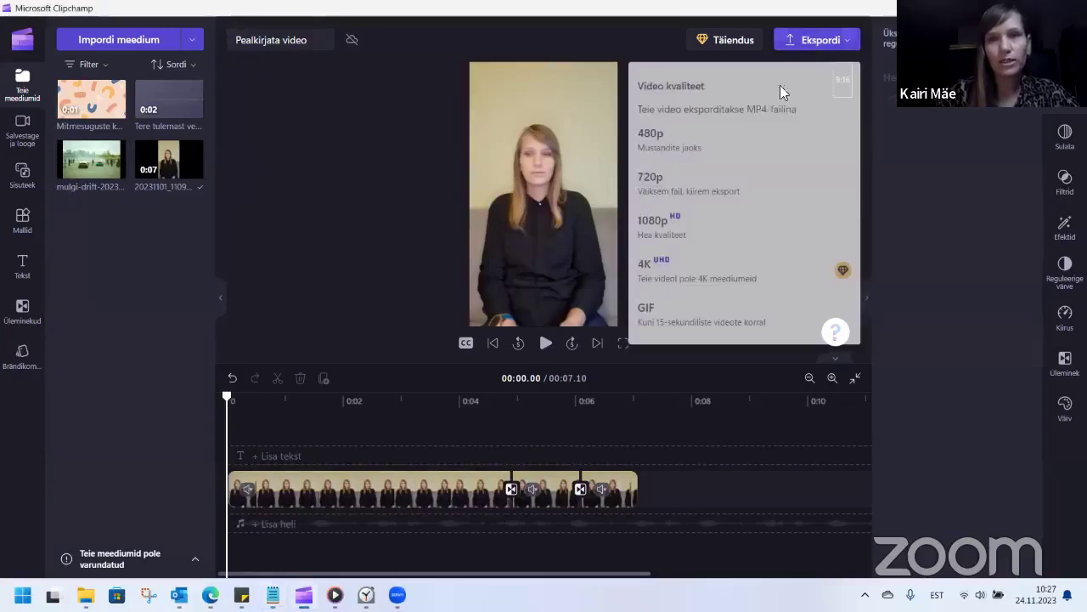
{"action": "left_click", "coordinate": [729, 138]}
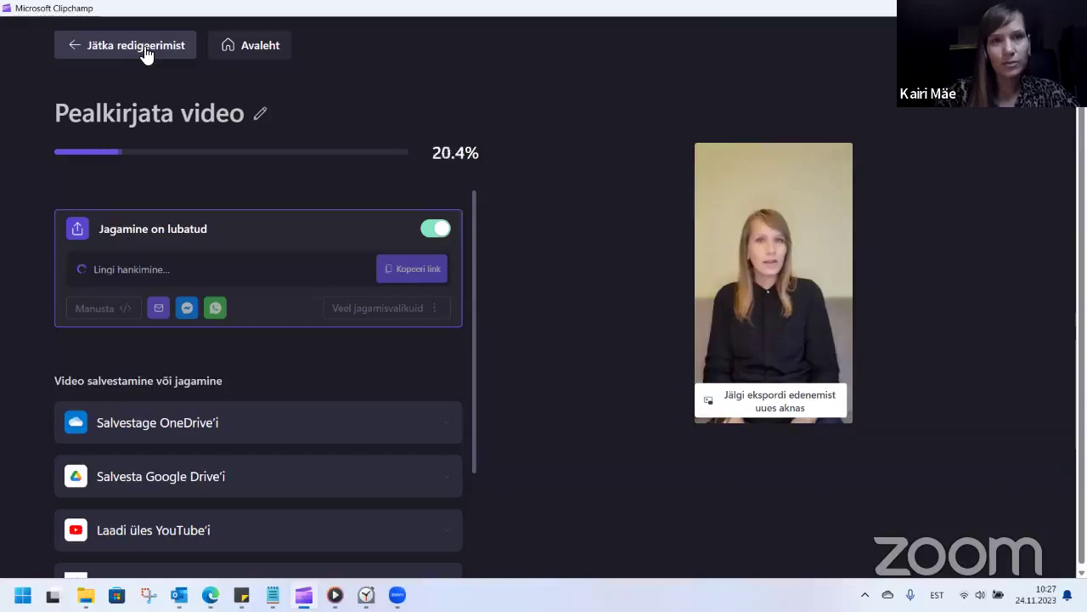
{"action": "left_click", "coordinate": [143, 49]}
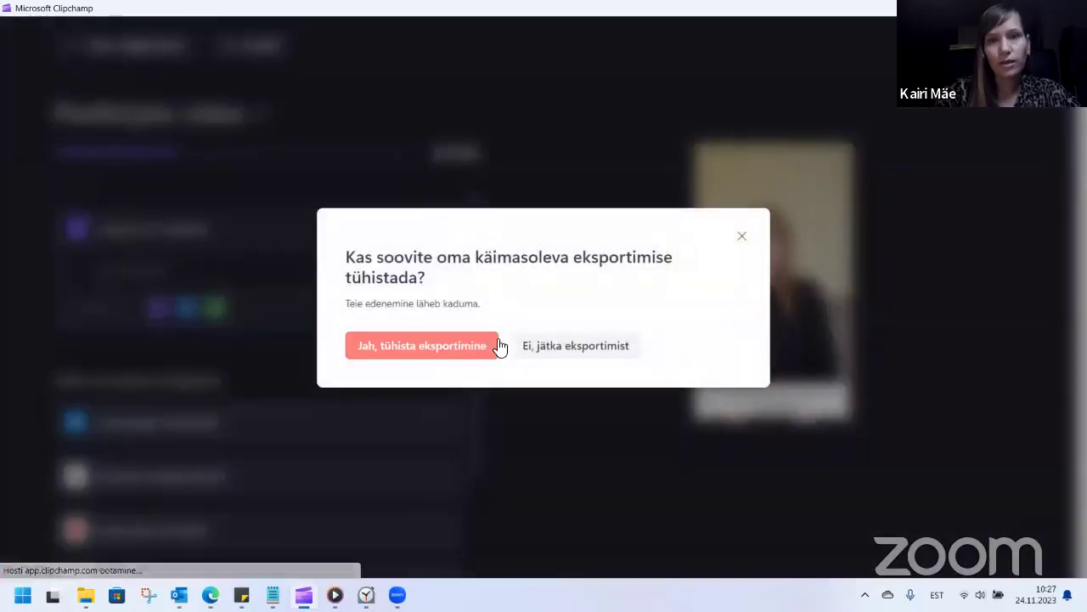
{"action": "left_click", "coordinate": [499, 346]}
- Set the video's aspect ratio to square 1:1 and try filling the frame with the first segment before restoring its fit
{"action": "left_click", "coordinate": [843, 79]}
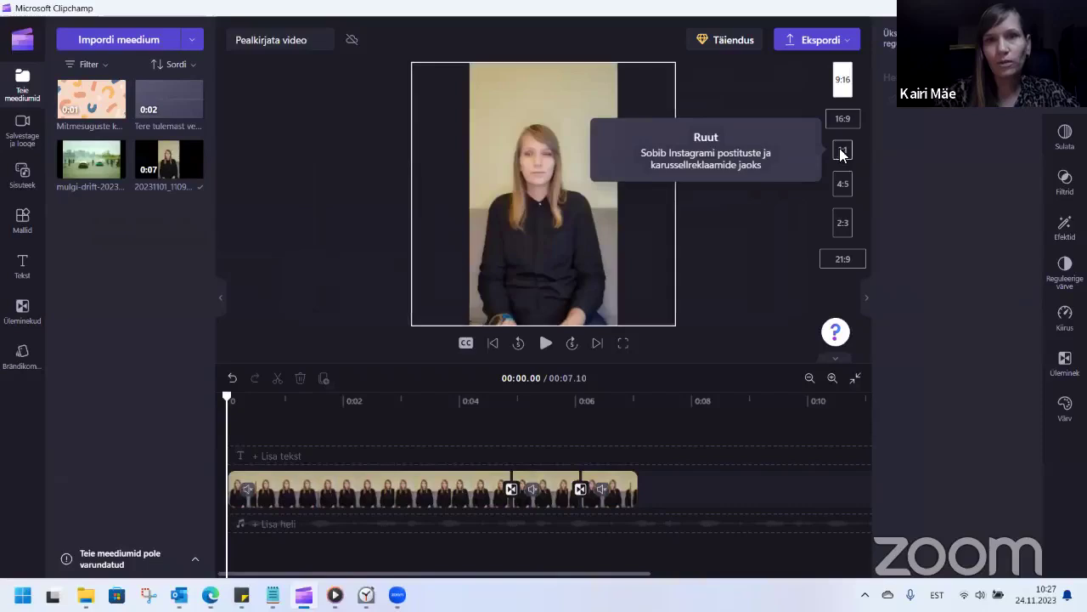
{"action": "left_click", "coordinate": [842, 150]}
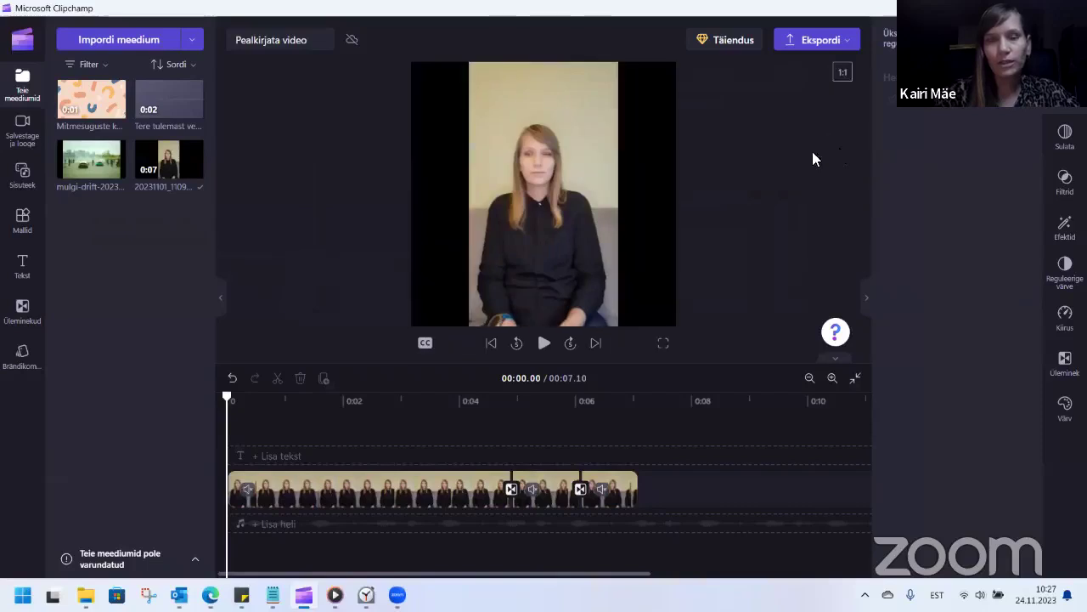
{"action": "left_click", "coordinate": [531, 182]}
{"action": "left_click", "coordinate": [449, 72]}
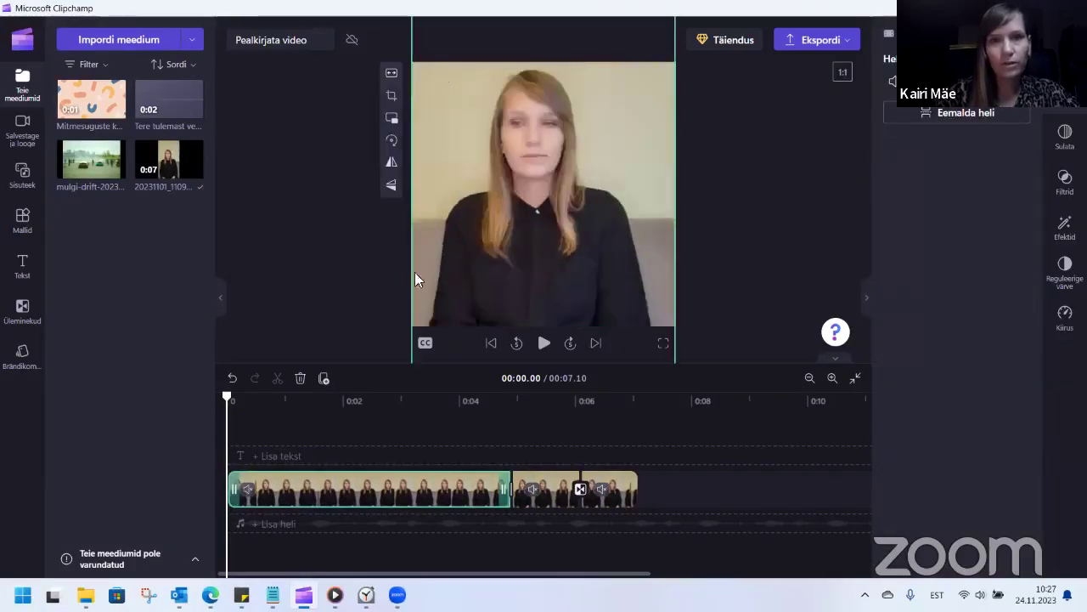
{"action": "left_click", "coordinate": [393, 77]}
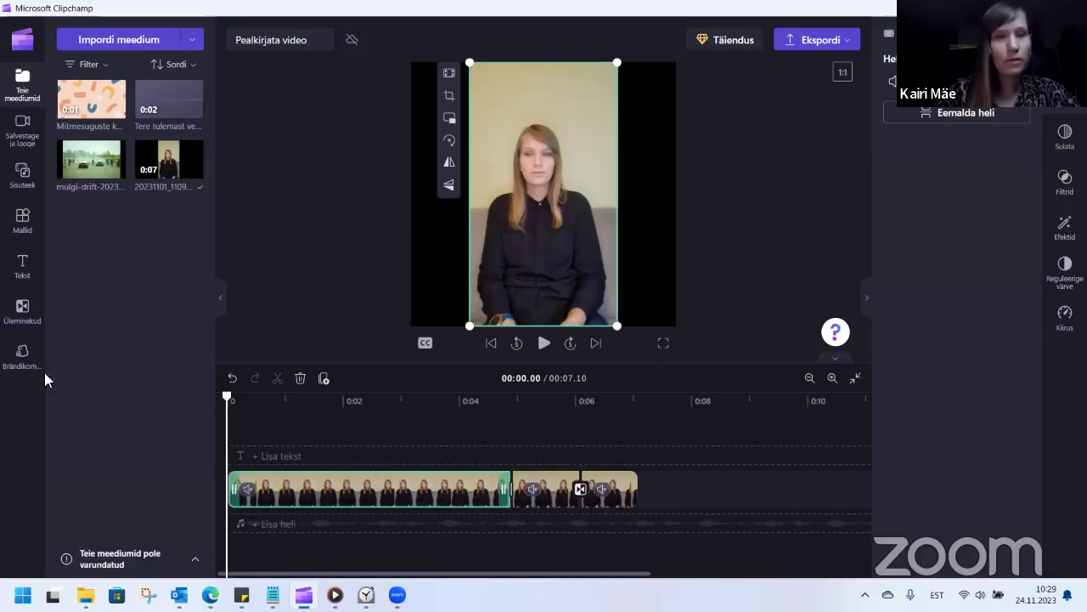
- Look at the brand kit's premium options and the available export qualities
{"action": "left_click", "coordinate": [22, 356]}
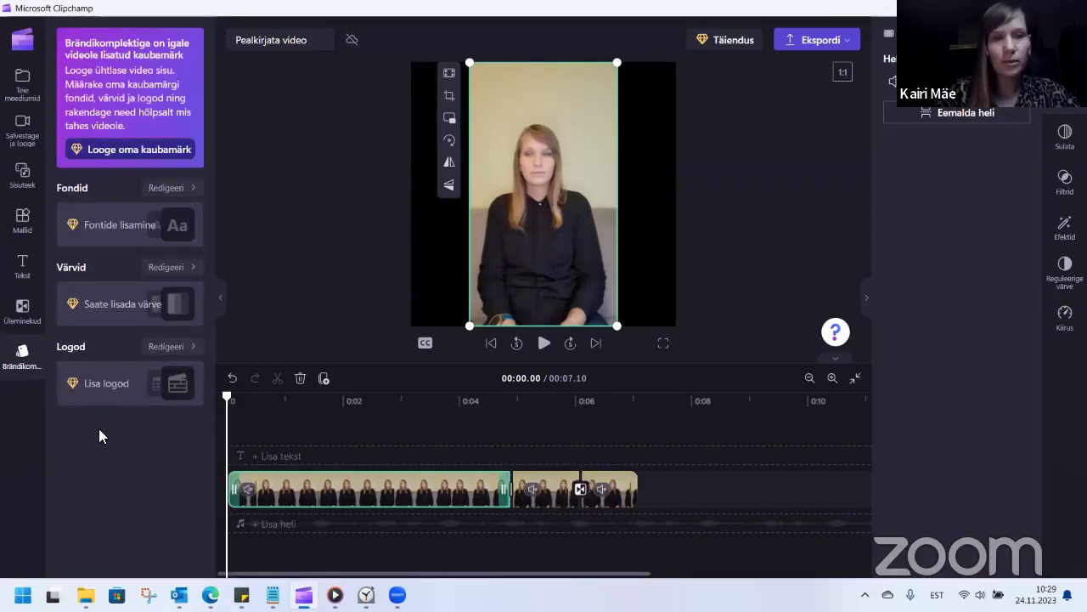
{"action": "left_click", "coordinate": [811, 43]}
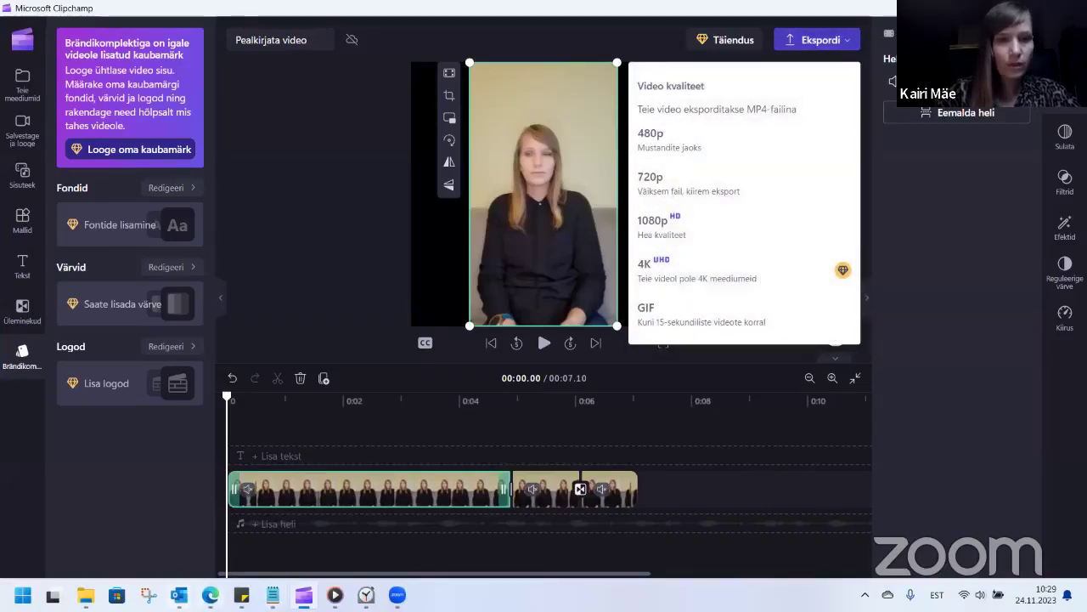
- Switch to Microsoft Edge, compare the free and paid plans on Clipchamp's pricing page, and return to the editor
{"action": "key", "text": "alt+Tab"}
{"action": "left_click", "coordinate": [298, 11]}
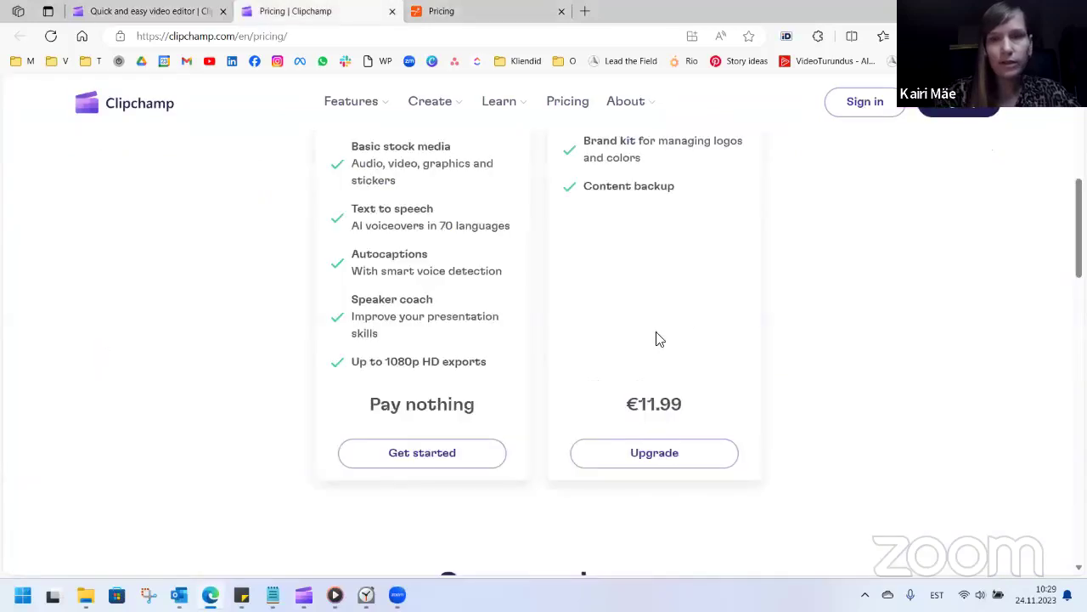
{"action": "scroll", "coordinate": [773, 311], "scroll_direction": "up", "scroll_amount": 2}
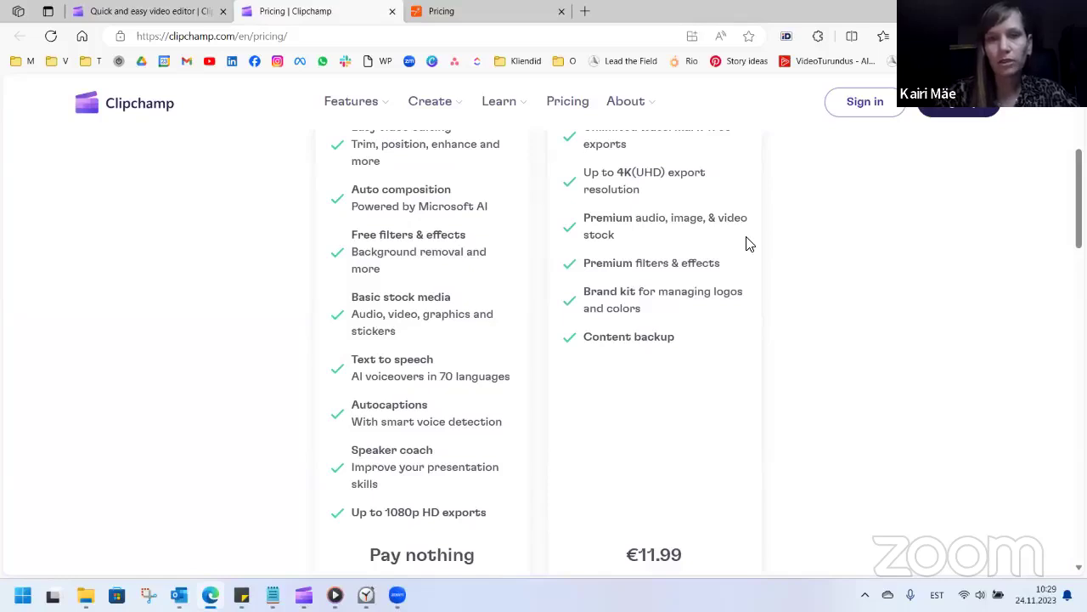
{"action": "scroll", "coordinate": [783, 354], "scroll_direction": "down", "scroll_amount": 1}
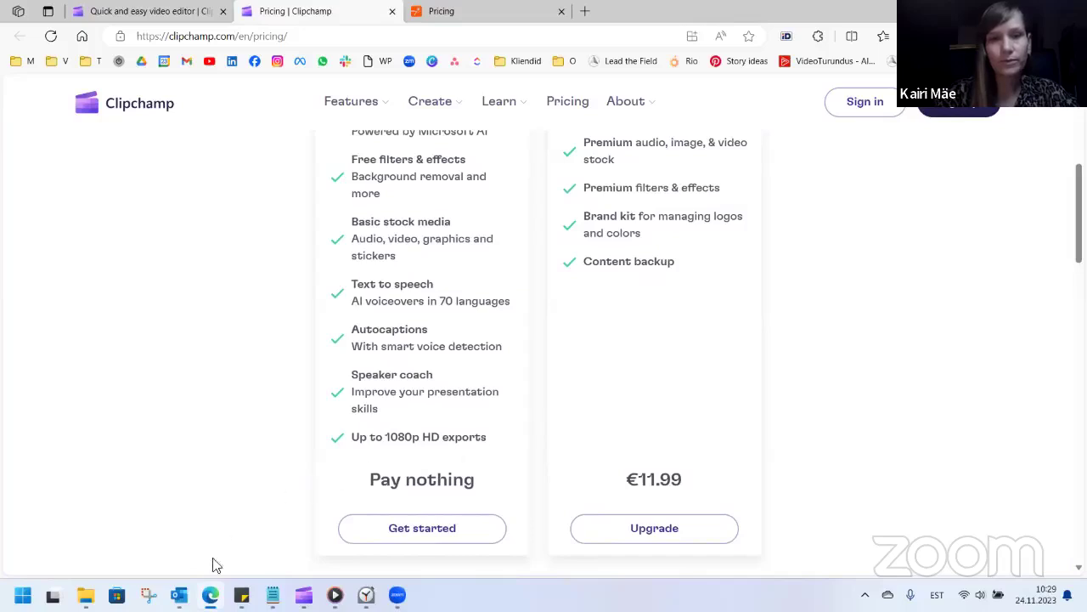
{"action": "left_click", "coordinate": [303, 595]}
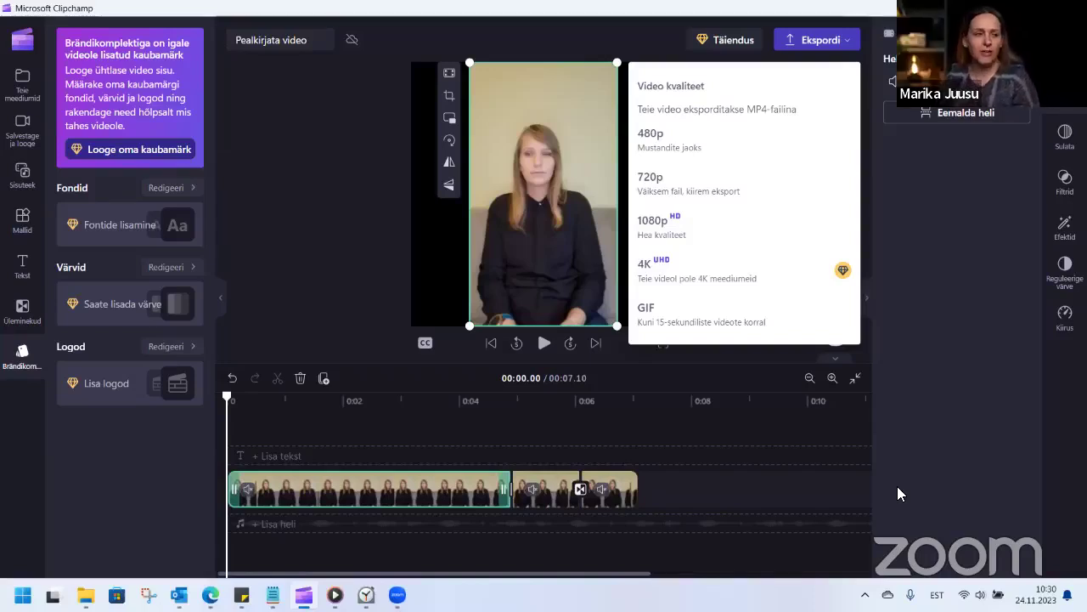
{"action": "left_click", "coordinate": [936, 474]}
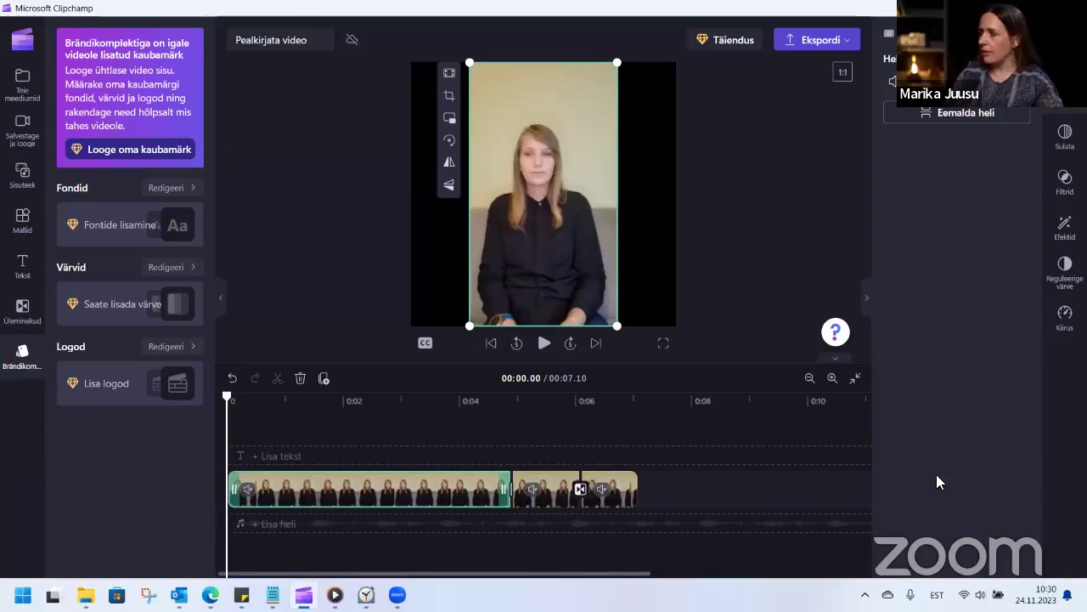
- Check the in-browser, desktop and mobile app versions on Clipchamp's homepage in Microsoft Edge and return to the editor
{"action": "left_click", "coordinate": [210, 595]}
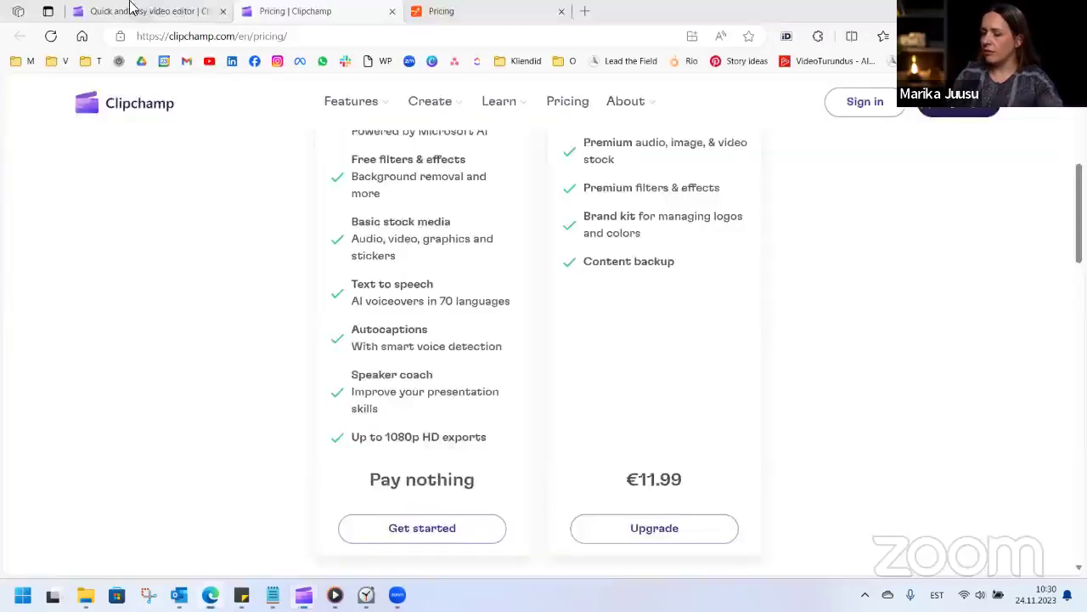
{"action": "left_click", "coordinate": [128, 10]}
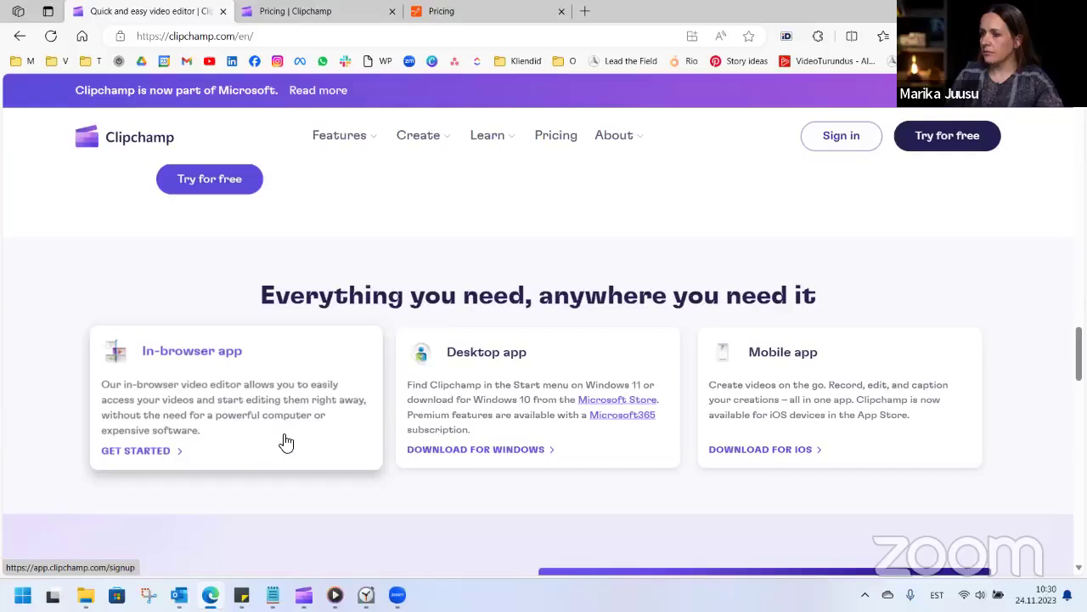
{"action": "left_click", "coordinate": [303, 595]}
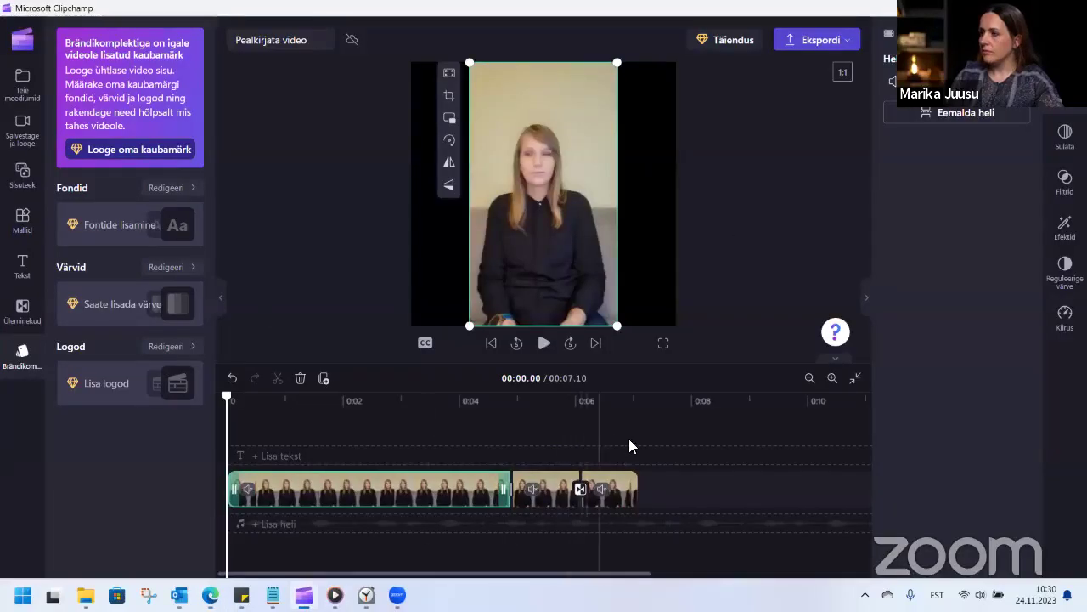